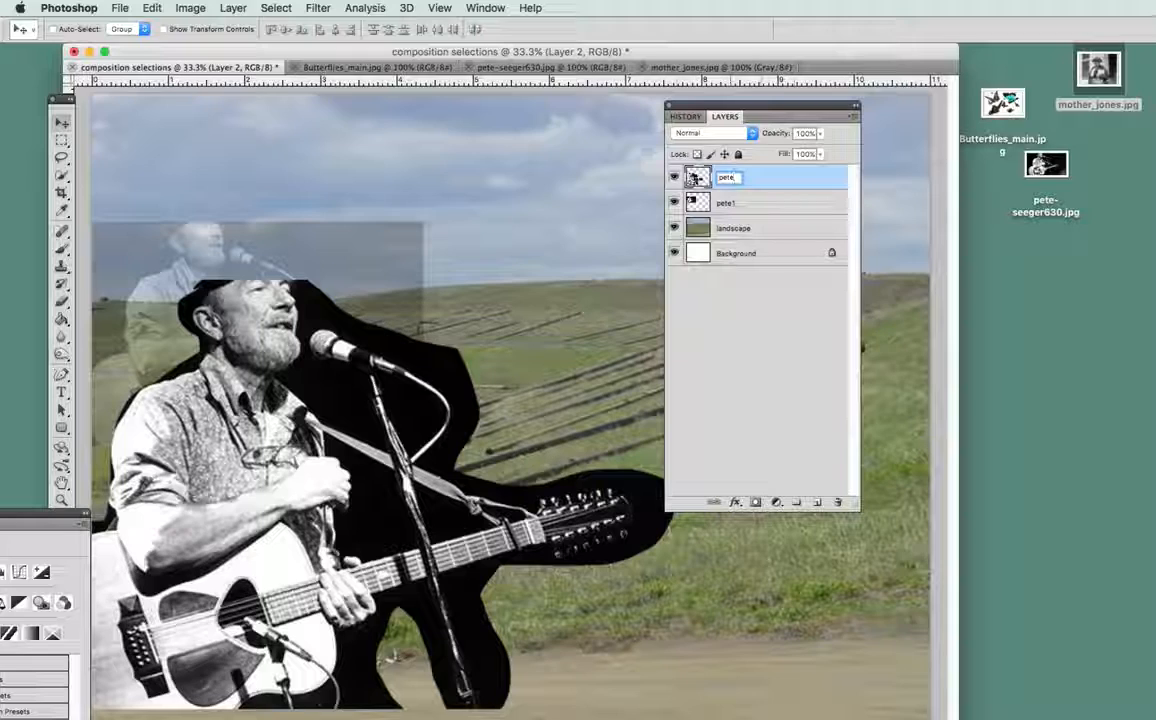
Step: Name the top layer pete2, compare it with the faint pete1 layer beneath, and delete pete1
{"action": "key", "text": "Return"}
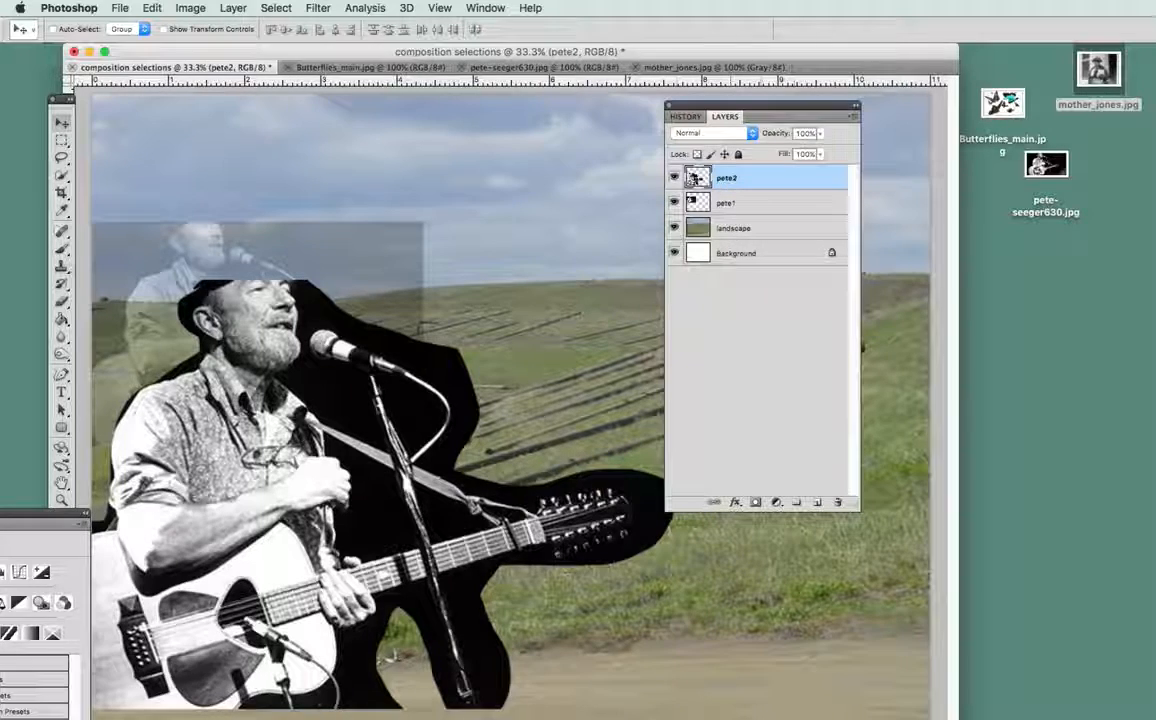
{"action": "left_click", "coordinate": [674, 204]}
{"action": "left_click", "coordinate": [674, 204]}
{"action": "left_click", "coordinate": [674, 205]}
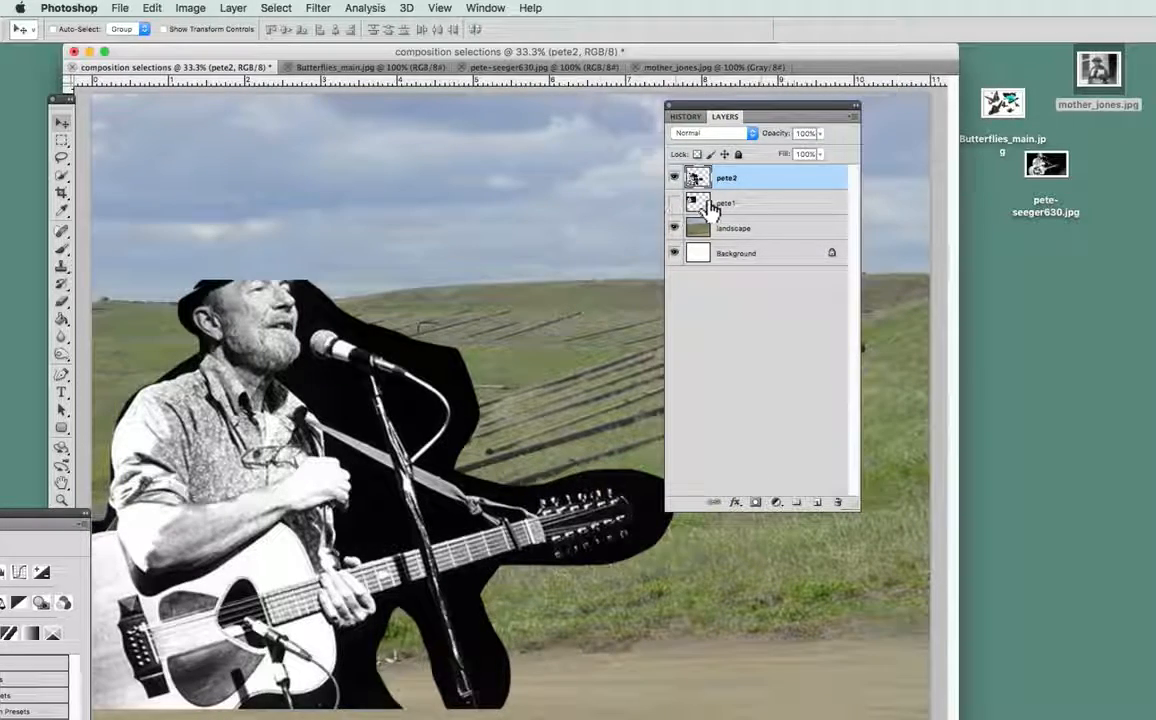
{"action": "left_click", "coordinate": [738, 207]}
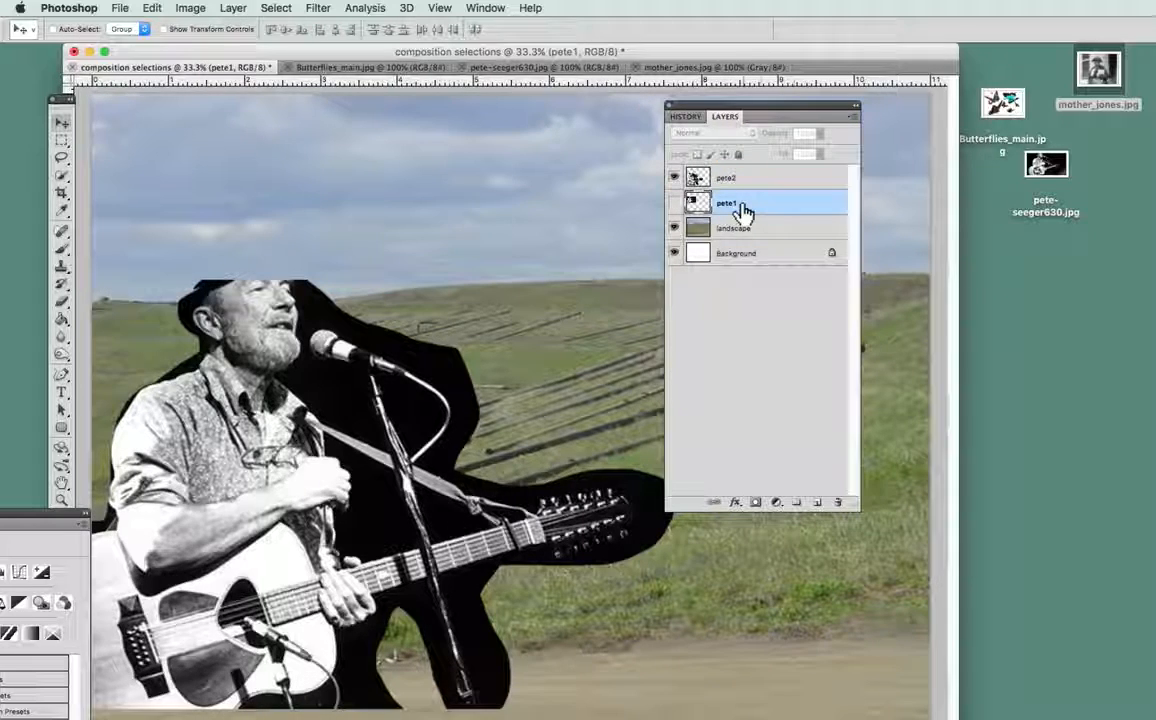
{"action": "key", "text": "Delete"}
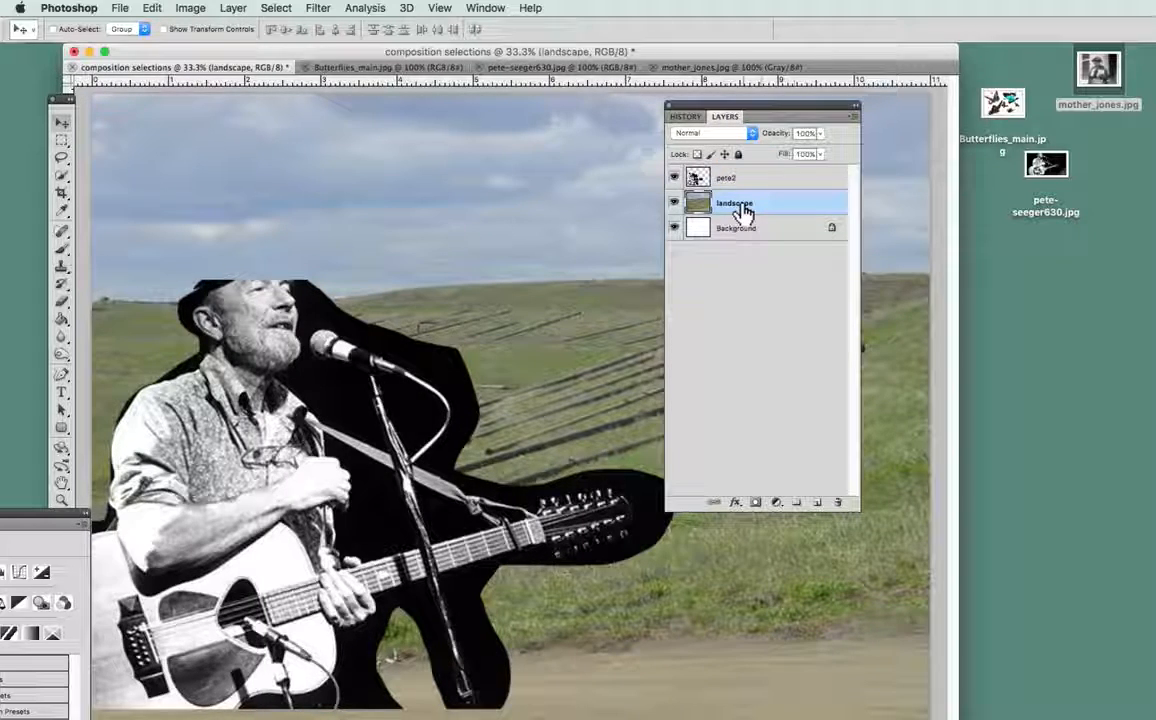
Step: In pete-seeger630.jpg, replace the loose selection with a close Magnetic Lasso outline around the singer and his guitar
{"action": "left_click_drag", "start_coordinate": [712, 108], "coordinate": [755, 105]}
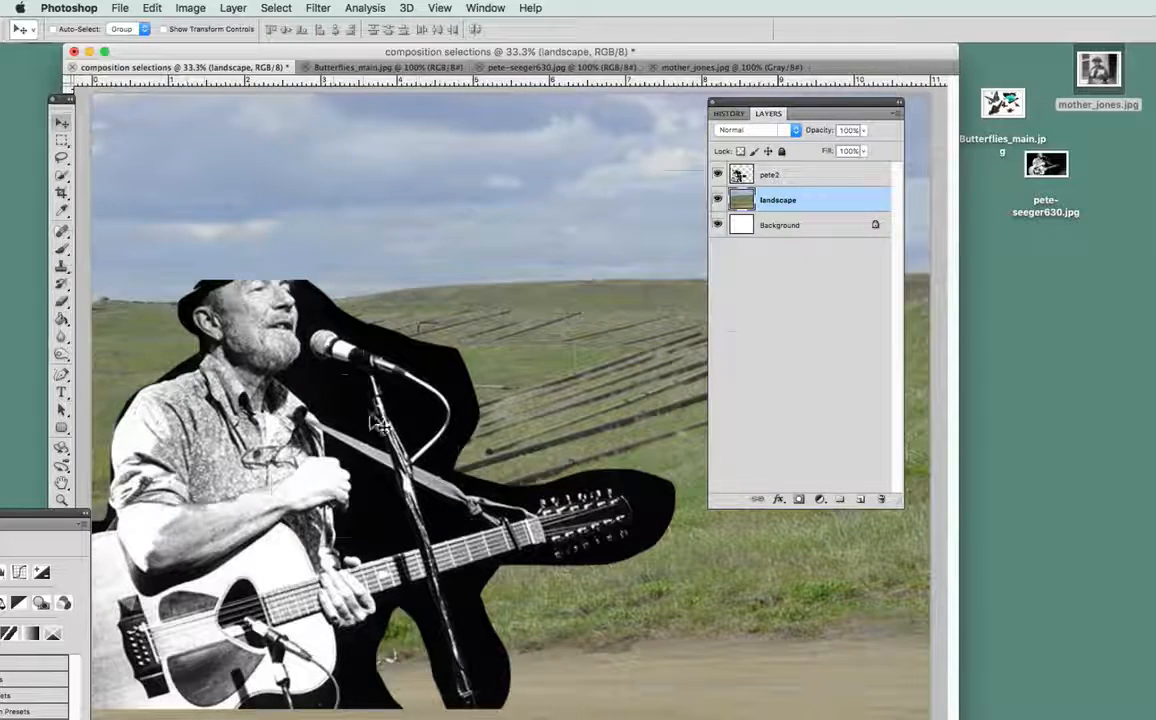
{"action": "left_click_drag", "start_coordinate": [485, 57], "coordinate": [529, 62]}
{"action": "left_click_drag", "start_coordinate": [766, 108], "coordinate": [826, 110]}
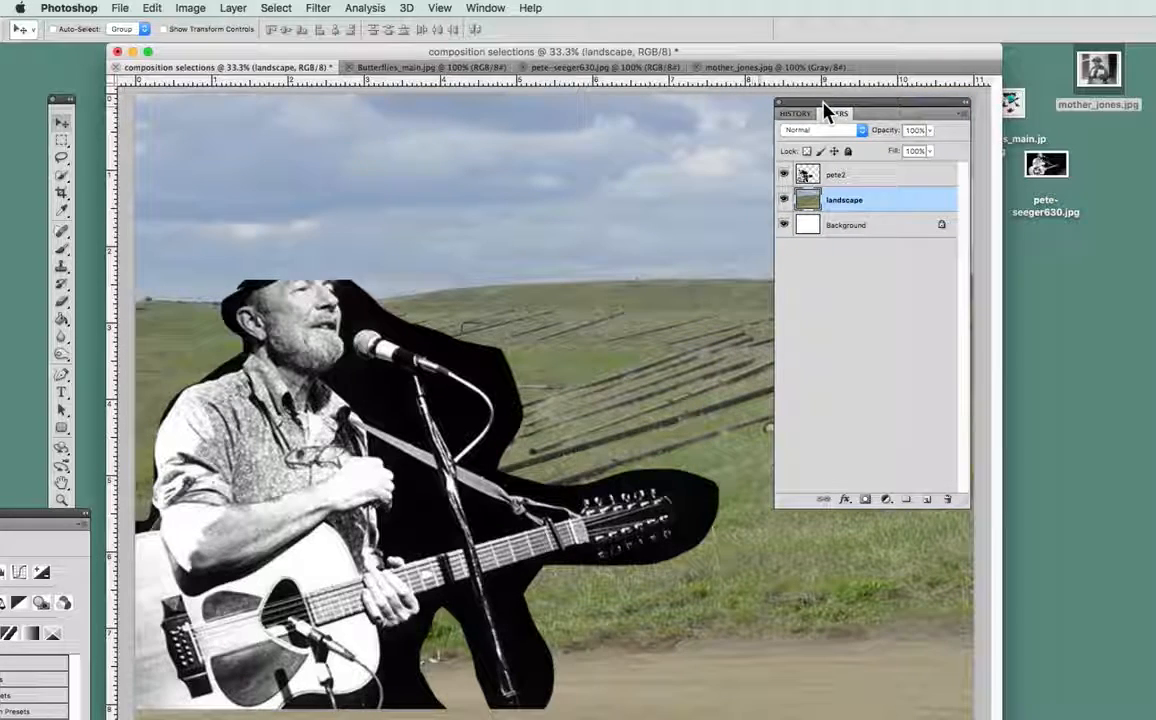
{"action": "left_click", "coordinate": [591, 70]}
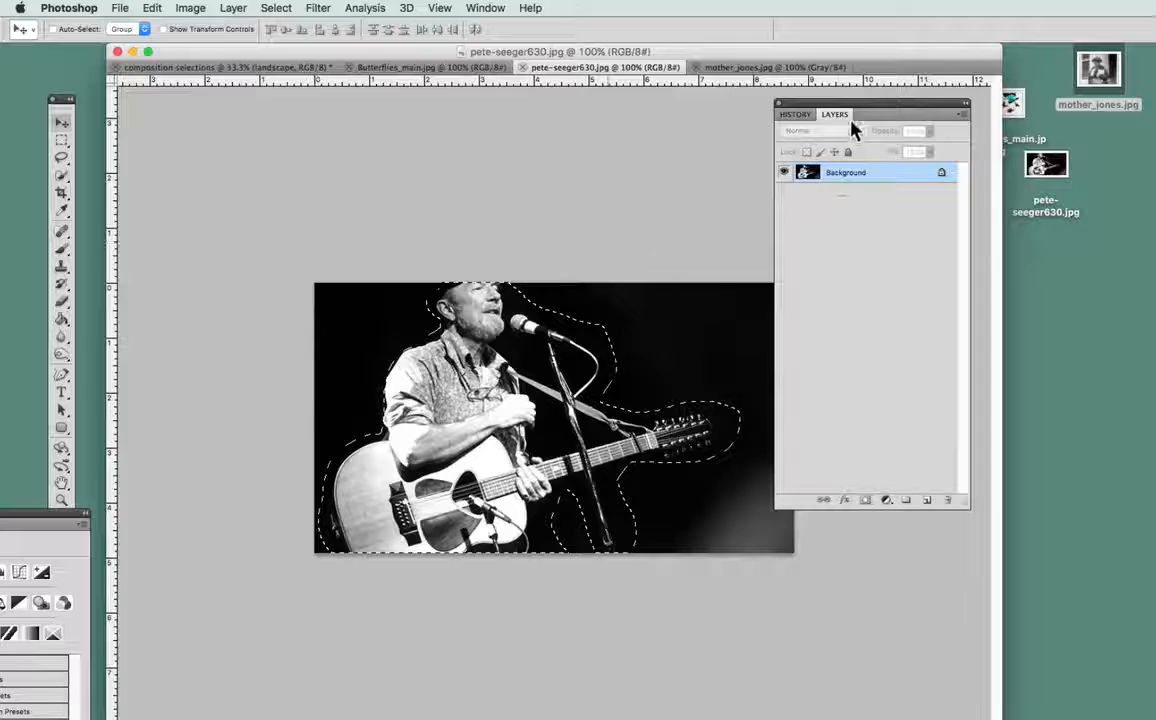
{"action": "left_click_drag", "start_coordinate": [839, 103], "coordinate": [838, 104]}
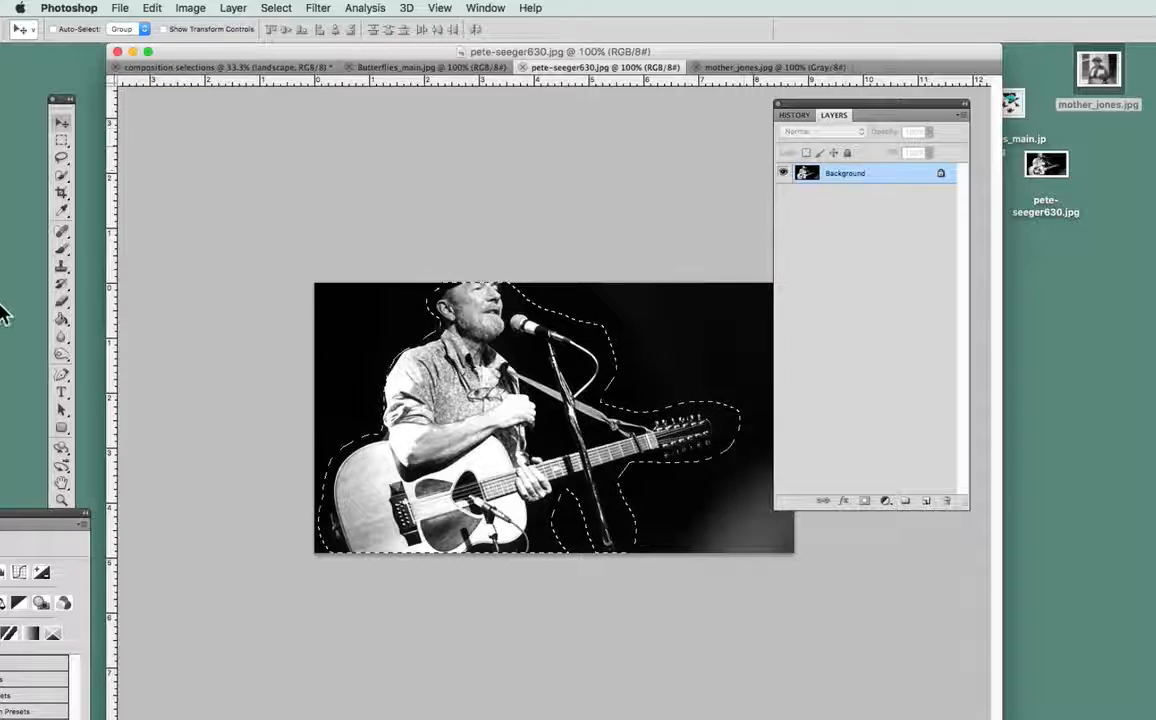
{"action": "left_click", "coordinate": [63, 162]}
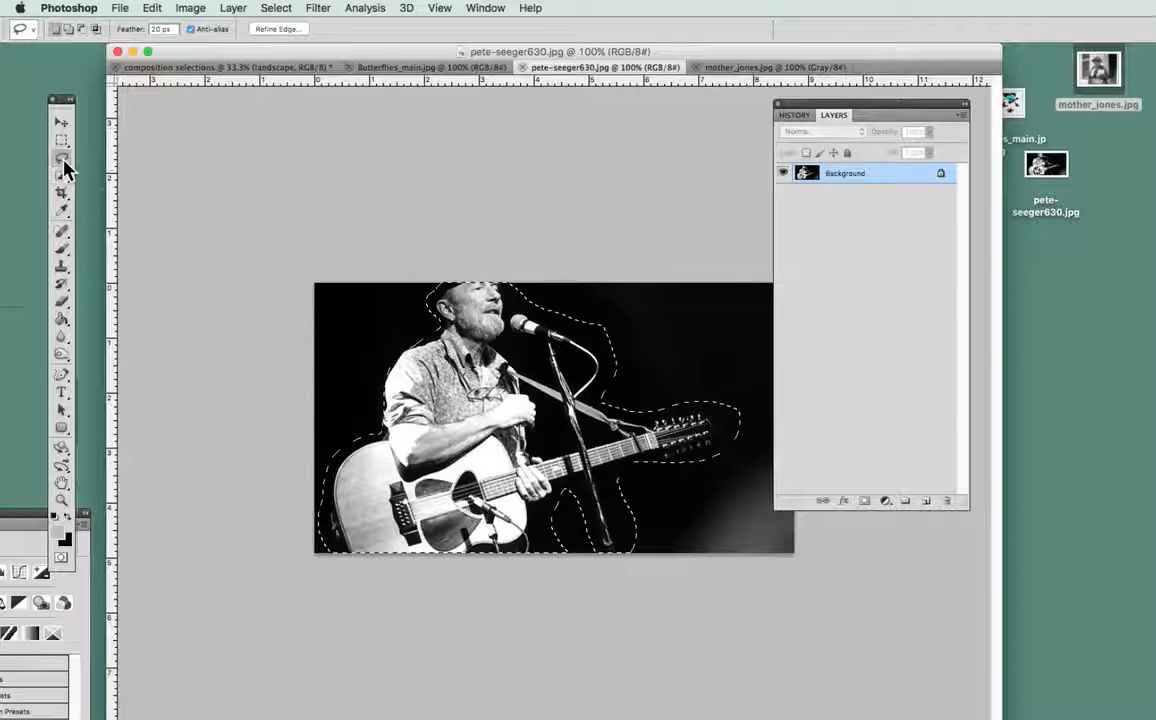
{"action": "left_click", "coordinate": [65, 166]}
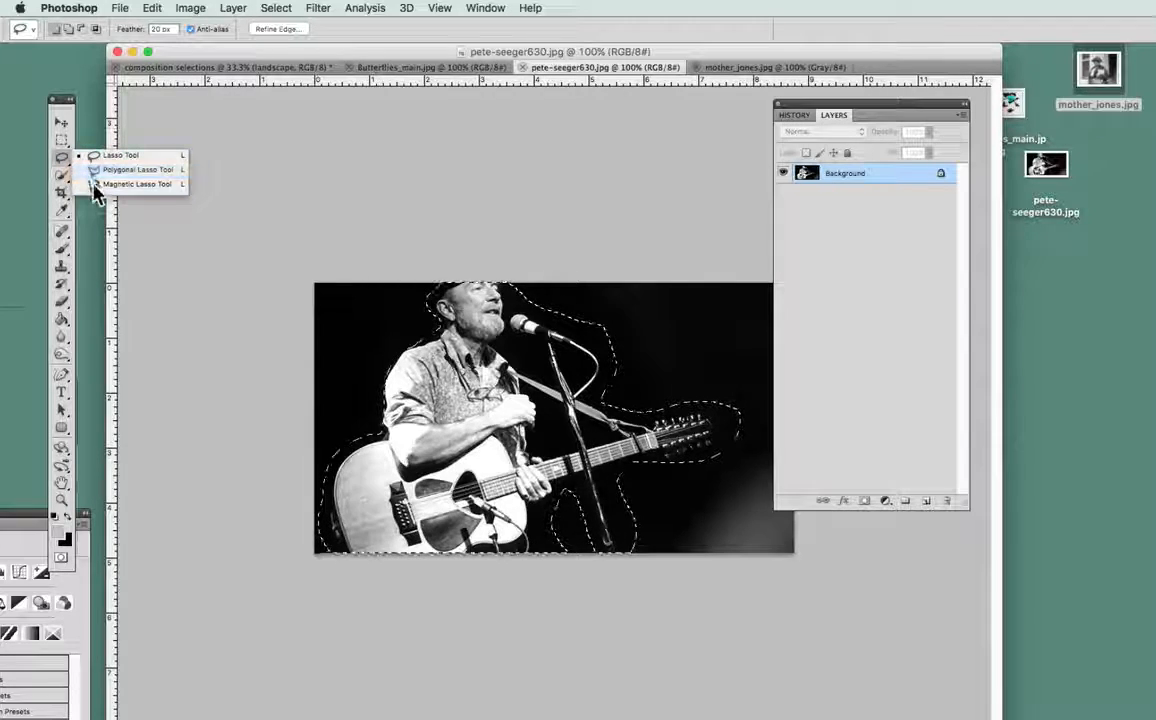
{"action": "left_click", "coordinate": [100, 186]}
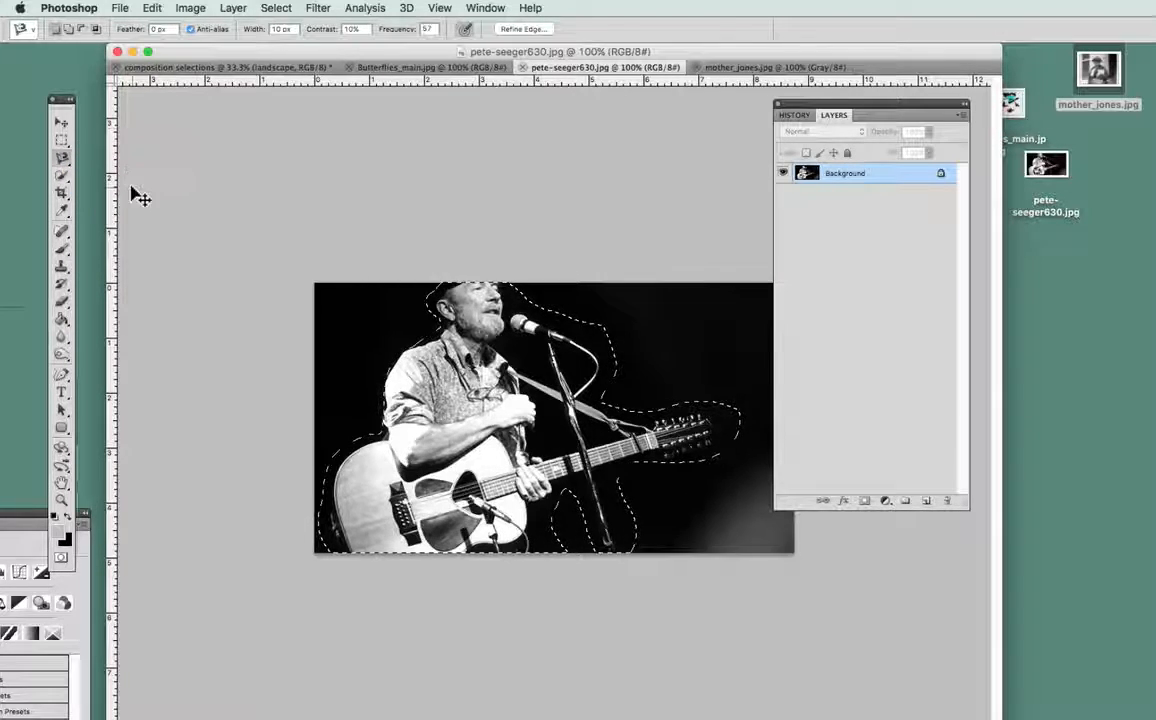
{"action": "key", "text": "super+d"}
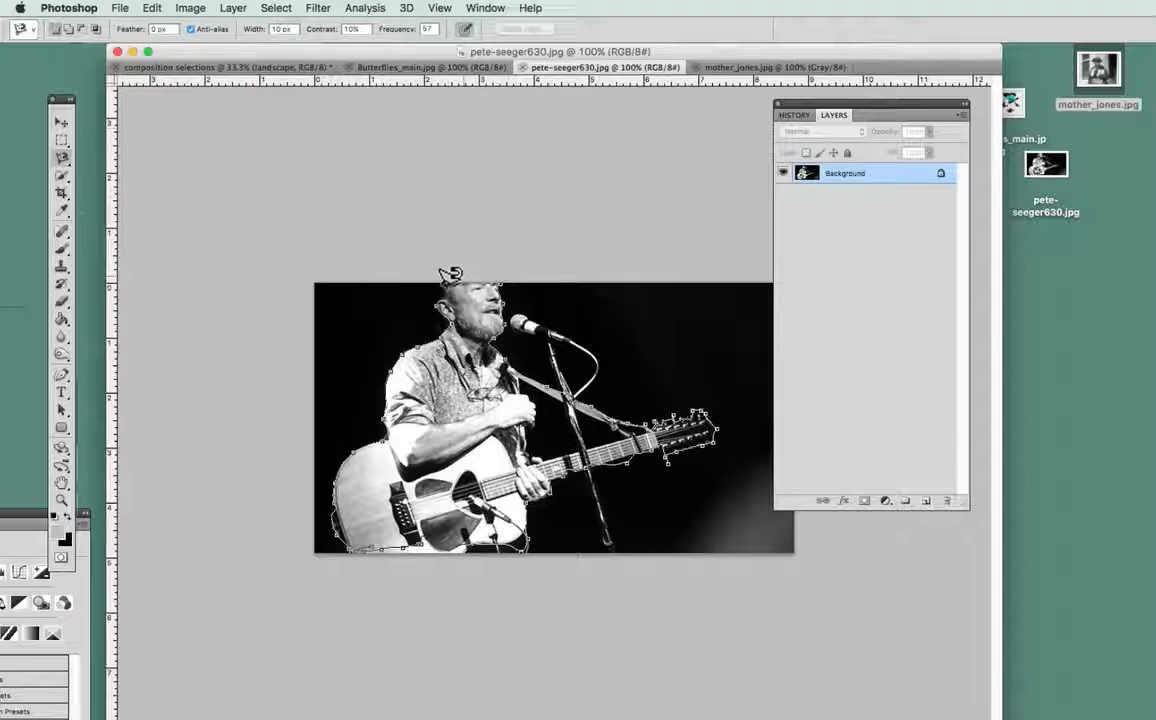
{"action": "left_click", "coordinate": [442, 289]}
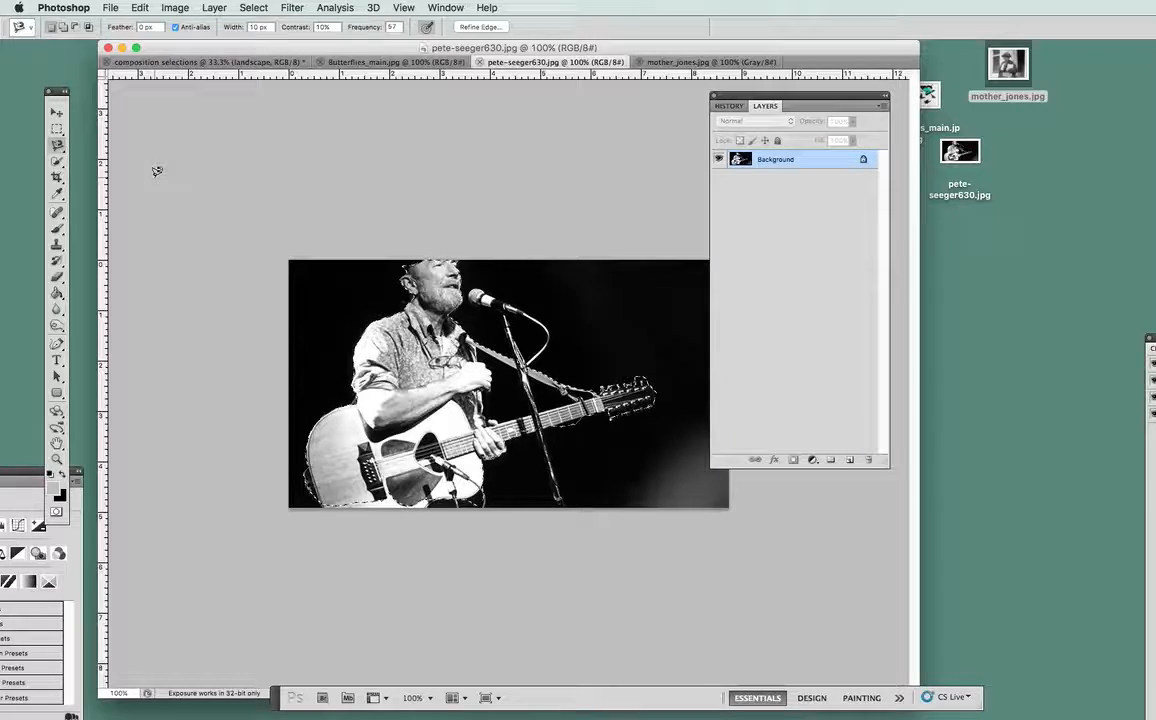
Step: Copy the selected singer into the composition selections document above the landscape layer and place him in the sky over the horizon
{"action": "left_click", "coordinate": [161, 61]}
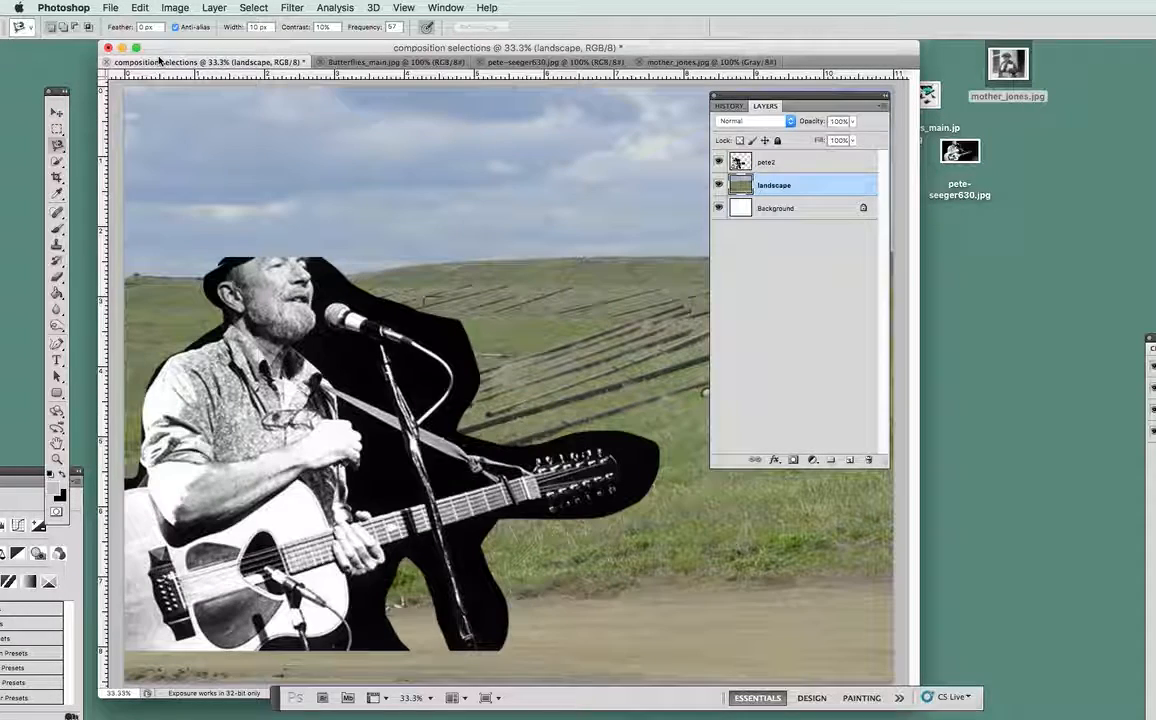
{"action": "left_click", "coordinate": [557, 63]}
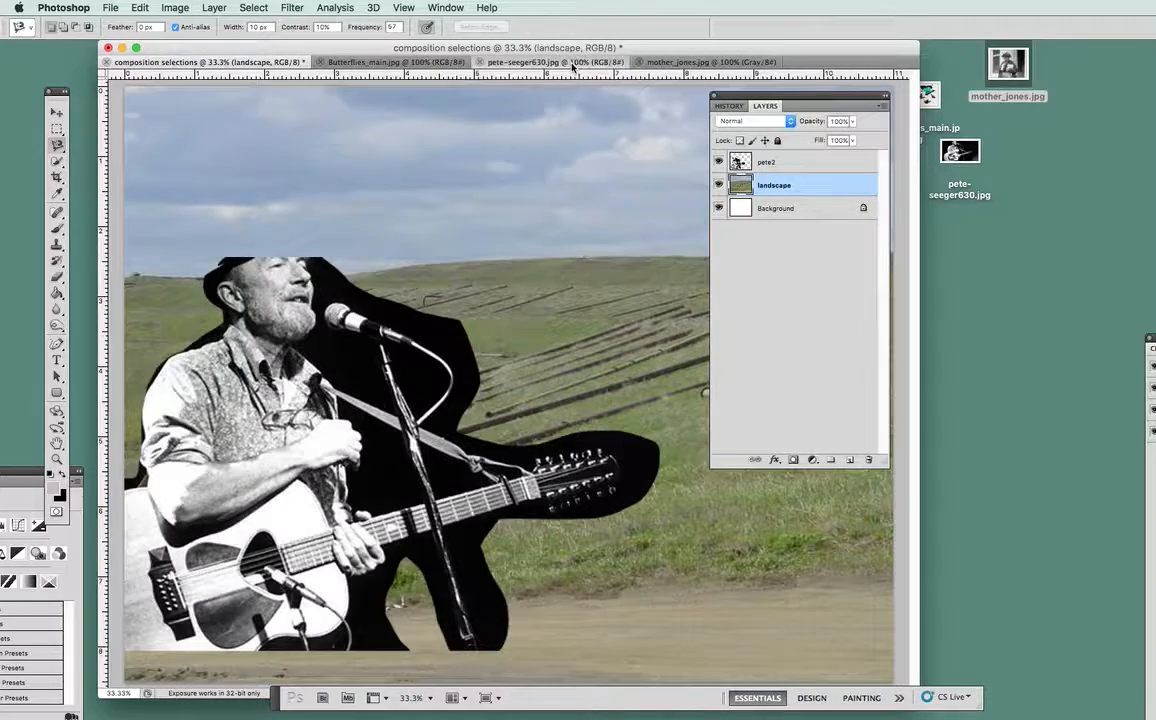
{"action": "left_click", "coordinate": [140, 7]}
{"action": "left_click", "coordinate": [151, 118]}
{"action": "left_click", "coordinate": [150, 62]}
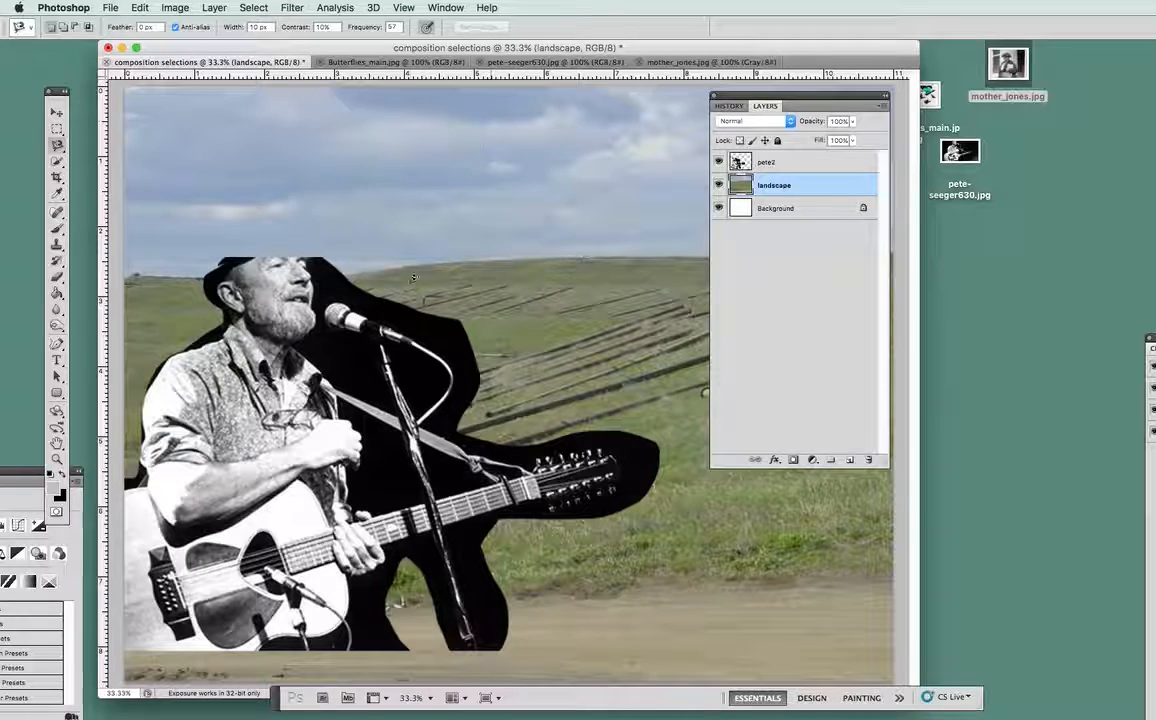
{"action": "left_click", "coordinate": [55, 115]}
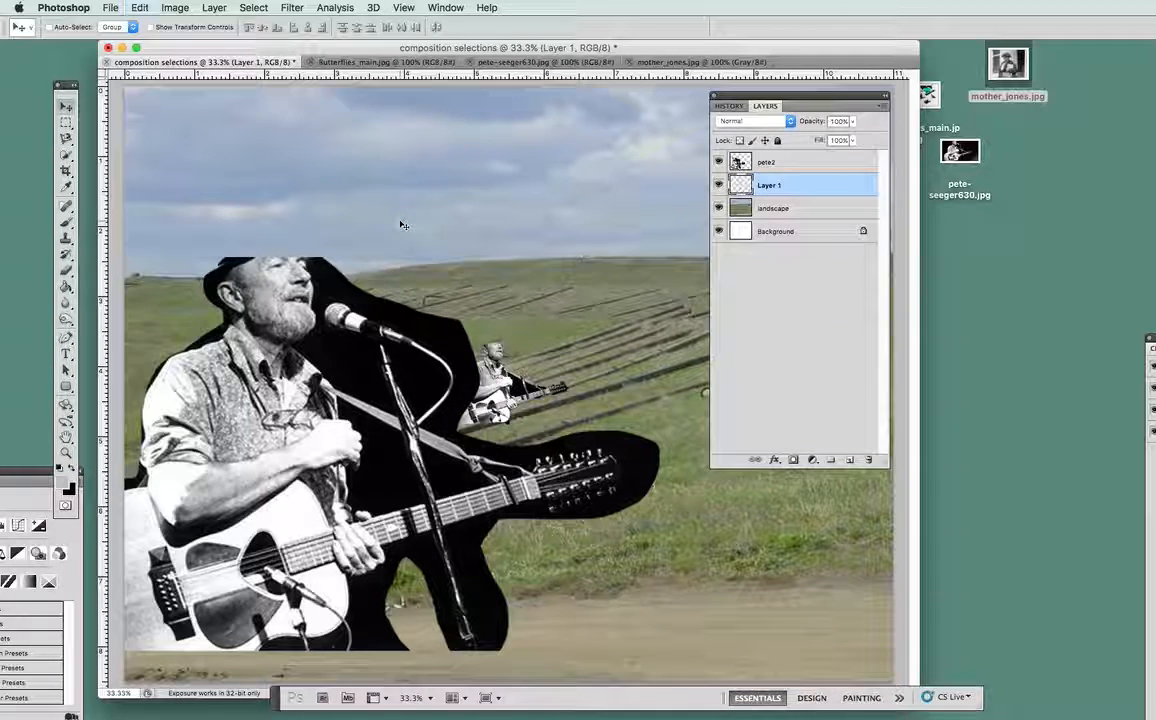
{"action": "left_click_drag", "start_coordinate": [496, 323], "coordinate": [502, 172]}
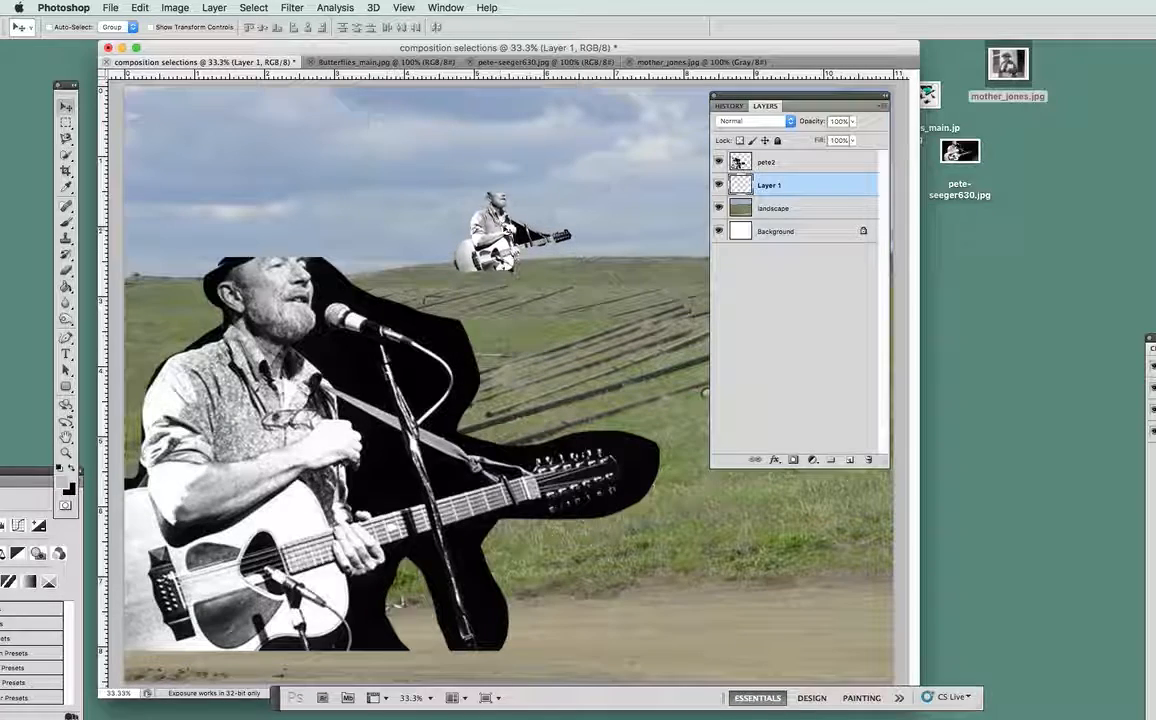
Step: Free-transform the pasted singer to about 517% of his size and place him at the lower left of the canvas
{"action": "key", "text": "super+t"}
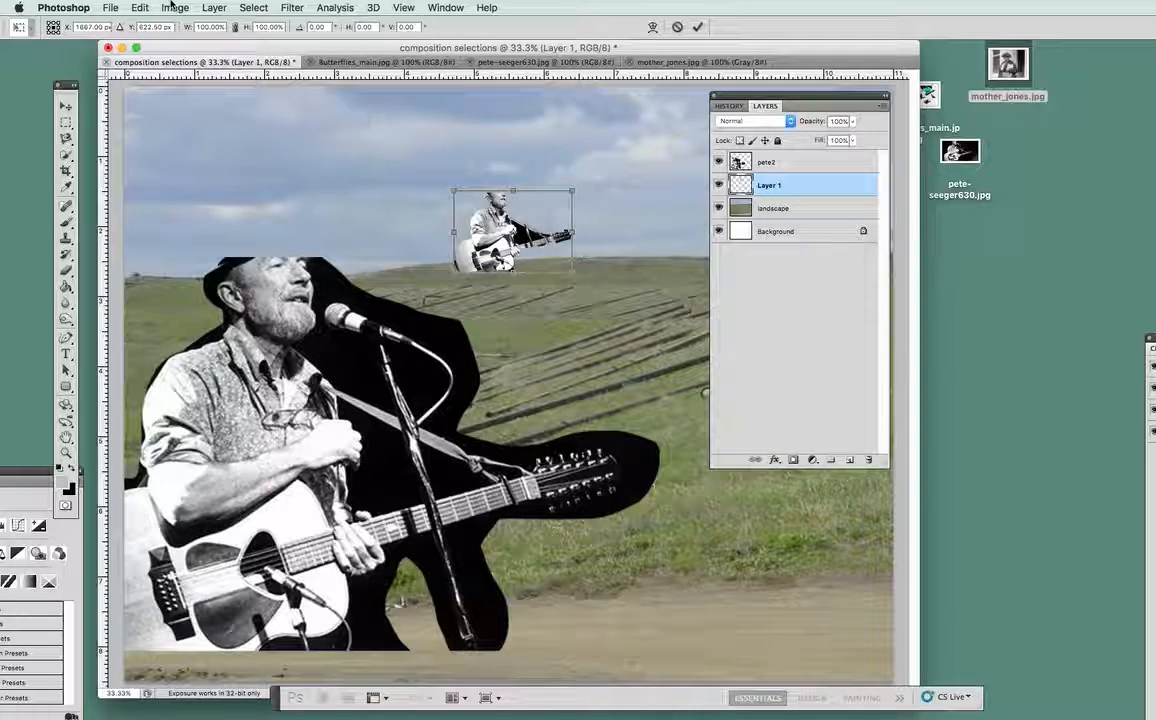
{"action": "left_click", "coordinate": [172, 7]}
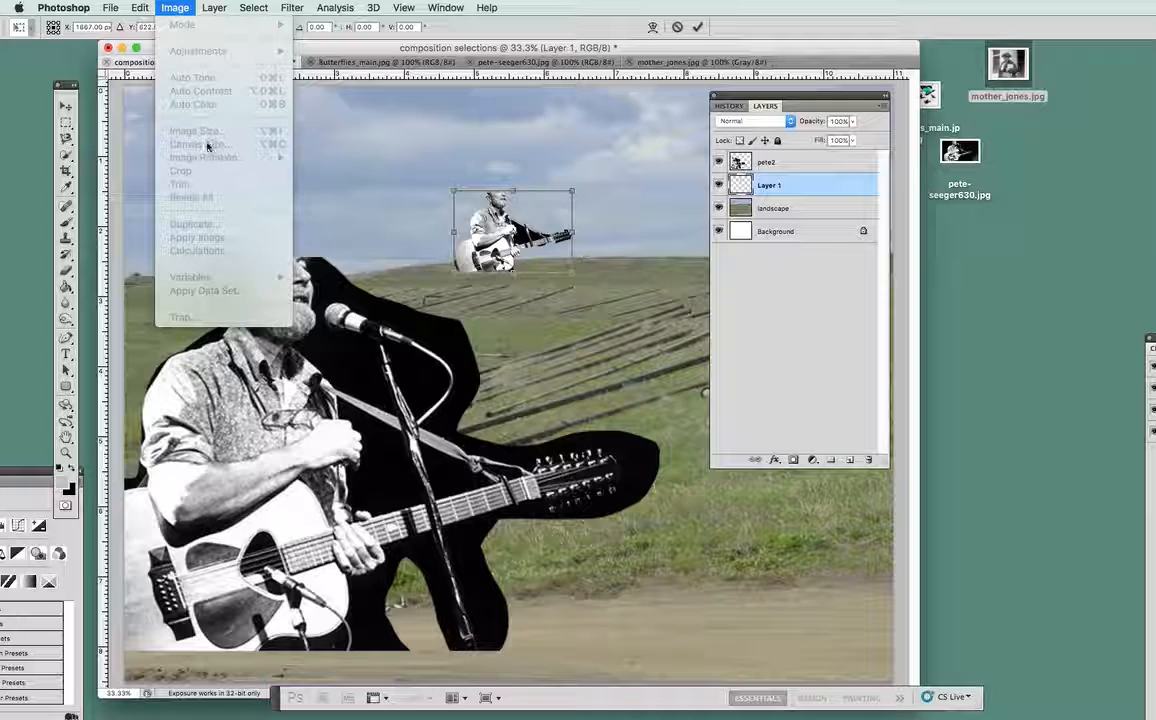
{"action": "mouse_move", "coordinate": [116, 7]}
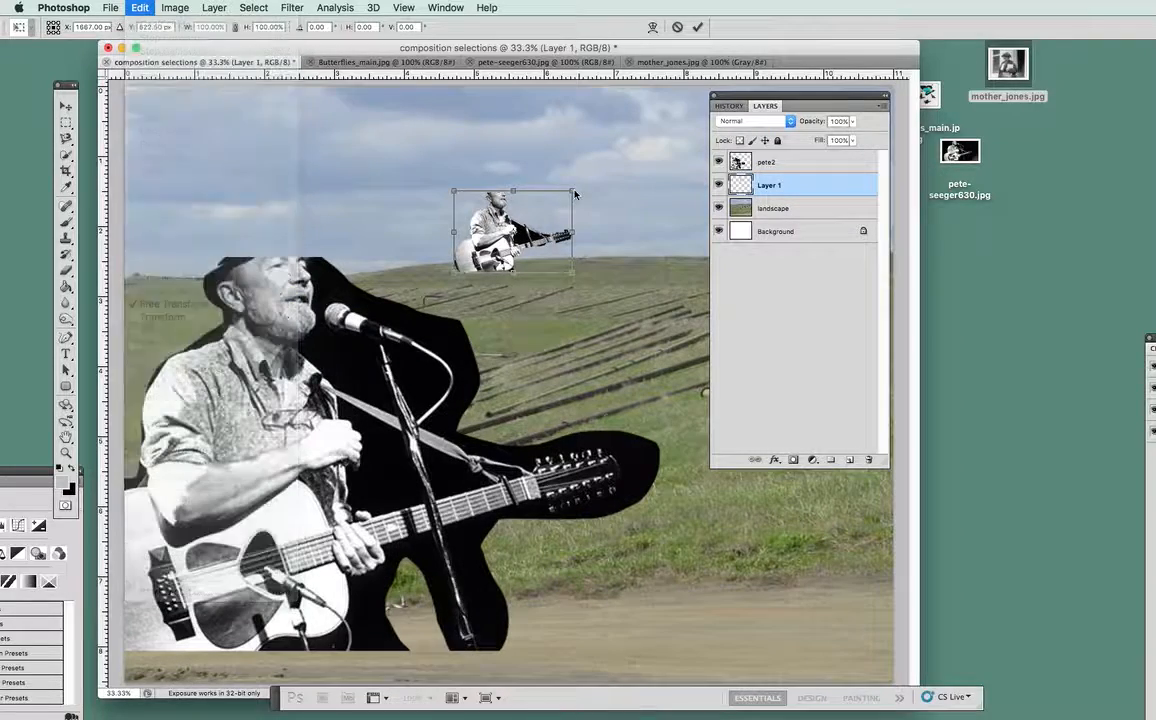
{"action": "left_click_drag", "start_coordinate": [573, 187], "coordinate": [699, 117]}
{"action": "left_click_drag", "start_coordinate": [457, 276], "coordinate": [117, 484]}
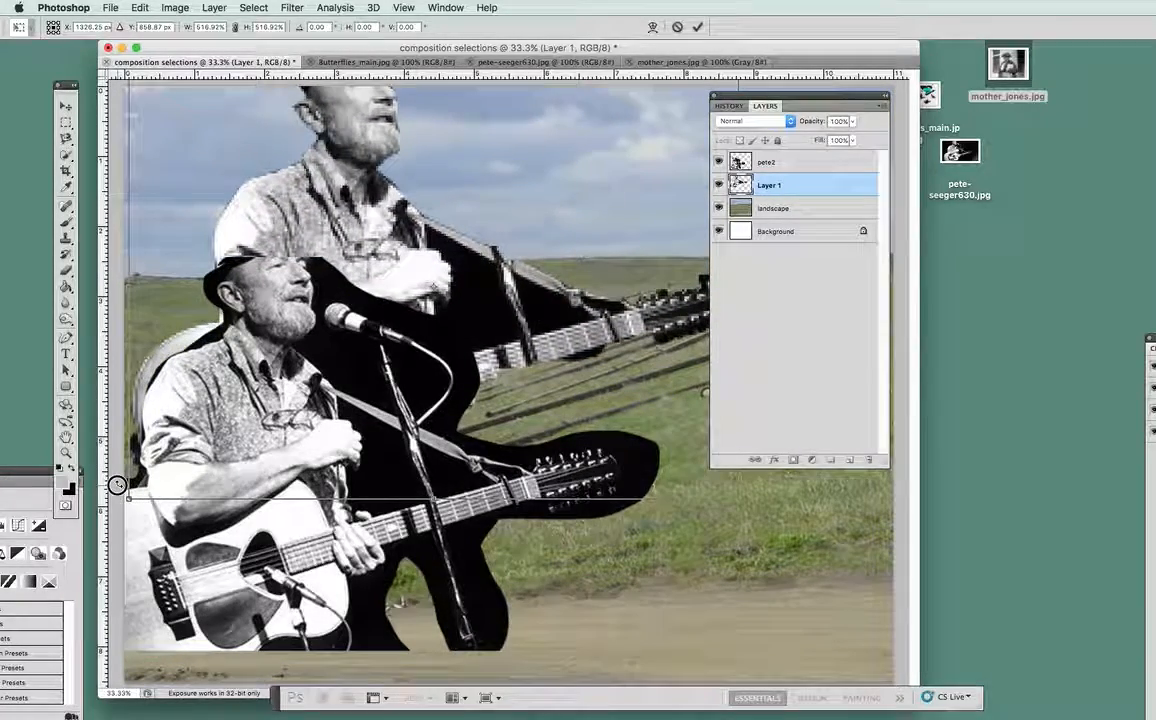
{"action": "left_click_drag", "start_coordinate": [380, 245], "coordinate": [306, 435]}
{"action": "key", "text": "Return"}
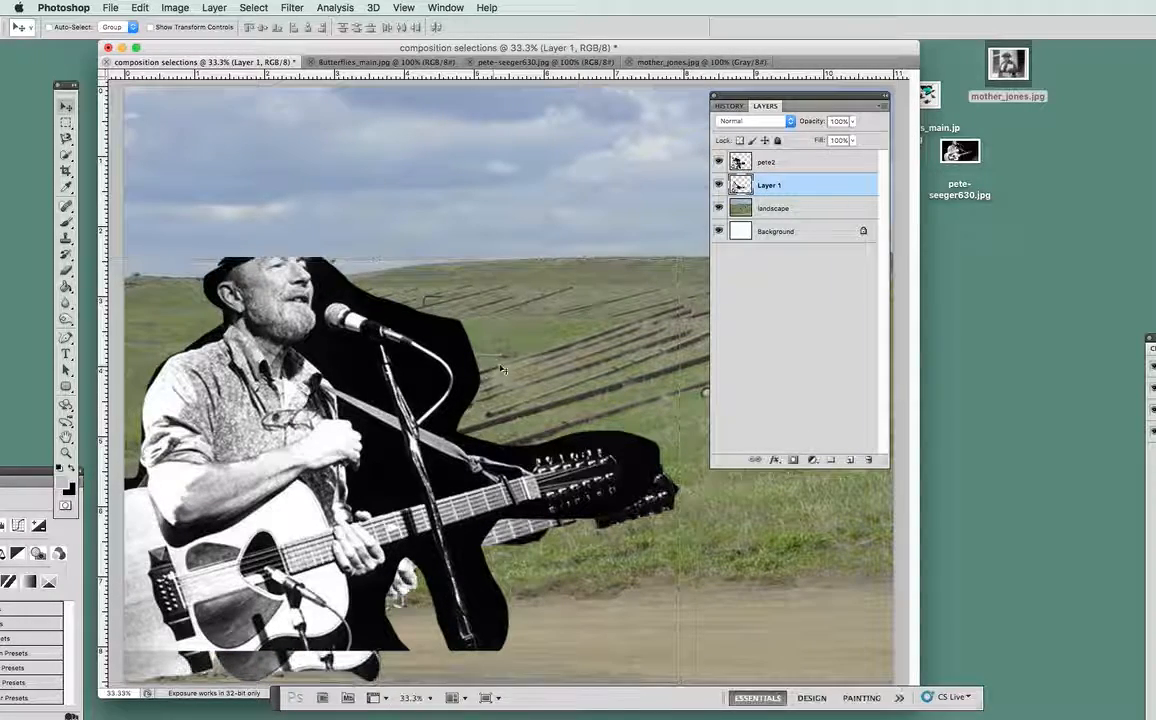
Step: Hide the pete2 layer and rename the newly pasted singer layer as pete1
{"action": "left_click", "coordinate": [718, 162]}
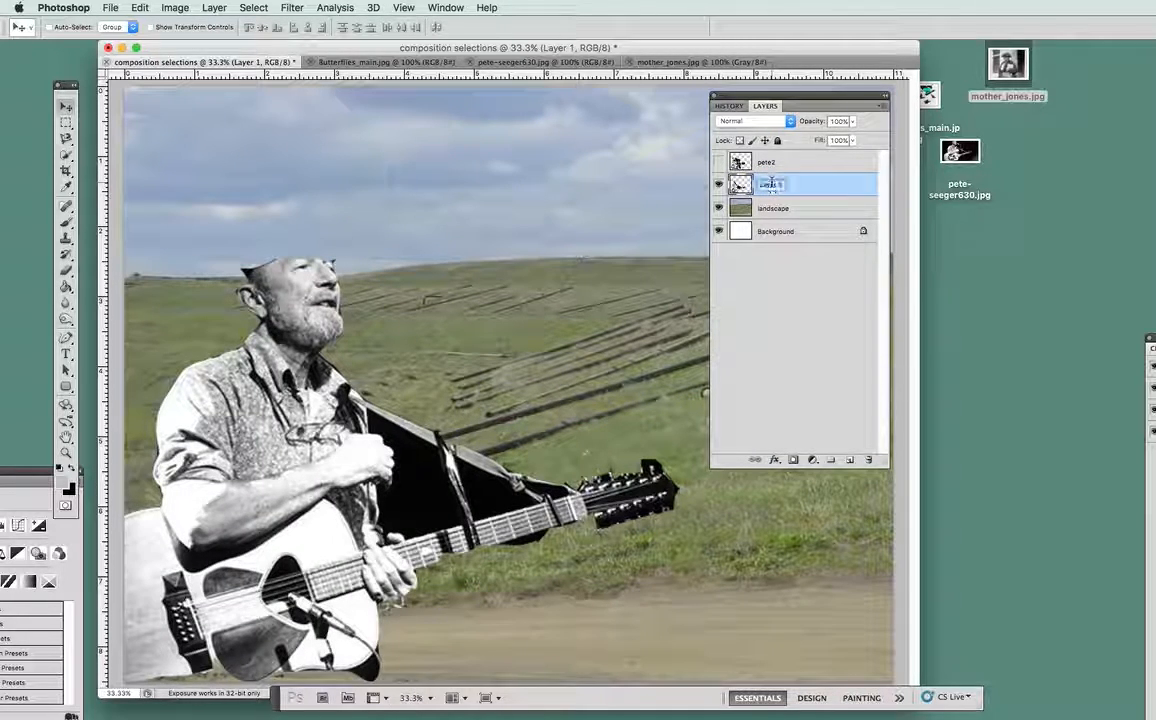
{"action": "type", "text": "pete1"}
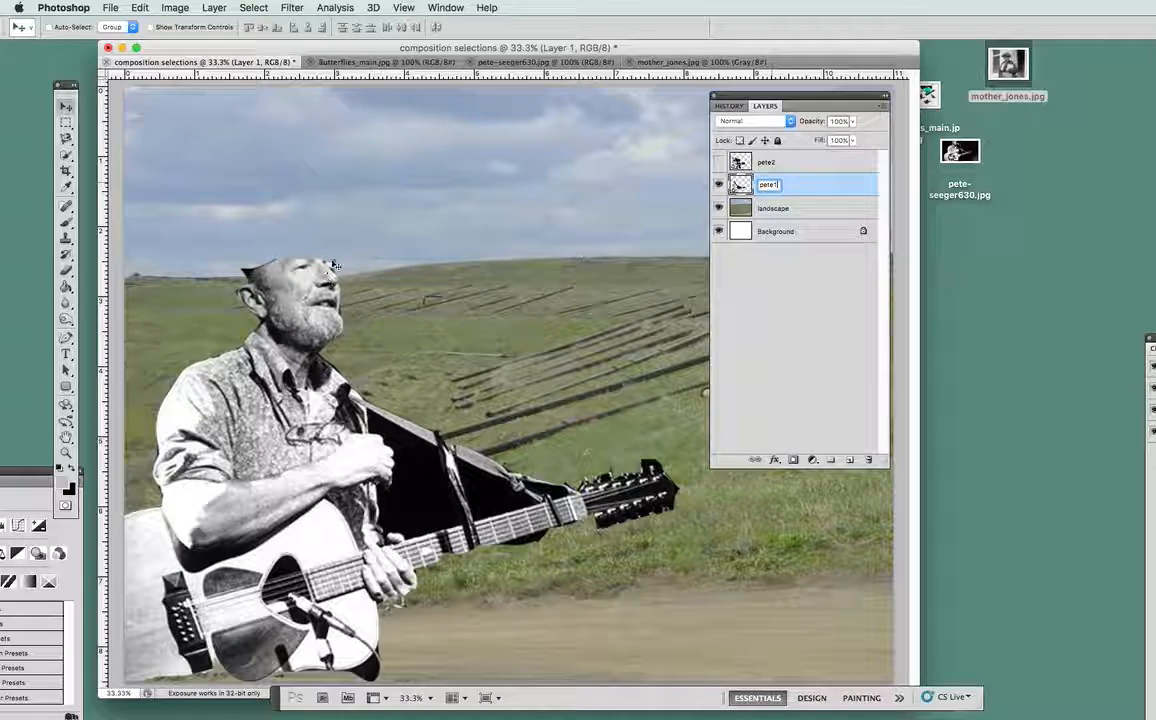
{"action": "left_click", "coordinate": [745, 101]}
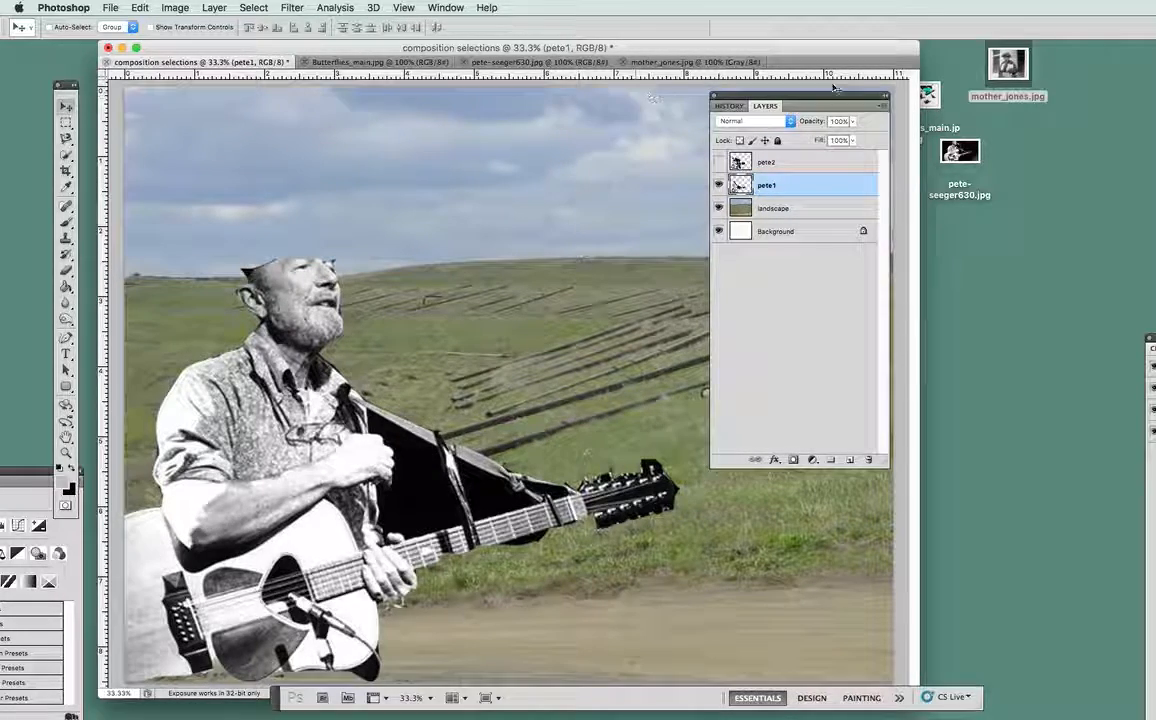
Step: Shift the pete1 singer slightly down and left so the guitar meets the canvas's bottom edge
{"action": "left_click_drag", "start_coordinate": [835, 97], "coordinate": [978, 179]}
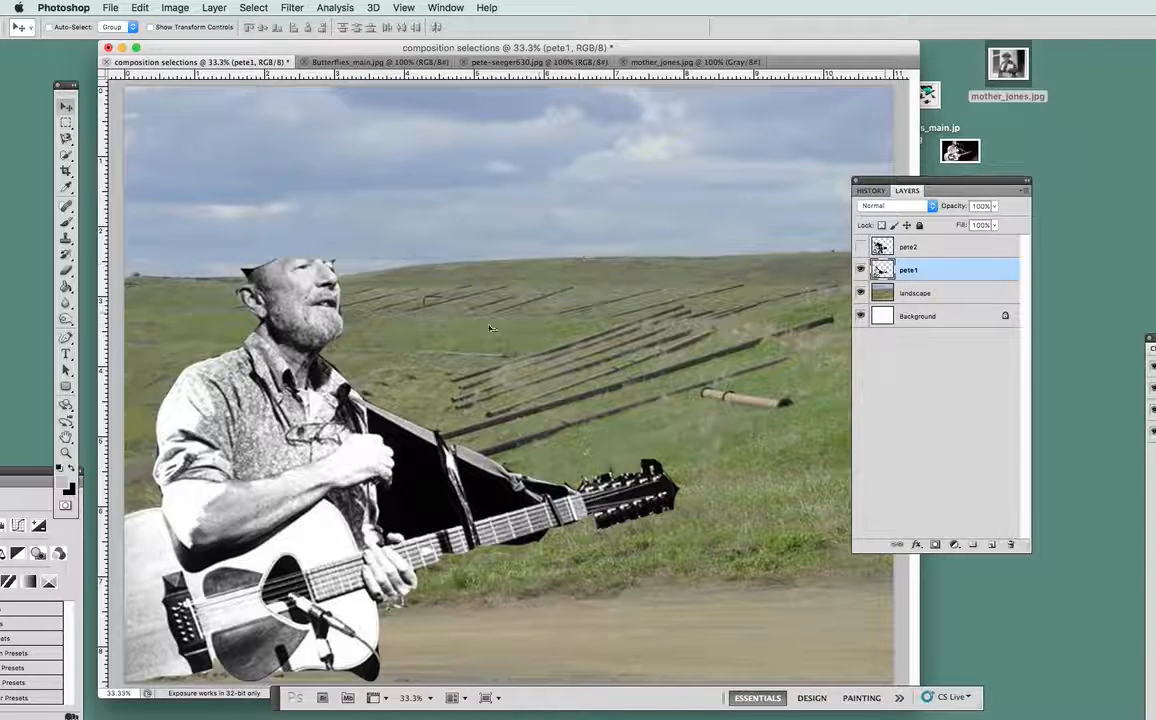
{"action": "left_click_drag", "start_coordinate": [275, 390], "coordinate": [271, 403]}
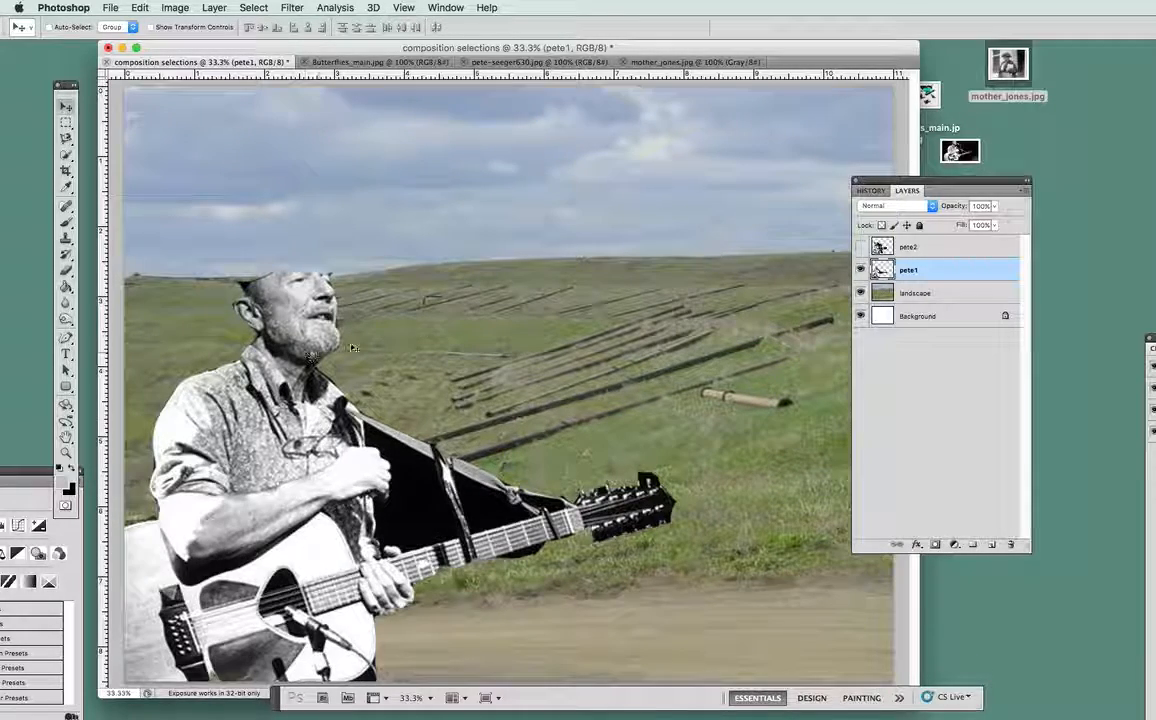
{"action": "left_click_drag", "start_coordinate": [950, 185], "coordinate": [858, 68]}
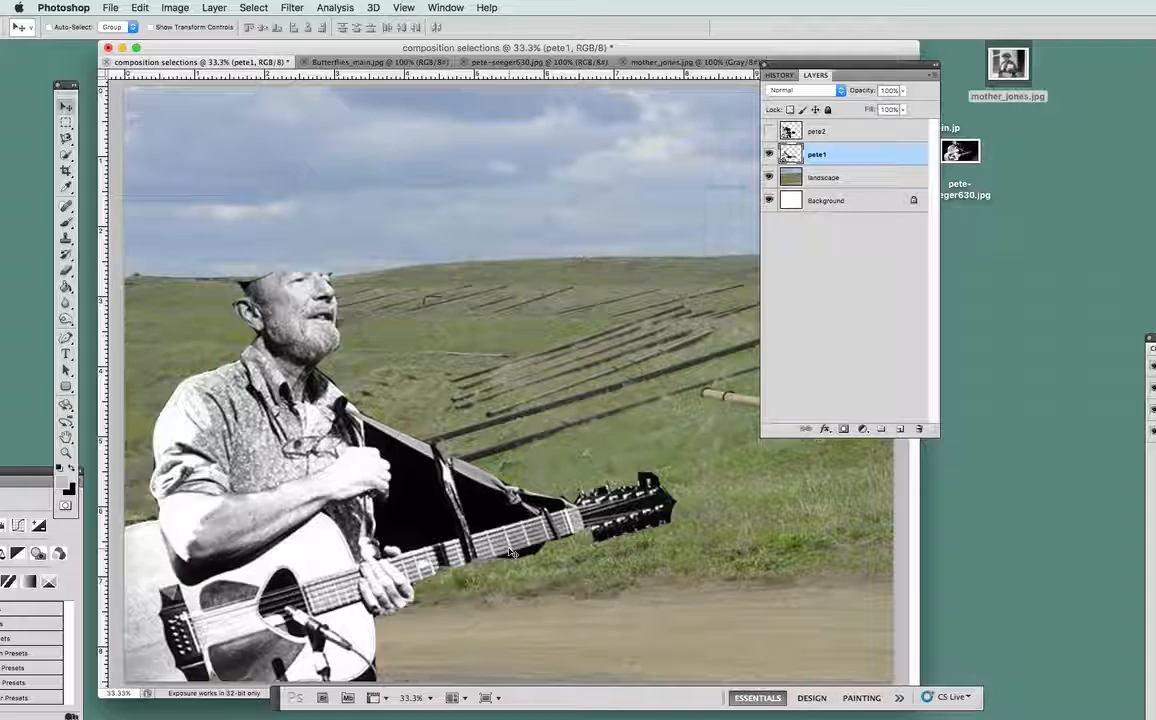
Step: Compare the roughly cut pete2 layer against pete1 by toggling its visibility, and delete pete2
{"action": "left_click", "coordinate": [855, 133]}
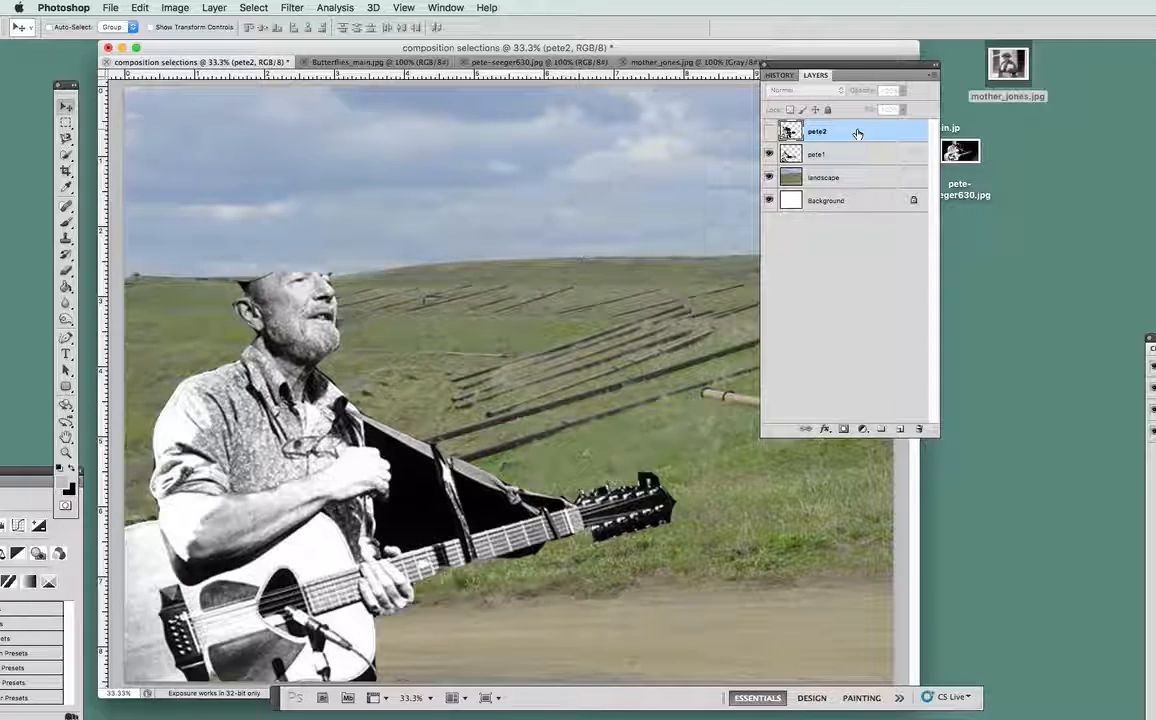
{"action": "left_click_drag", "start_coordinate": [862, 70], "coordinate": [549, 153]}
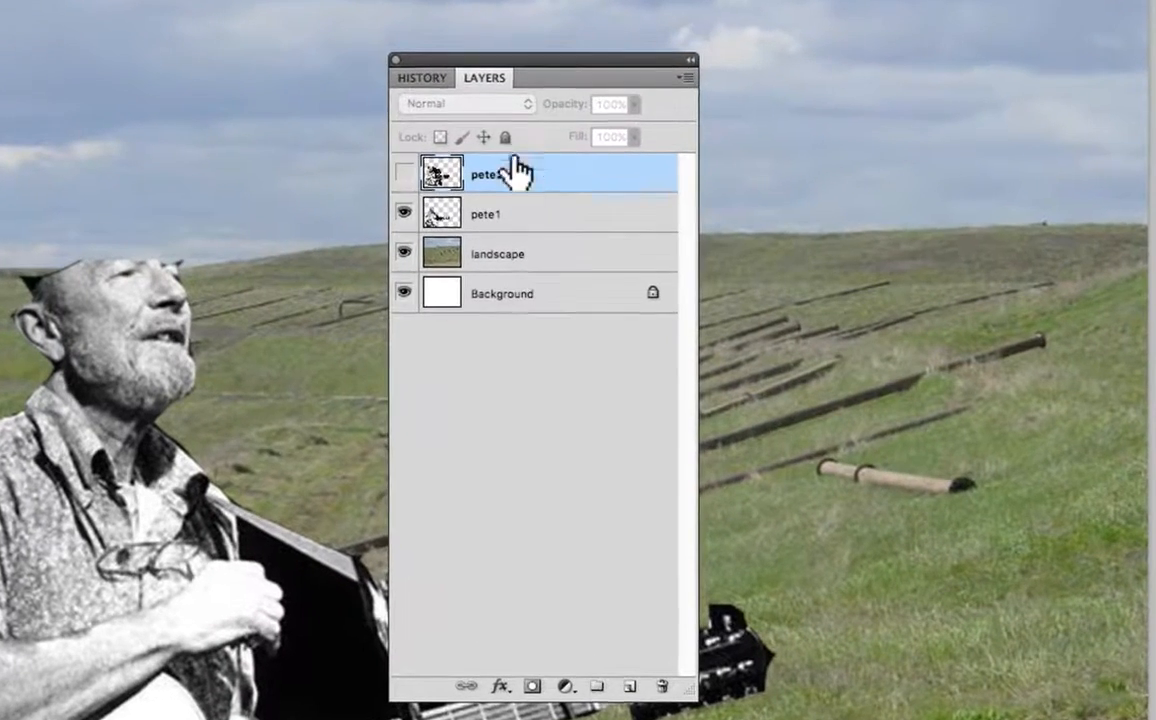
{"action": "left_click", "coordinate": [403, 174]}
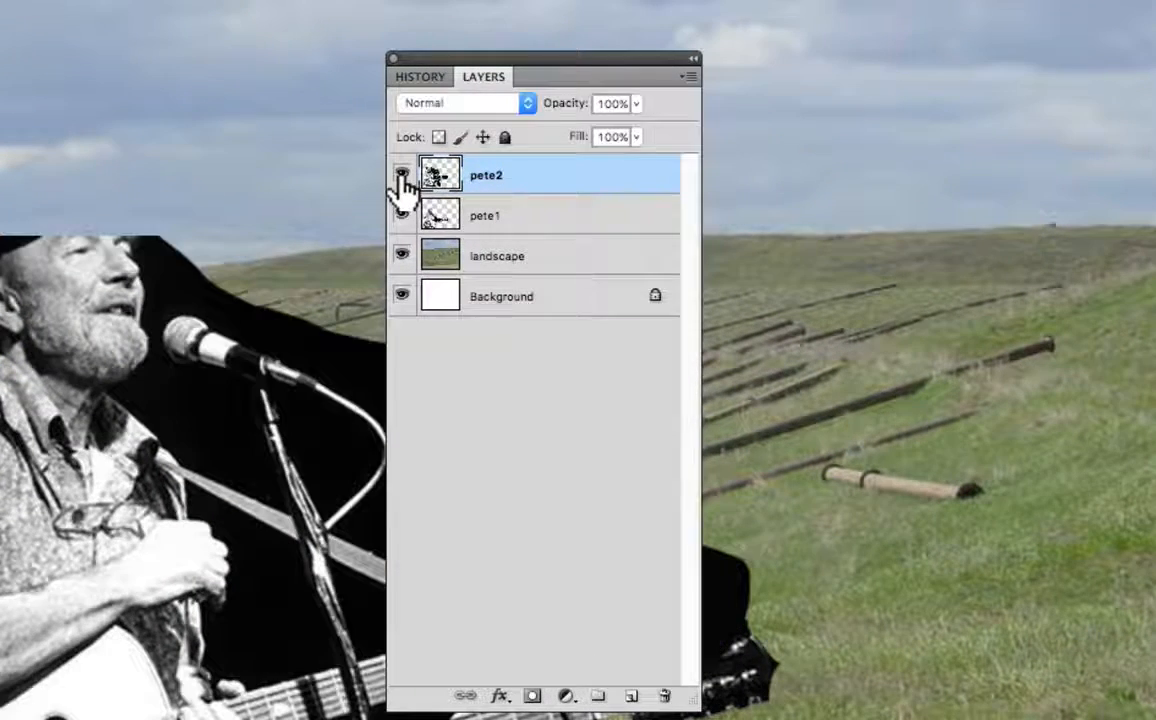
{"action": "left_click", "coordinate": [403, 174]}
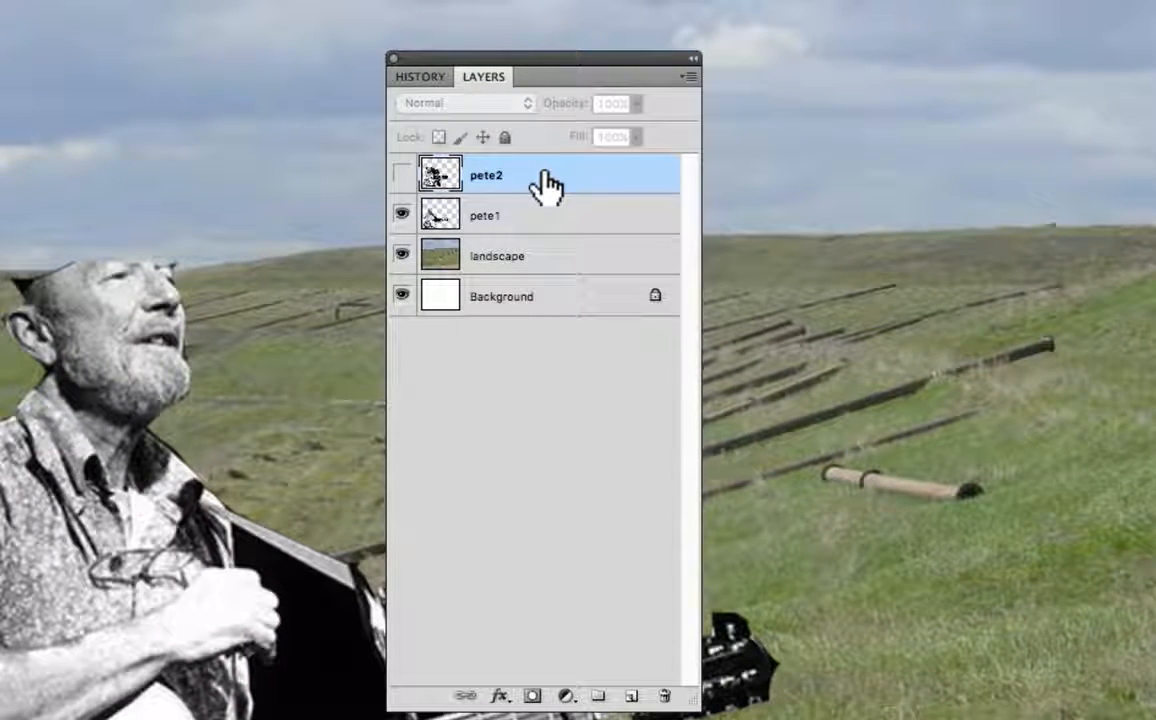
{"action": "key", "text": "BackSpace"}
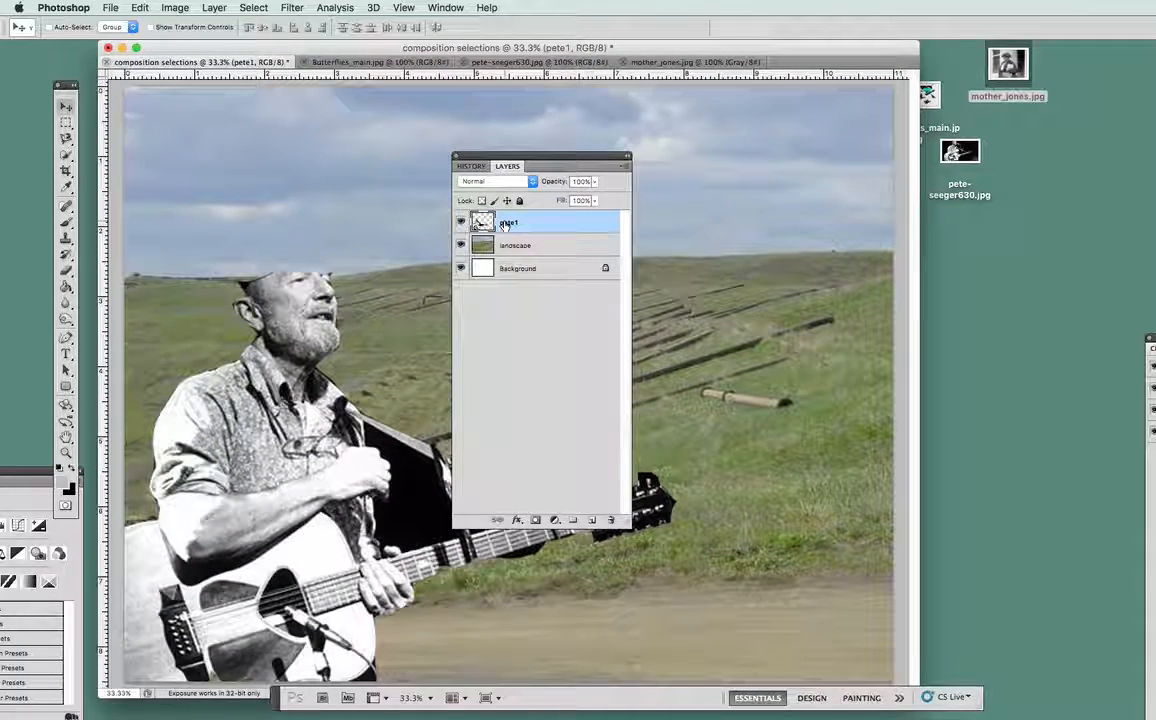
Step: Select the background around the woman in mother_jones.jpg with the Quick Selection tool, painting from the window side across to the dark doorway
{"action": "left_click_drag", "start_coordinate": [508, 165], "coordinate": [842, 269]}
{"action": "left_click", "coordinate": [640, 62]}
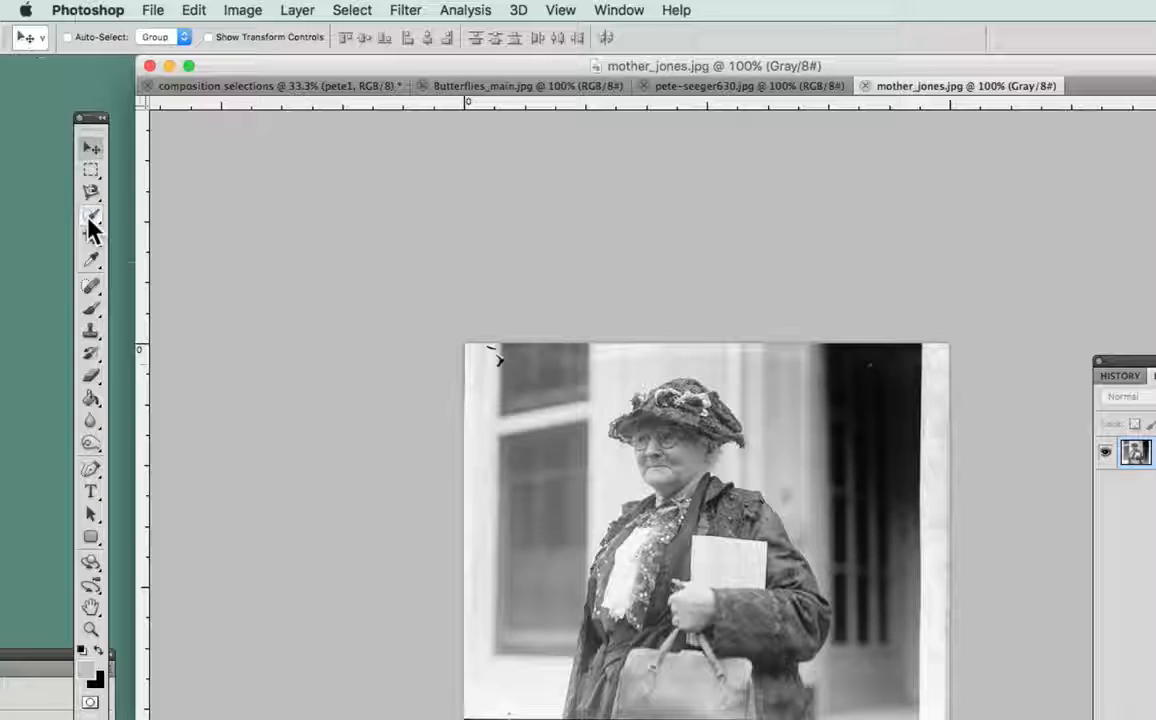
{"action": "left_click_drag", "start_coordinate": [89, 221], "coordinate": [149, 230]}
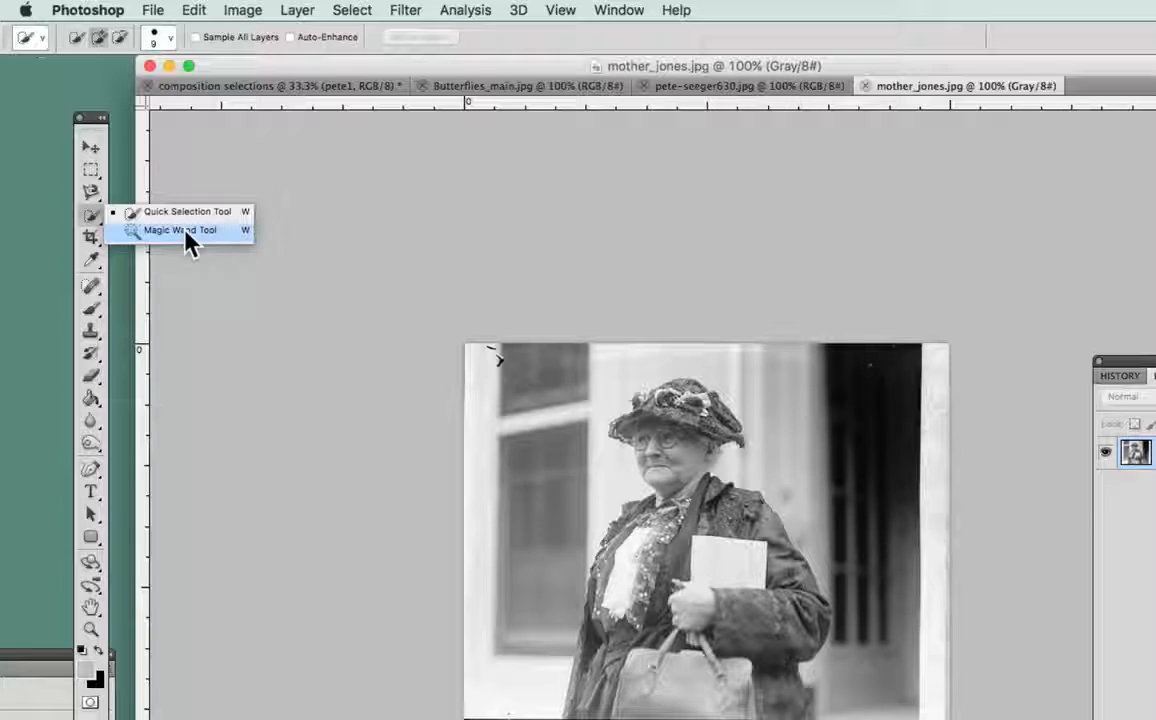
{"action": "left_click_drag", "start_coordinate": [1150, 361], "coordinate": [1037, 217]}
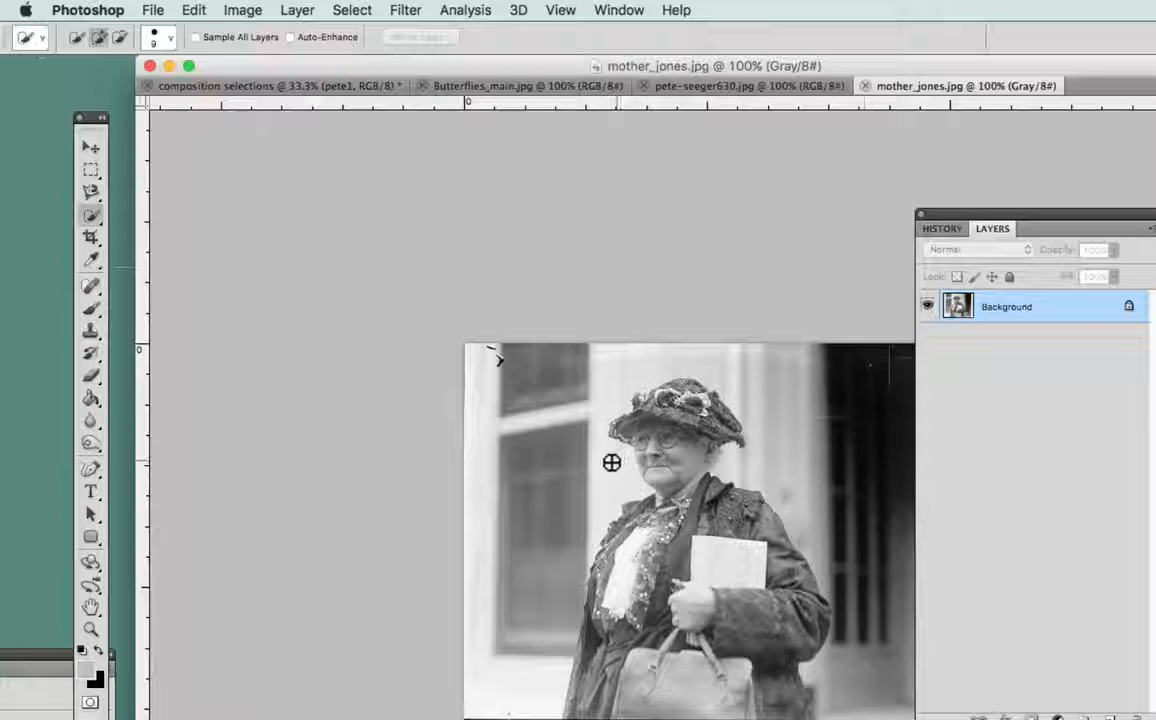
{"action": "left_click", "coordinate": [92, 218]}
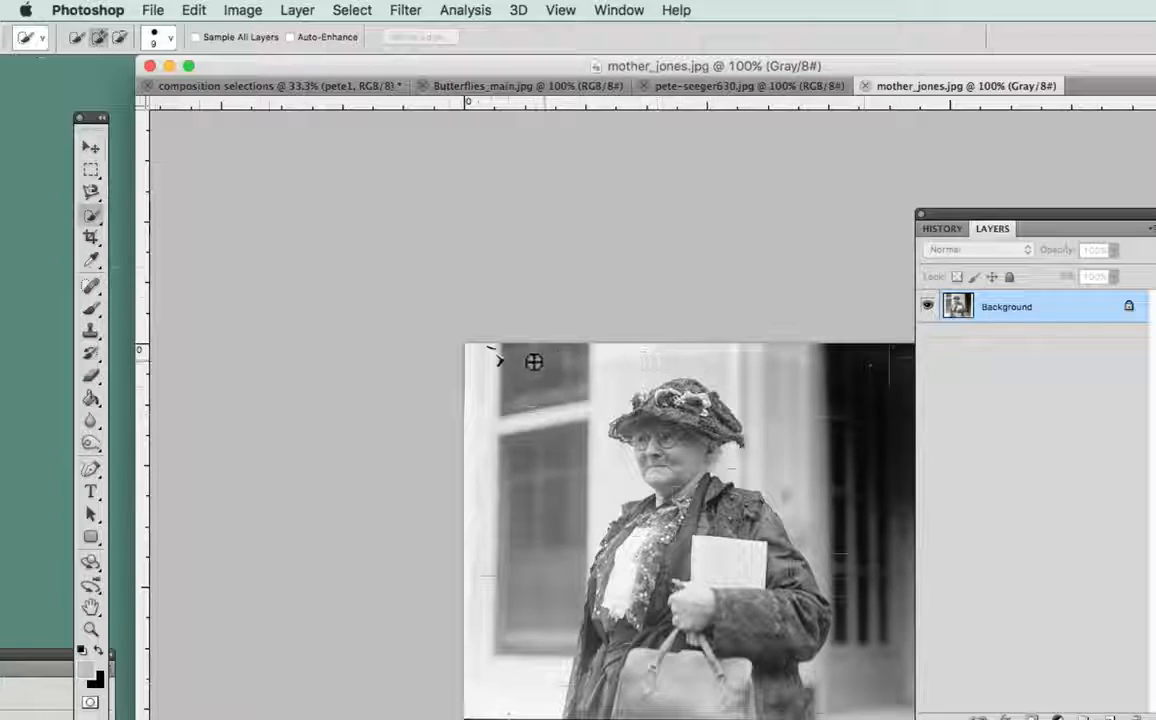
{"action": "mouse_move", "coordinate": [589, 358]}
{"action": "left_mouse_down"}
{"action": "mouse_move", "coordinate": [555, 379]}
{"action": "mouse_move", "coordinate": [477, 393]}
{"action": "left_mouse_up"}
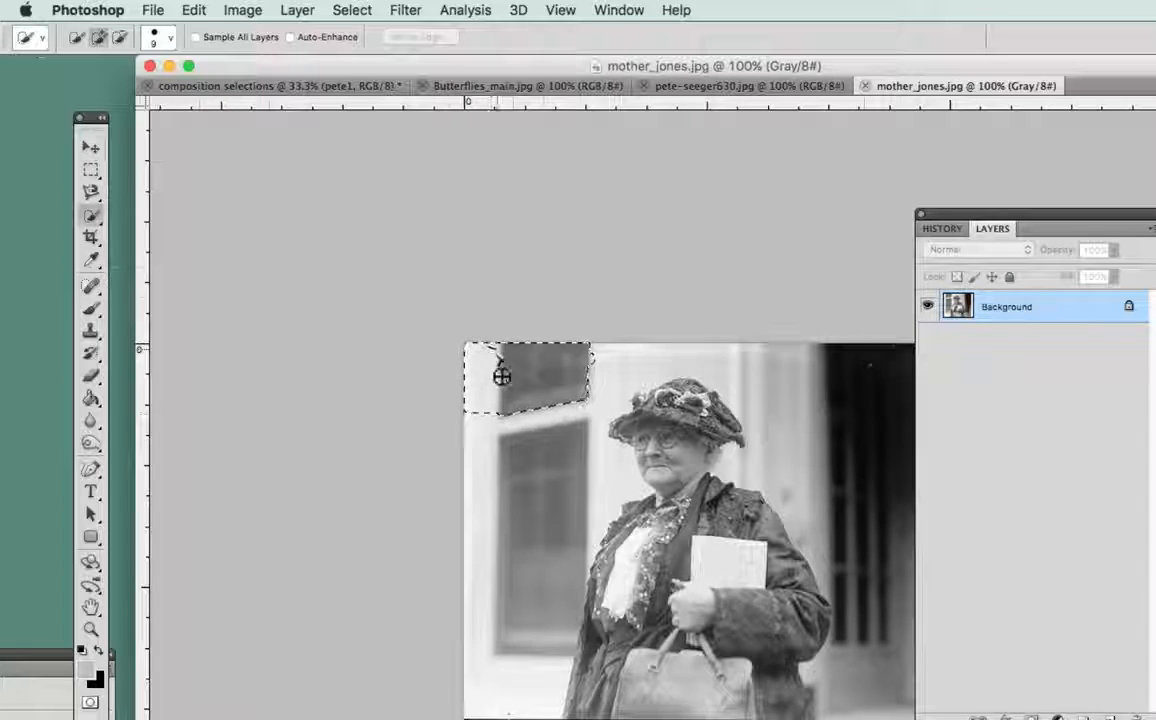
{"action": "left_click_drag", "start_coordinate": [499, 473], "coordinate": [514, 630]}
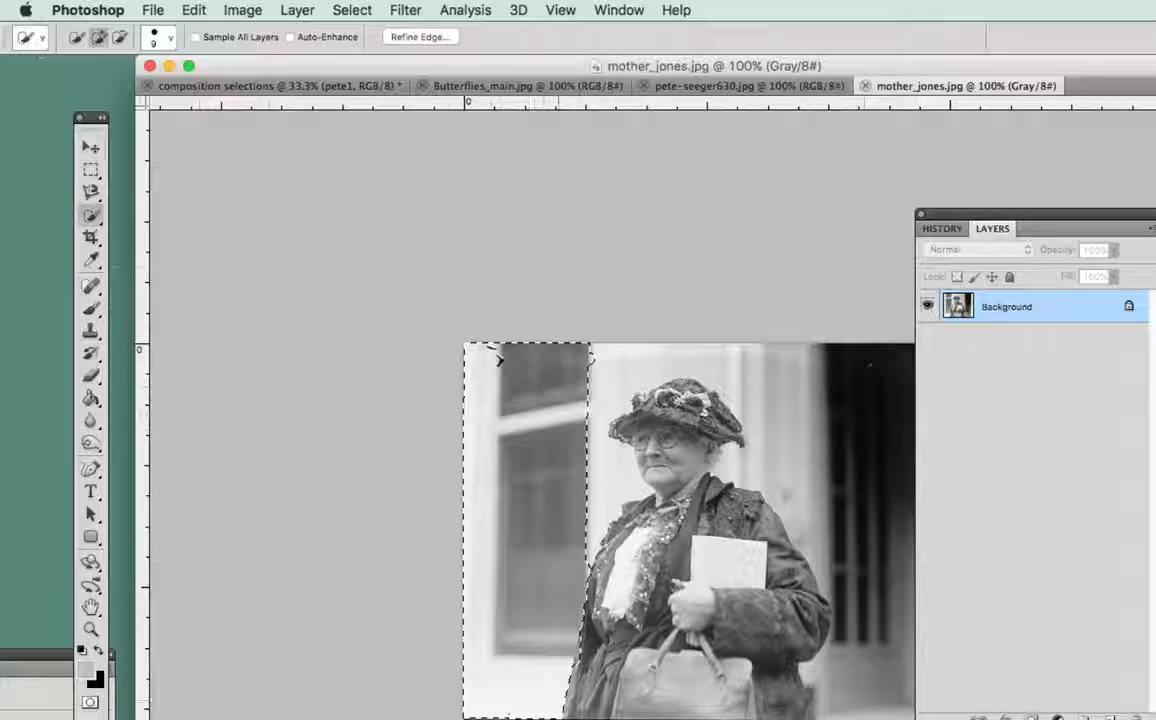
{"action": "mouse_move", "coordinate": [594, 464]}
{"action": "left_mouse_down"}
{"action": "mouse_move", "coordinate": [609, 314]}
{"action": "mouse_move", "coordinate": [763, 308]}
{"action": "mouse_move", "coordinate": [729, 368]}
{"action": "mouse_move", "coordinate": [859, 384]}
{"action": "mouse_move", "coordinate": [757, 363]}
{"action": "mouse_move", "coordinate": [838, 460]}
{"action": "mouse_move", "coordinate": [862, 415]}
{"action": "mouse_move", "coordinate": [819, 467]}
{"action": "mouse_move", "coordinate": [805, 515]}
{"action": "mouse_move", "coordinate": [844, 669]}
{"action": "left_mouse_up"}
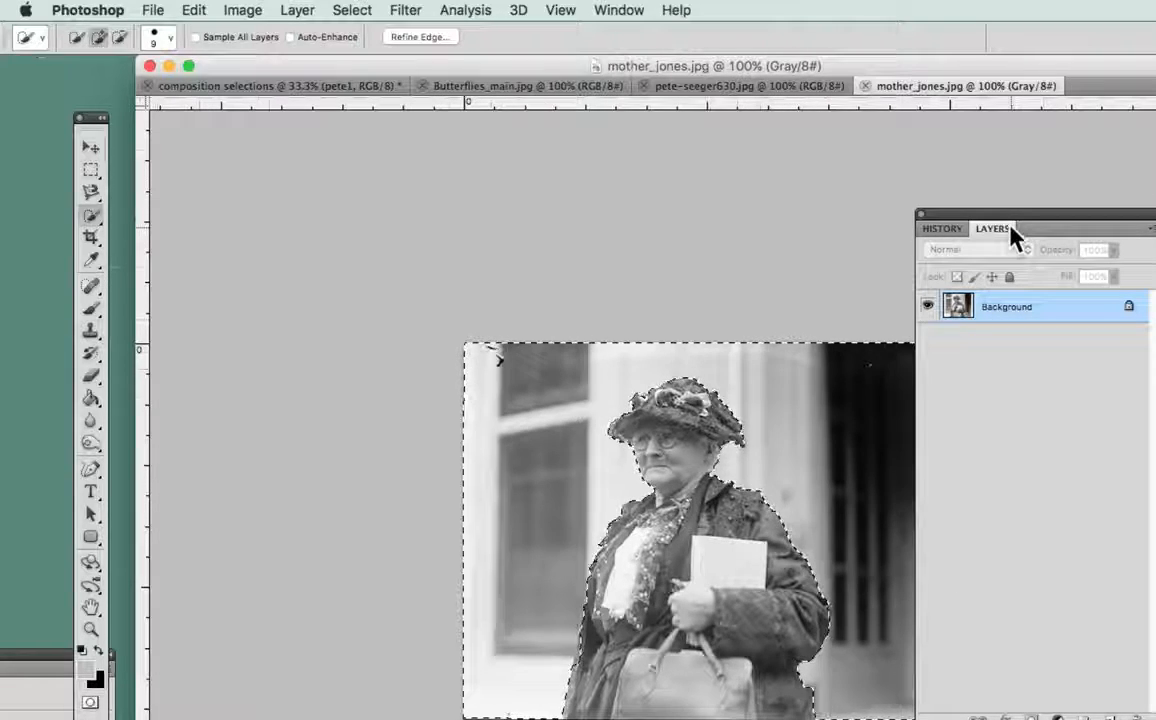
{"action": "left_click_drag", "start_coordinate": [1011, 218], "coordinate": [1150, 190]}
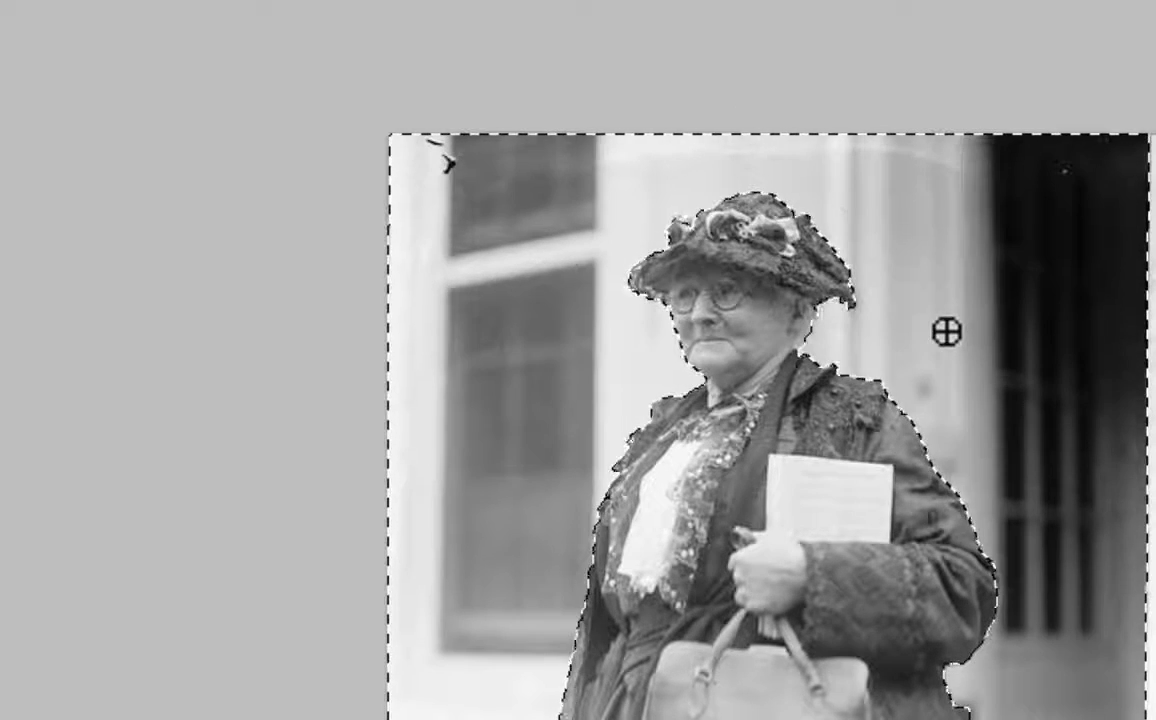
{"action": "scroll", "coordinate": [820, 295], "scroll_direction": "up", "scroll_amount": 3}
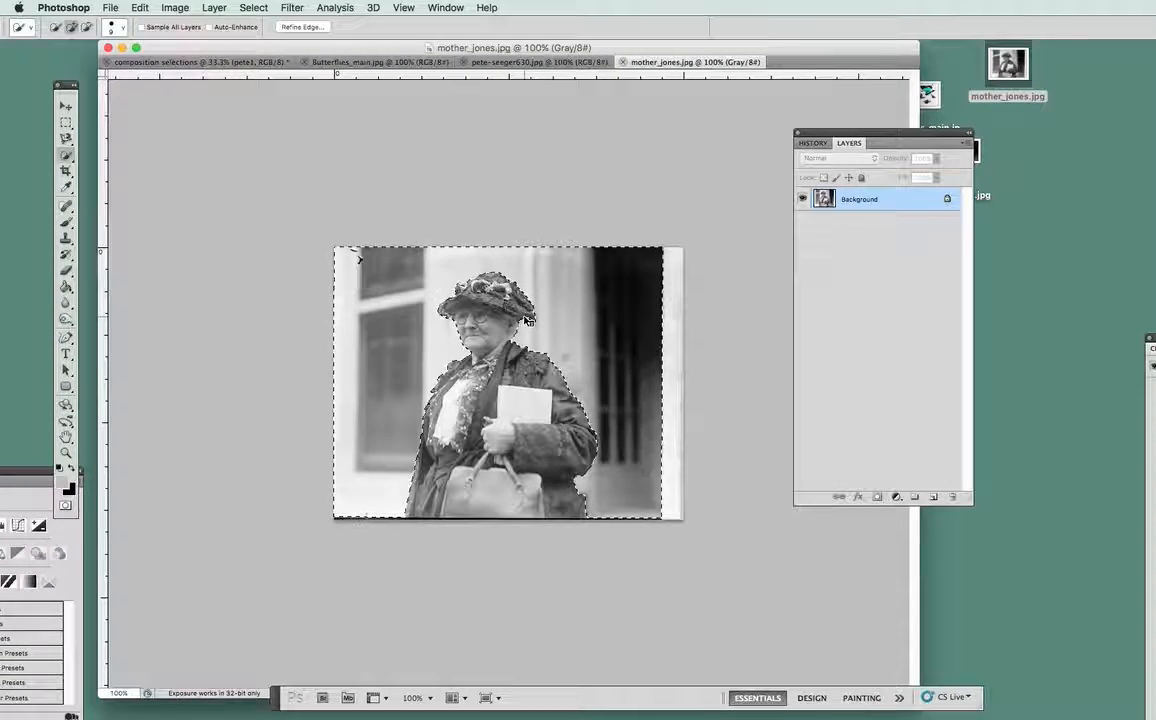
Step: Copy the selected background from mother_jones.jpg and paste it into the composition selections document as a new layer
{"action": "left_click", "coordinate": [140, 7]}
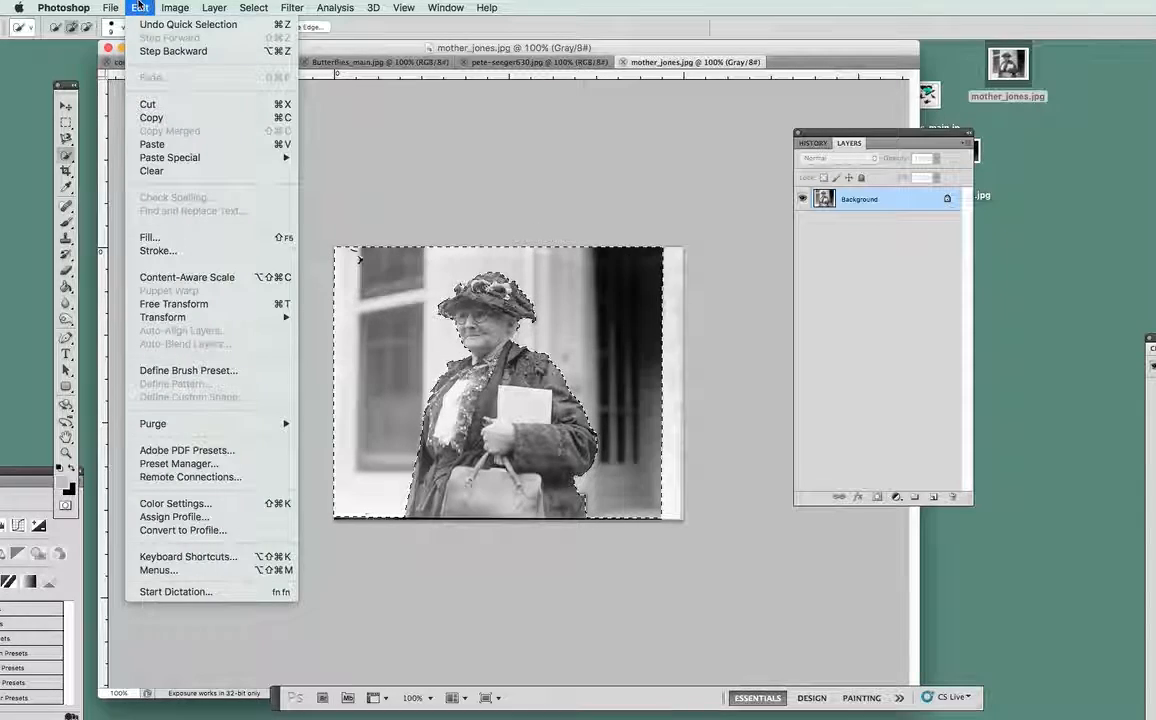
{"action": "left_click", "coordinate": [145, 119]}
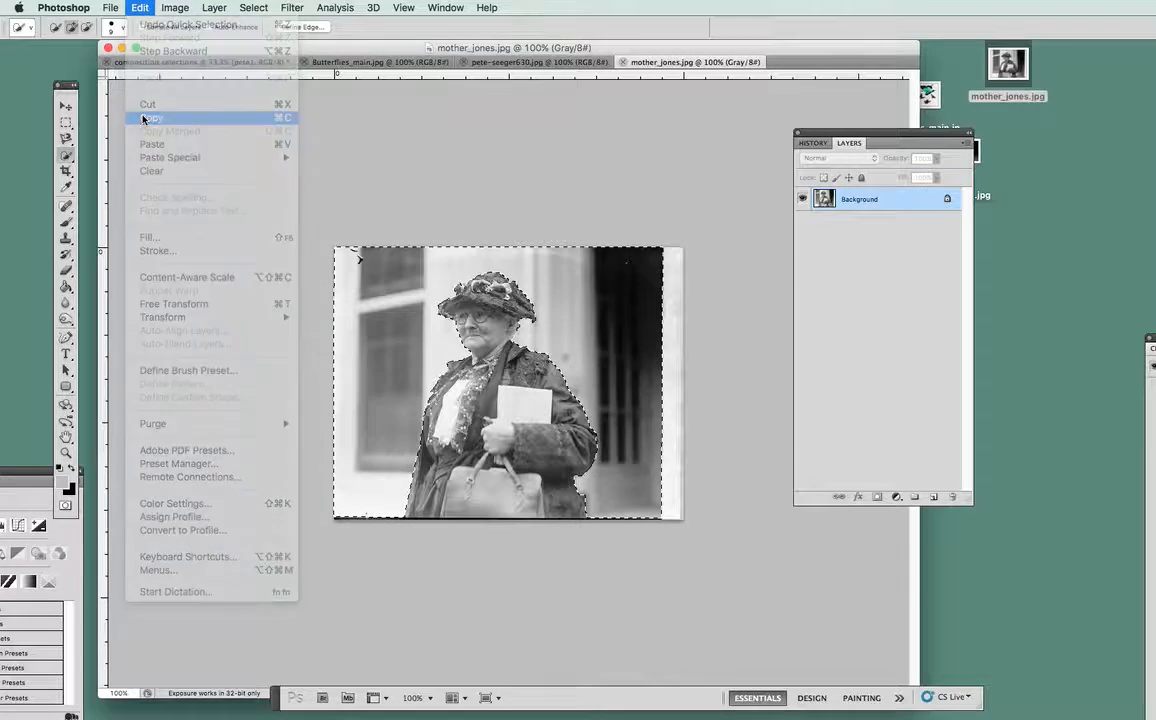
{"action": "left_click", "coordinate": [197, 63]}
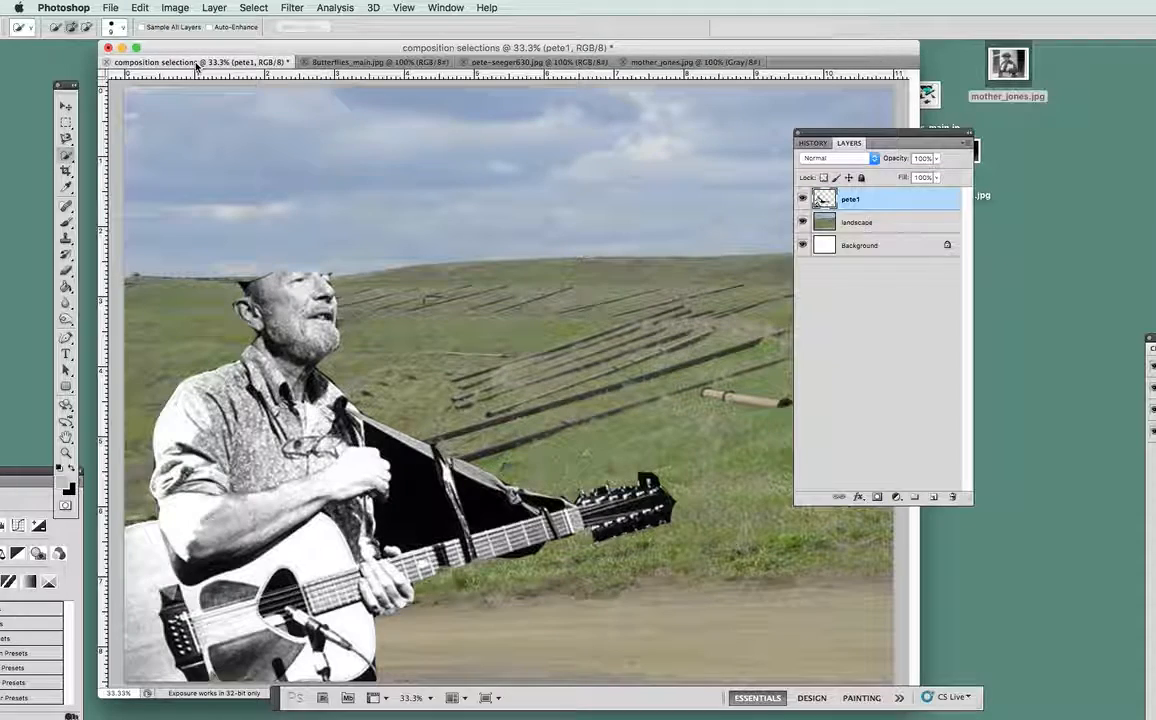
{"action": "left_click", "coordinate": [140, 7]}
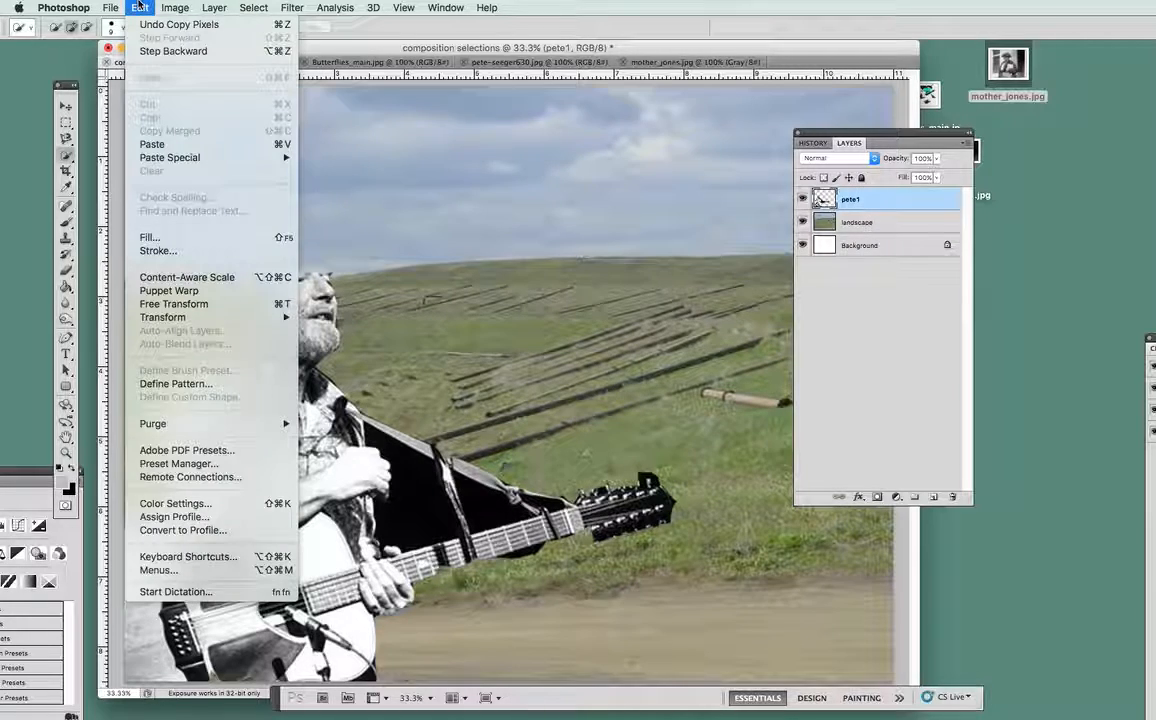
{"action": "left_click", "coordinate": [152, 144]}
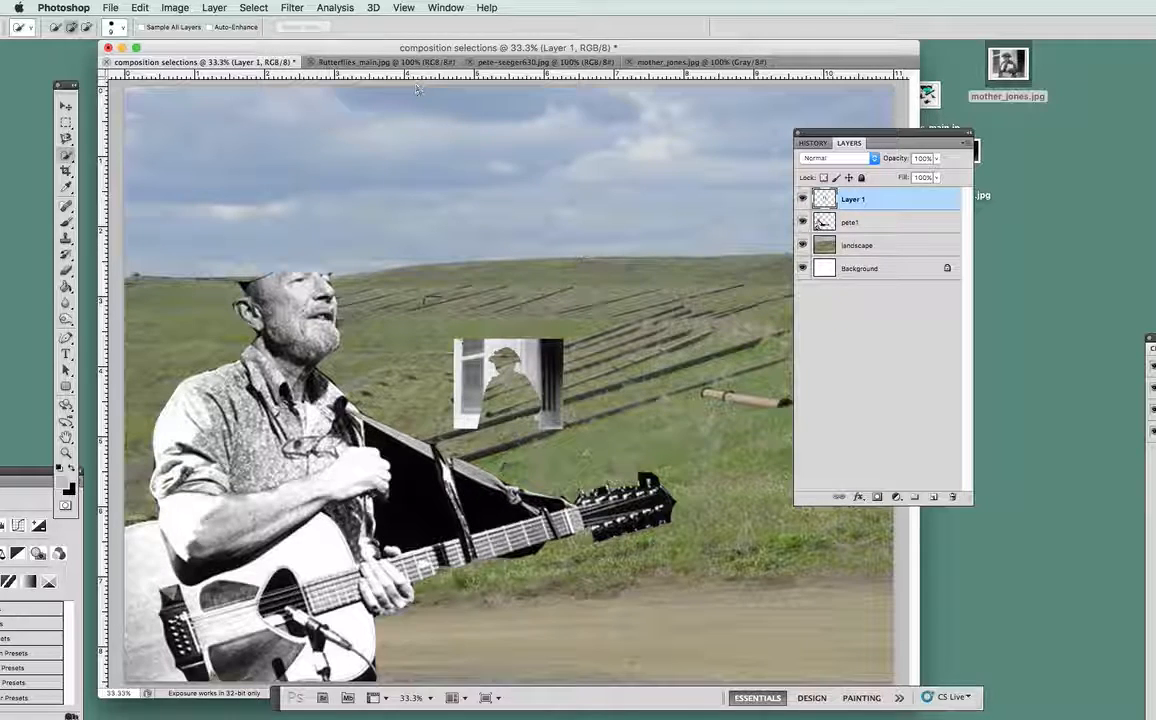
Step: Invert the selection in mother_jones.jpg so that it covers the woman instead of the background
{"action": "left_click", "coordinate": [692, 62]}
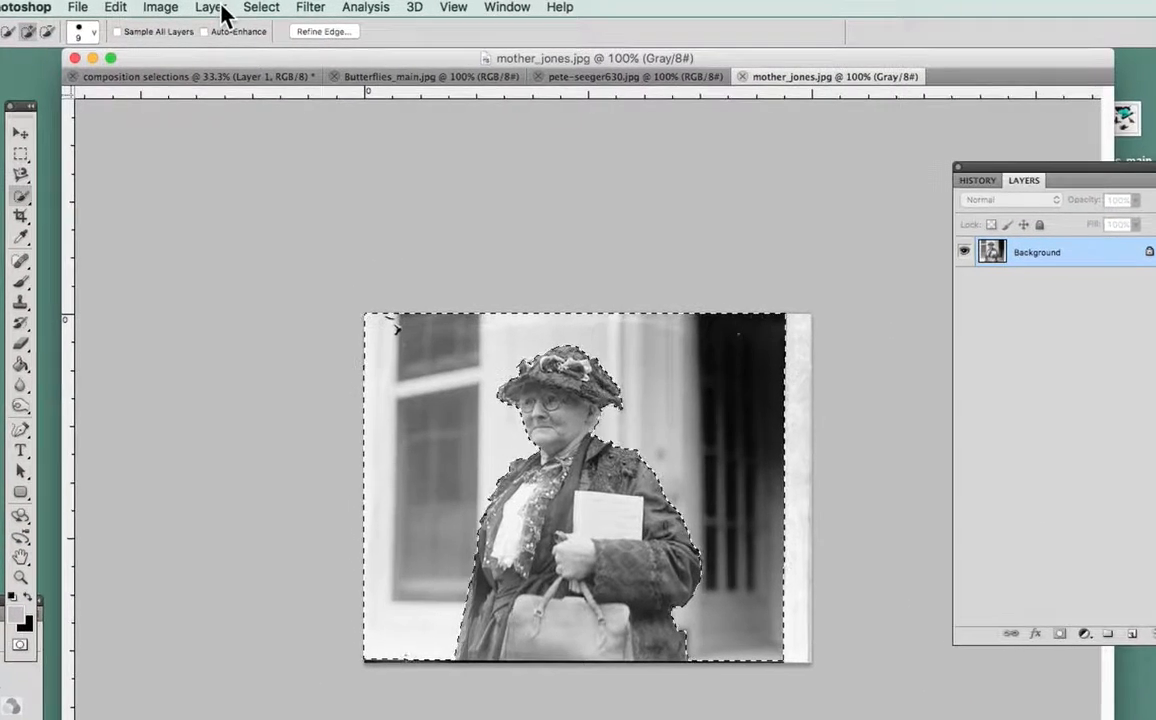
{"action": "left_click", "coordinate": [222, 10]}
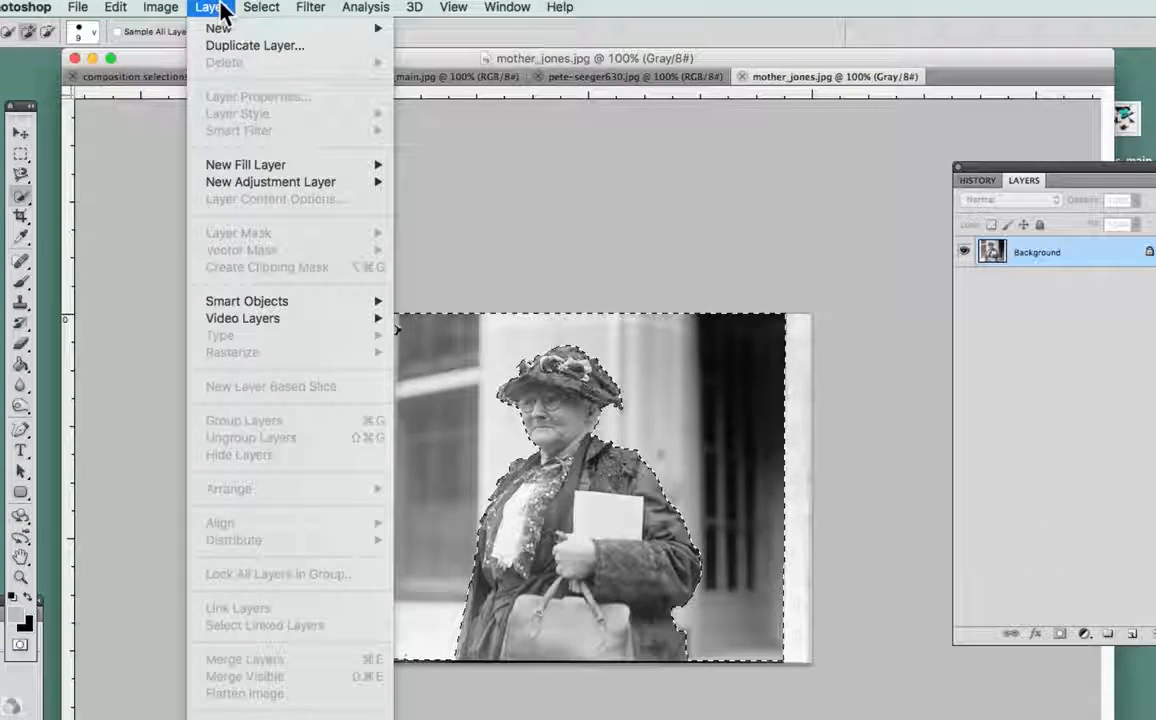
{"action": "left_click", "coordinate": [222, 10]}
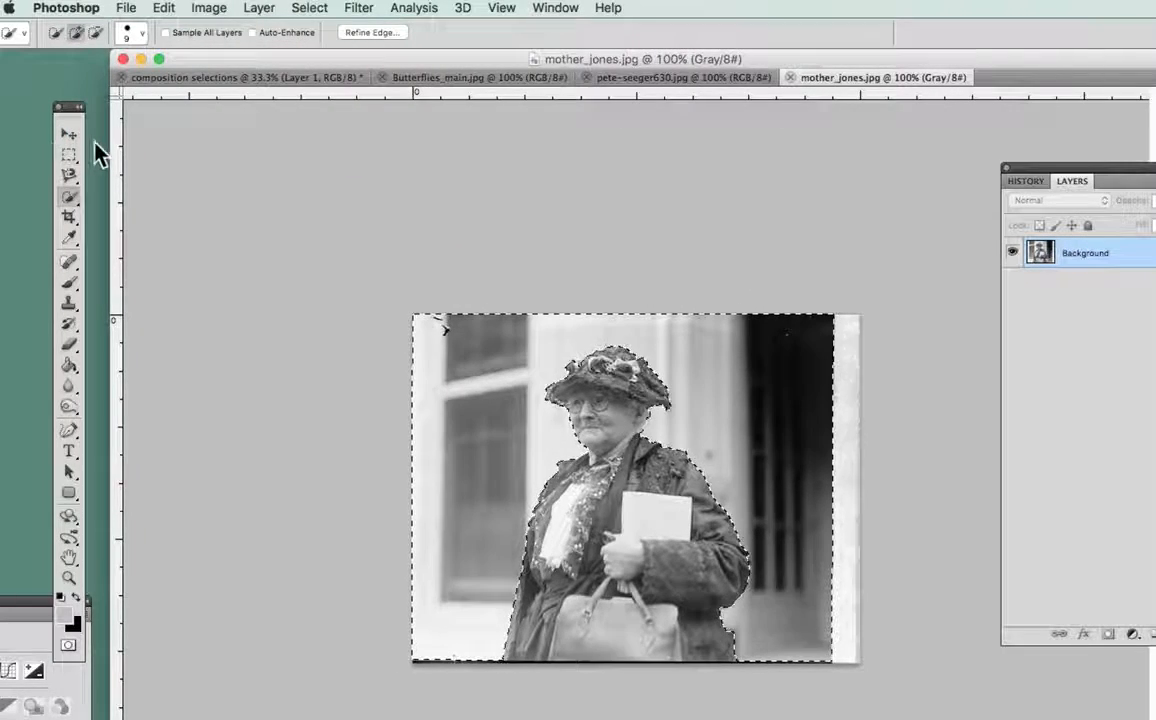
{"action": "left_click", "coordinate": [21, 136]}
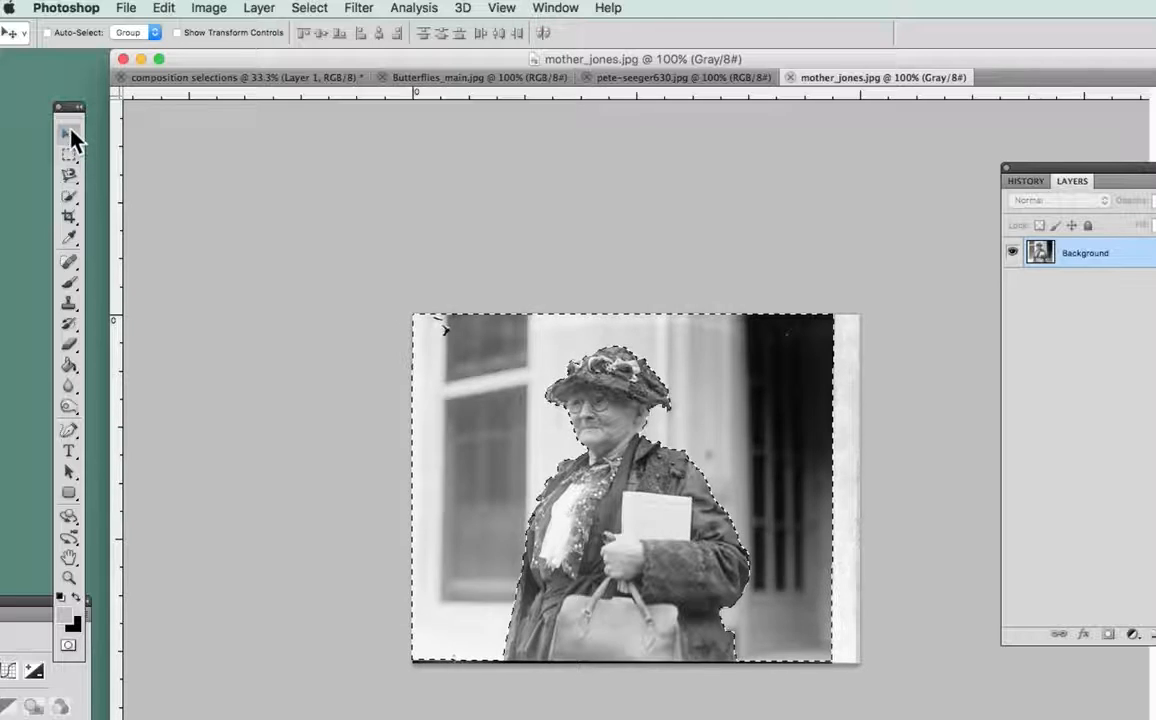
{"action": "left_click", "coordinate": [255, 9]}
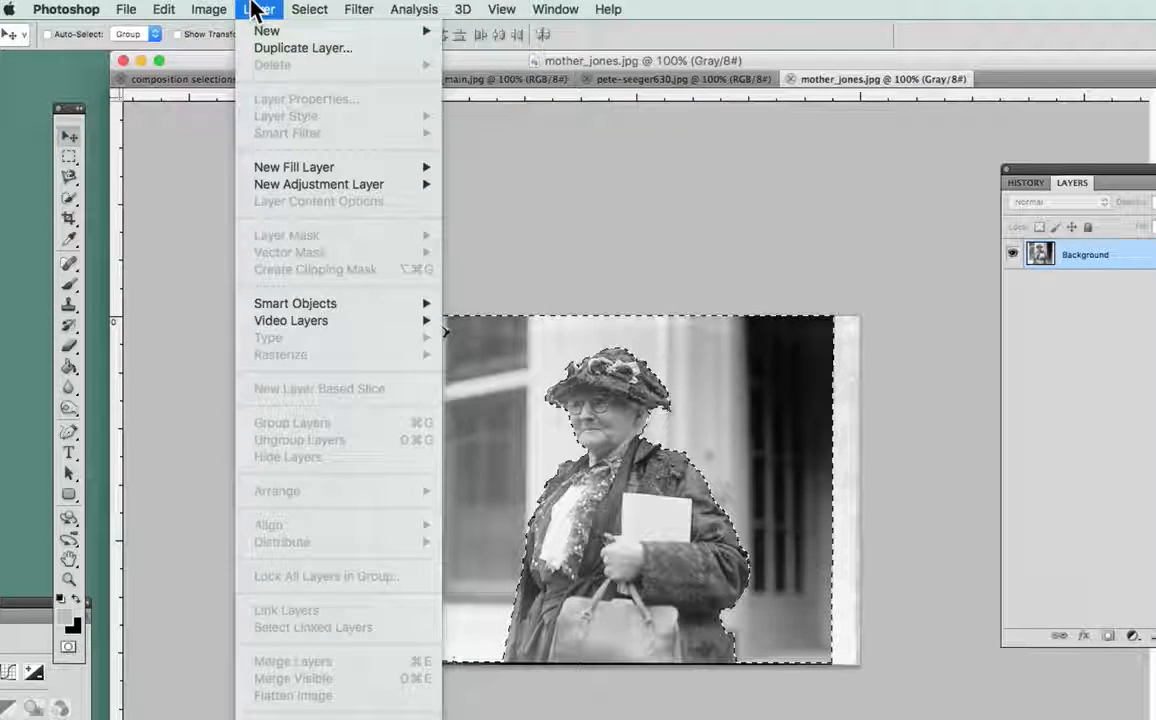
{"action": "mouse_move", "coordinate": [210, 8]}
{"action": "mouse_move", "coordinate": [307, 9]}
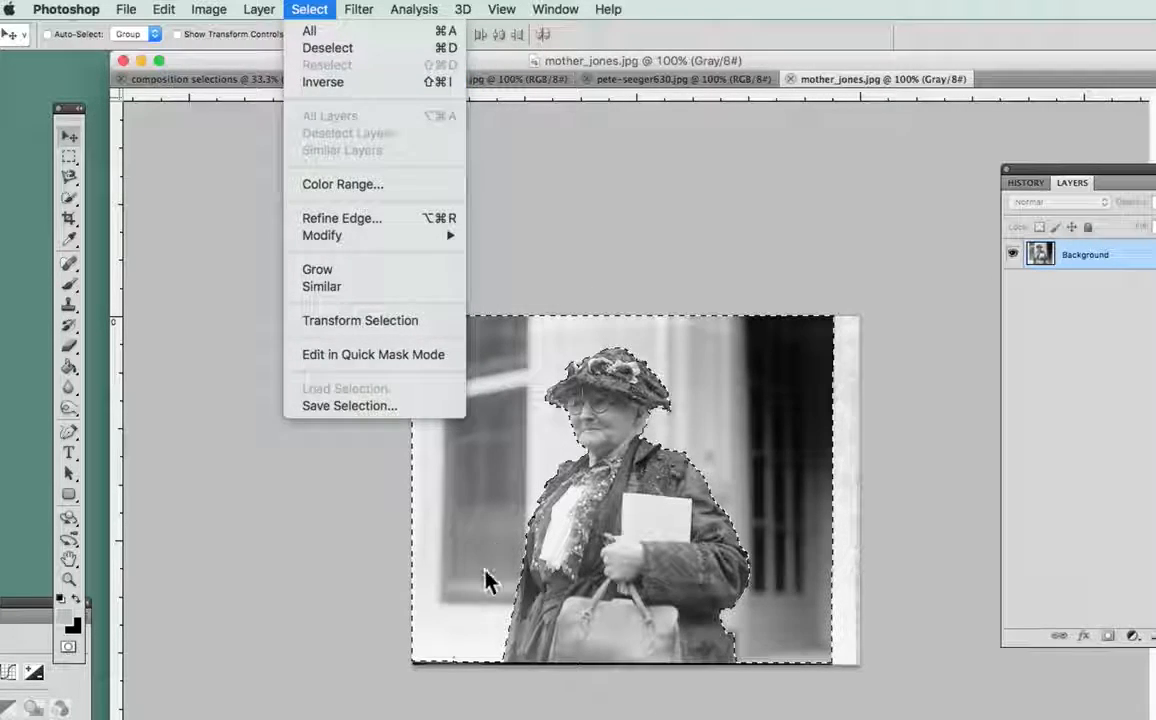
{"action": "left_click", "coordinate": [326, 82]}
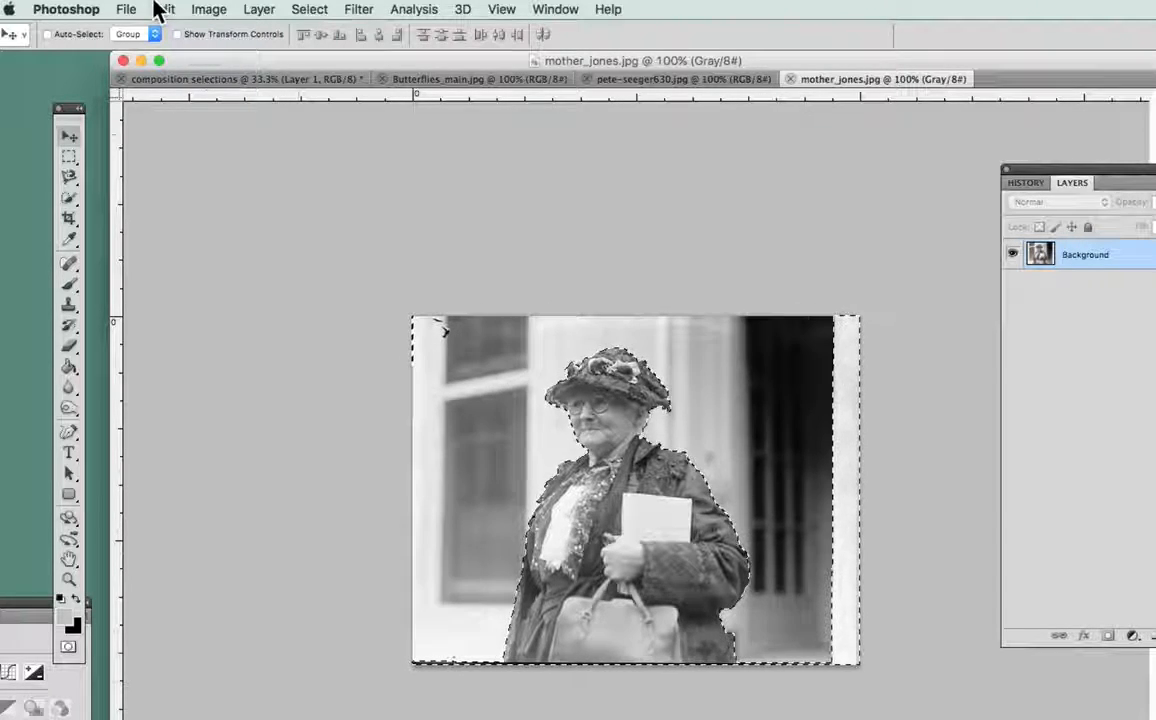
Step: Copy the inverted selection into the composition selections document as a new layer and place the woman in the sky above the horizon
{"action": "left_click", "coordinate": [175, 79]}
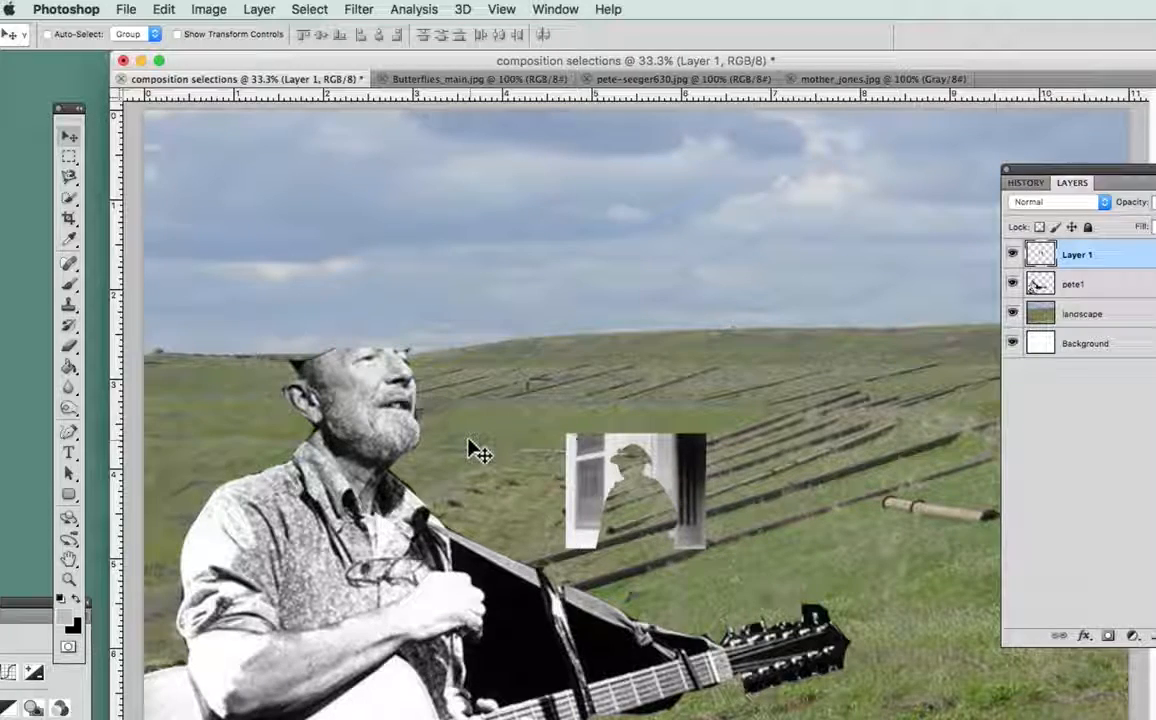
{"action": "key", "text": "super+v"}
{"action": "left_click_drag", "start_coordinate": [630, 484], "coordinate": [716, 310]}
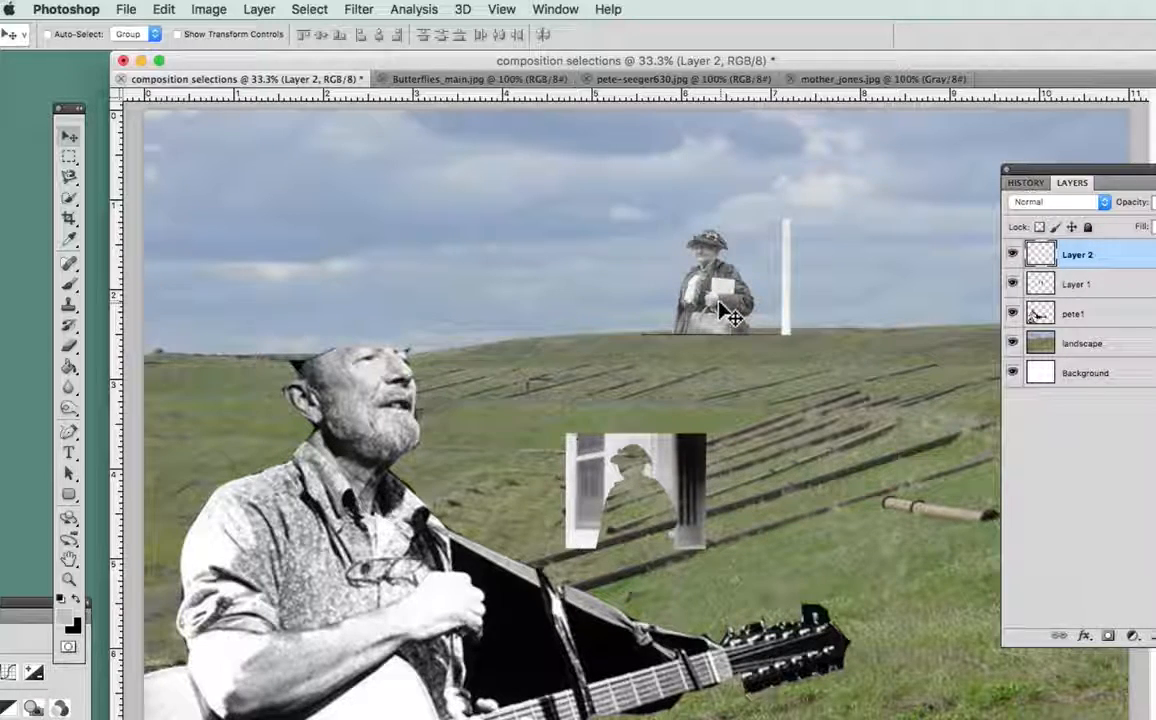
Step: Enlarge the pasted woman proportionally to about 167% and move her above the singer's head
{"action": "key", "text": "super+t"}
{"action": "left_click_drag", "start_coordinate": [792, 218], "coordinate": [900, 134]}
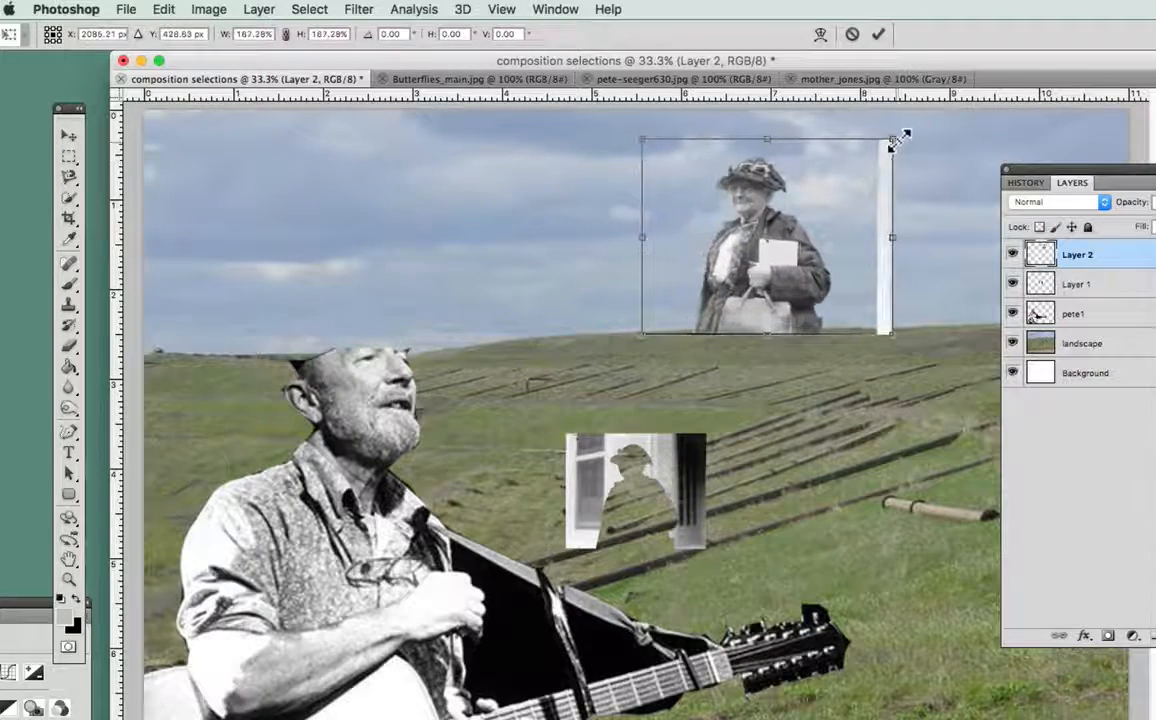
{"action": "key", "text": "Return"}
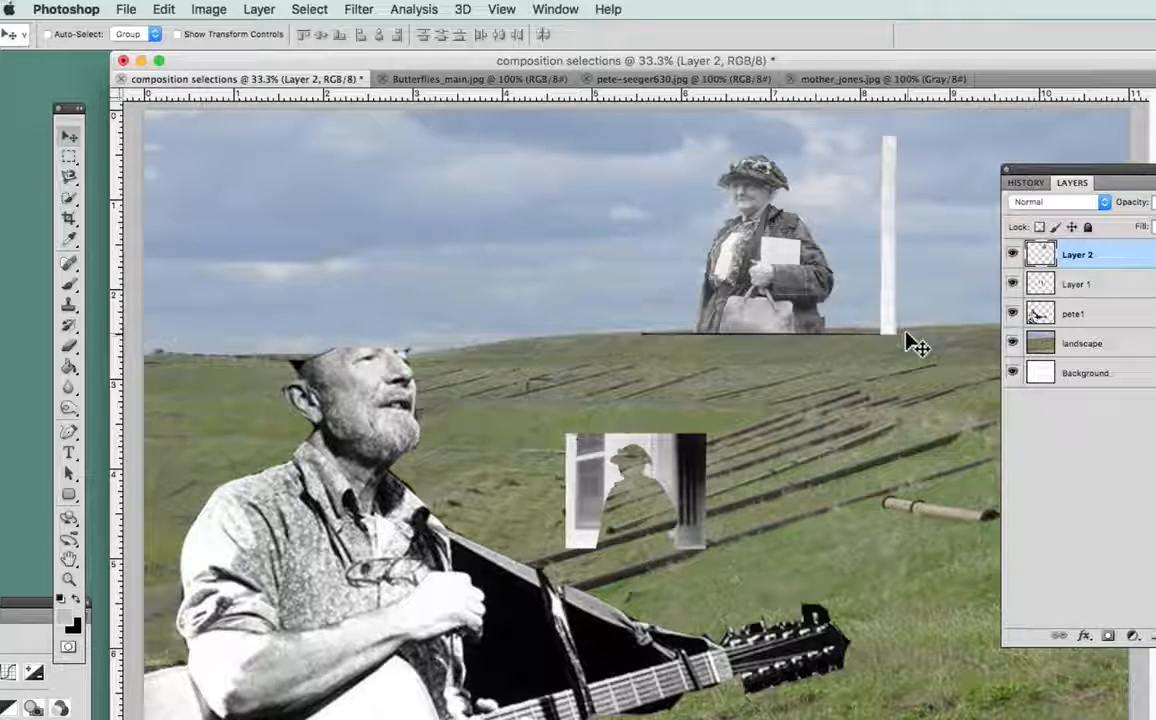
{"action": "left_click_drag", "start_coordinate": [795, 276], "coordinate": [358, 288]}
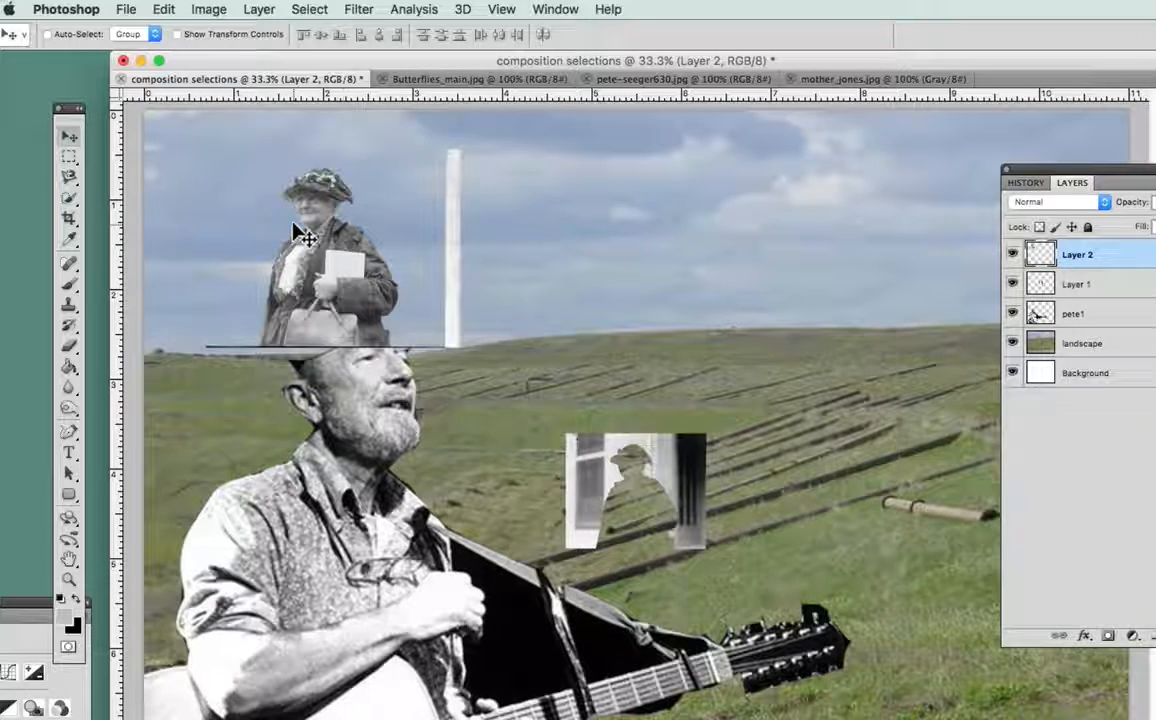
Step: Free-transform the woman's layer to mirror her horizontally at about 103% width, and reposition her above the singer's head
{"action": "key", "text": "ctrl+t"}
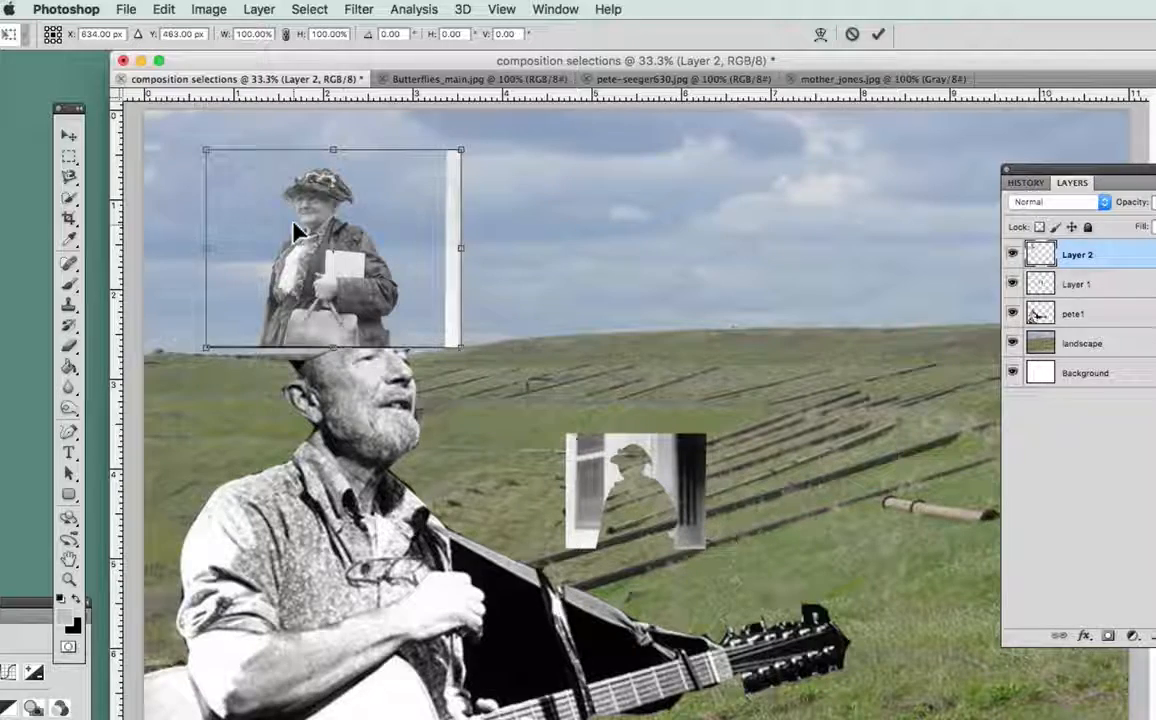
{"action": "left_click", "coordinate": [206, 9]}
{"action": "mouse_move", "coordinate": [253, 9]}
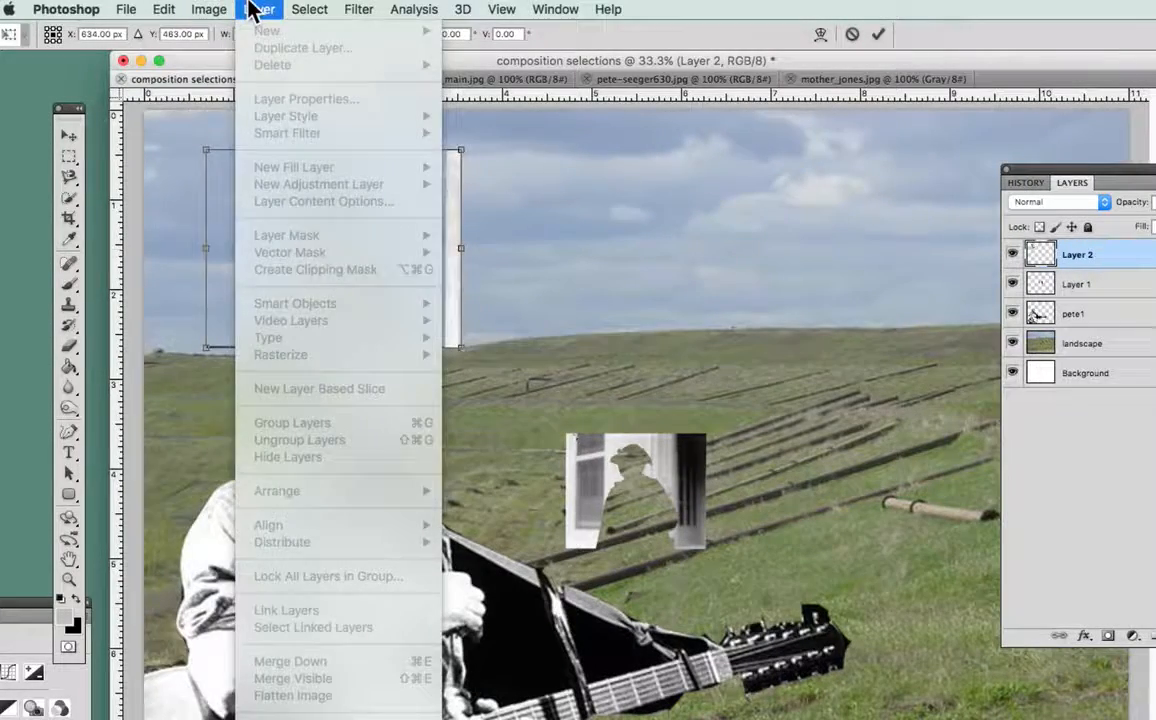
{"action": "mouse_move", "coordinate": [216, 10]}
{"action": "mouse_move", "coordinate": [166, 9]}
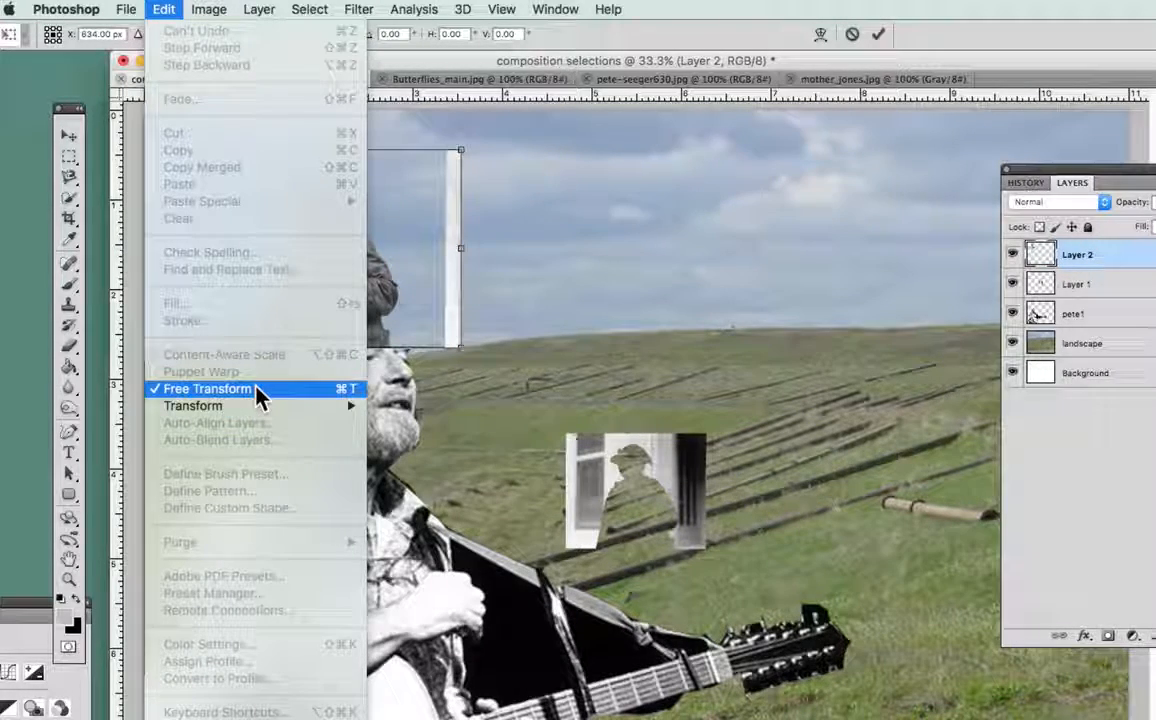
{"action": "left_click", "coordinate": [548, 260]}
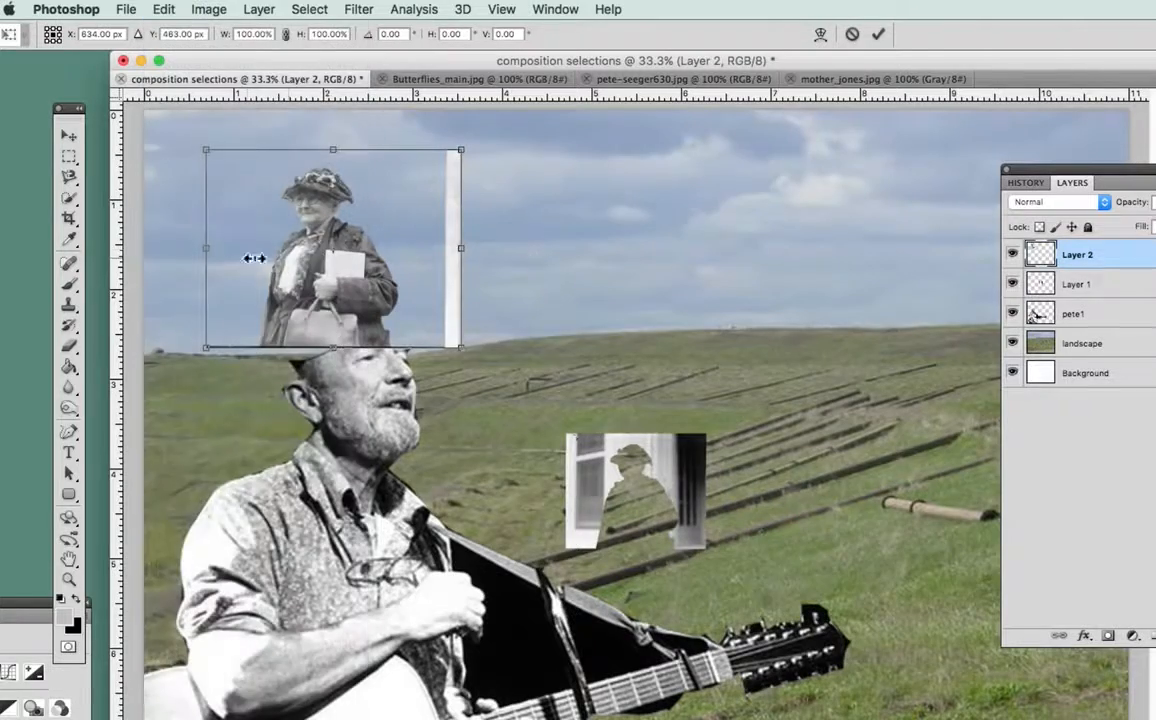
{"action": "left_click_drag", "start_coordinate": [208, 248], "coordinate": [726, 244]}
{"action": "left_click_drag", "start_coordinate": [612, 262], "coordinate": [348, 262]}
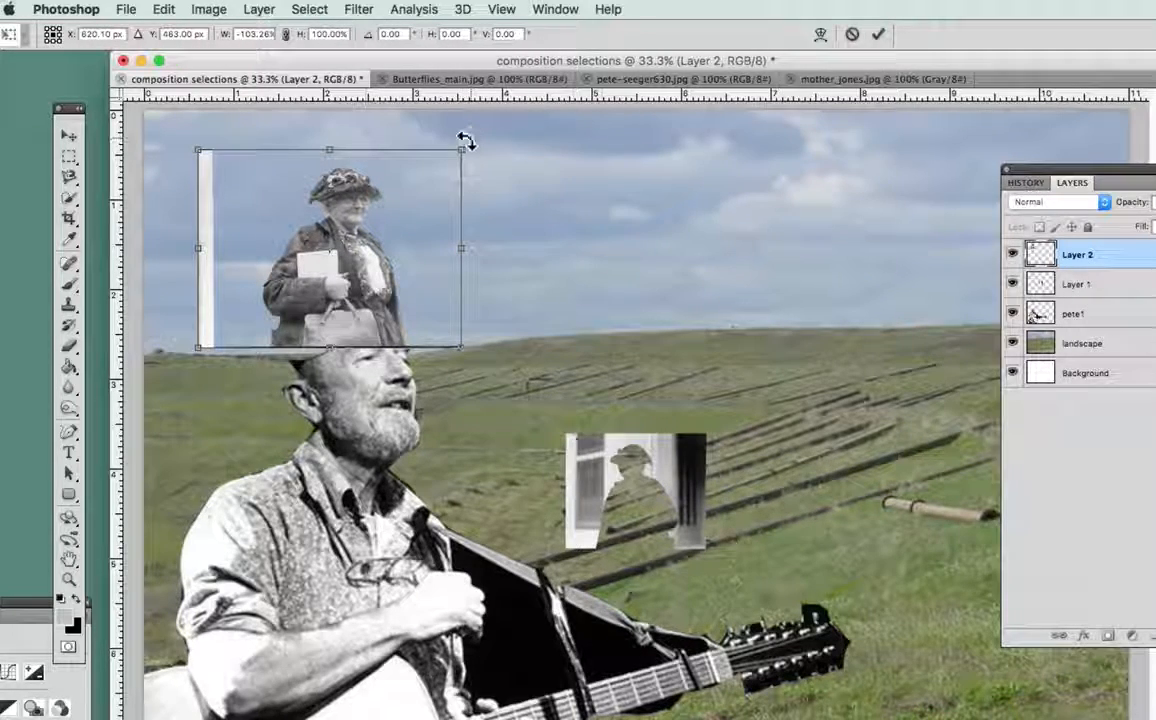
Step: Rotate the woman about 10° counterclockwise, nudge her onto the top of the singer's head, and apply the transform
{"action": "left_click_drag", "start_coordinate": [467, 131], "coordinate": [459, 114]}
{"action": "left_click_drag", "start_coordinate": [349, 250], "coordinate": [351, 245]}
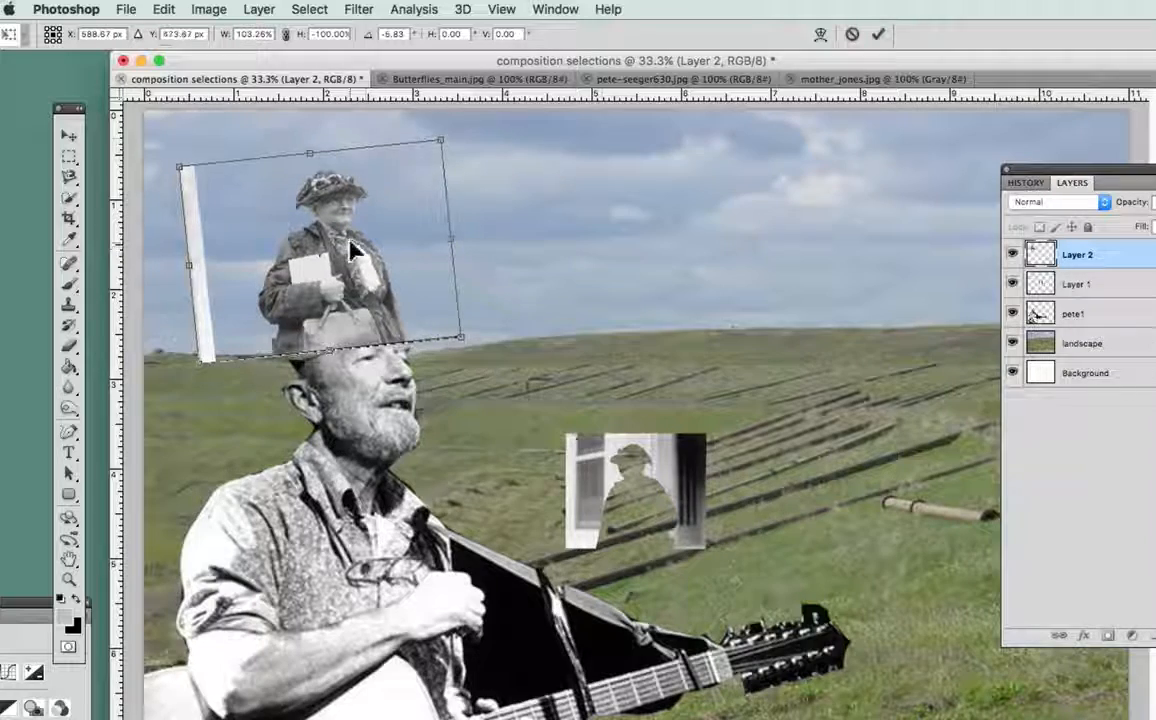
{"action": "left_click_drag", "start_coordinate": [443, 133], "coordinate": [436, 118]}
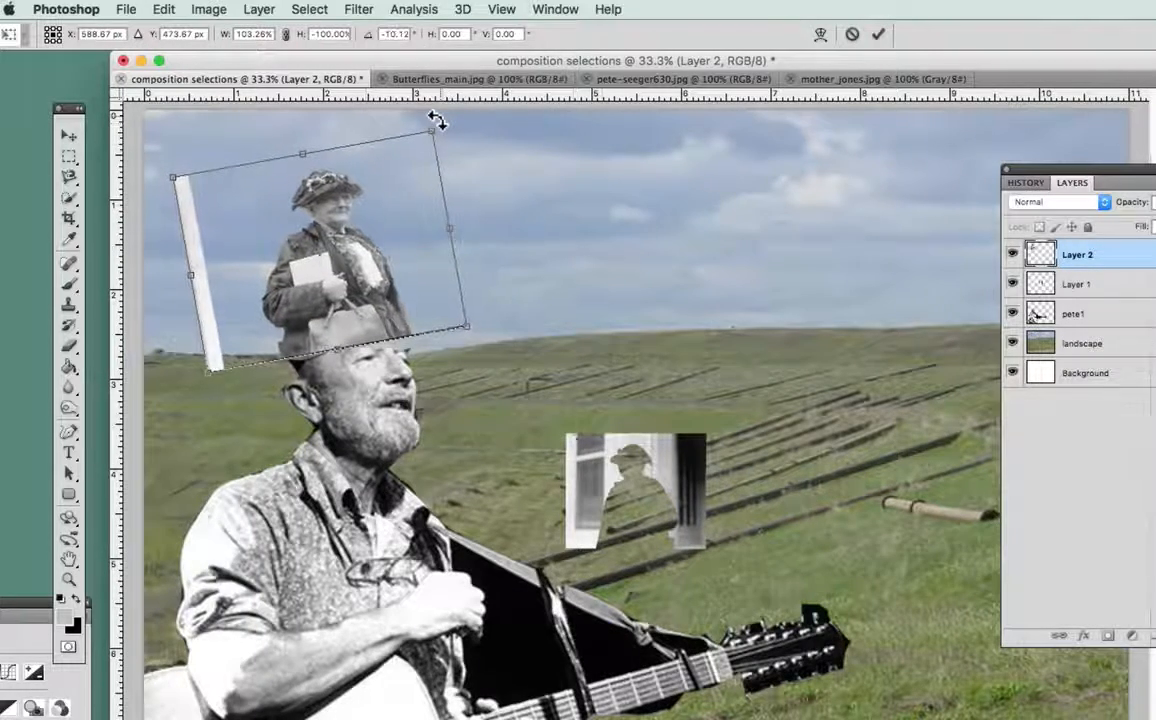
{"action": "left_click_drag", "start_coordinate": [285, 258], "coordinate": [278, 263]}
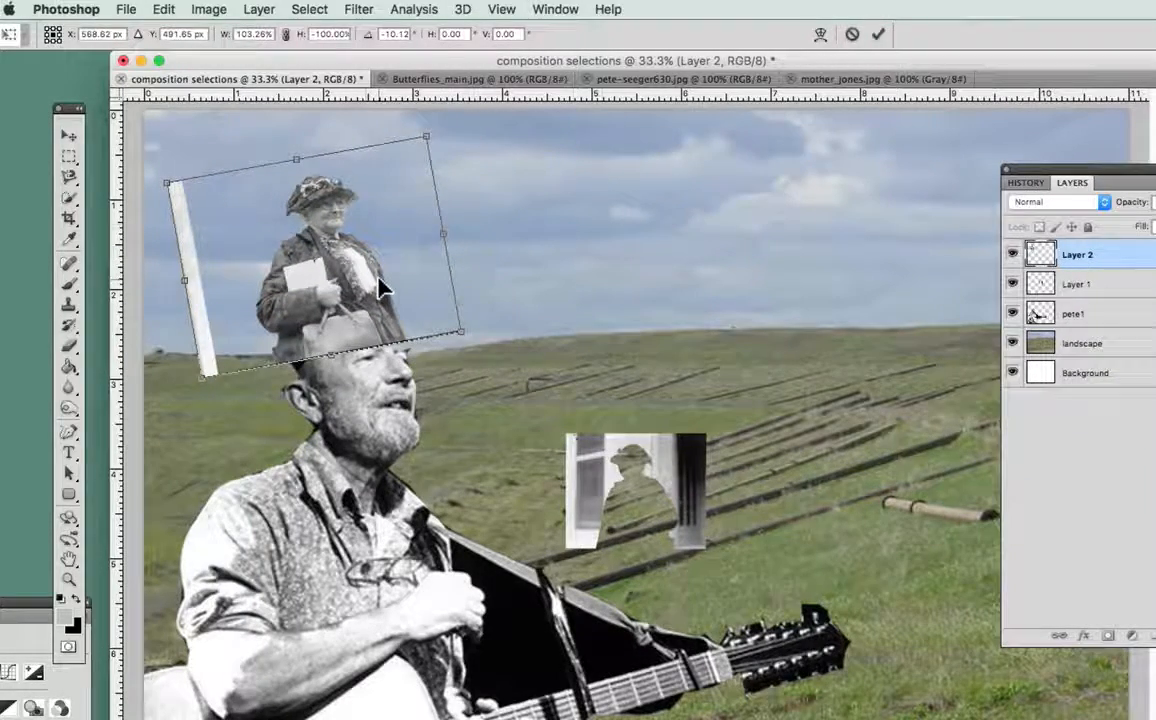
{"action": "key", "text": "Return"}
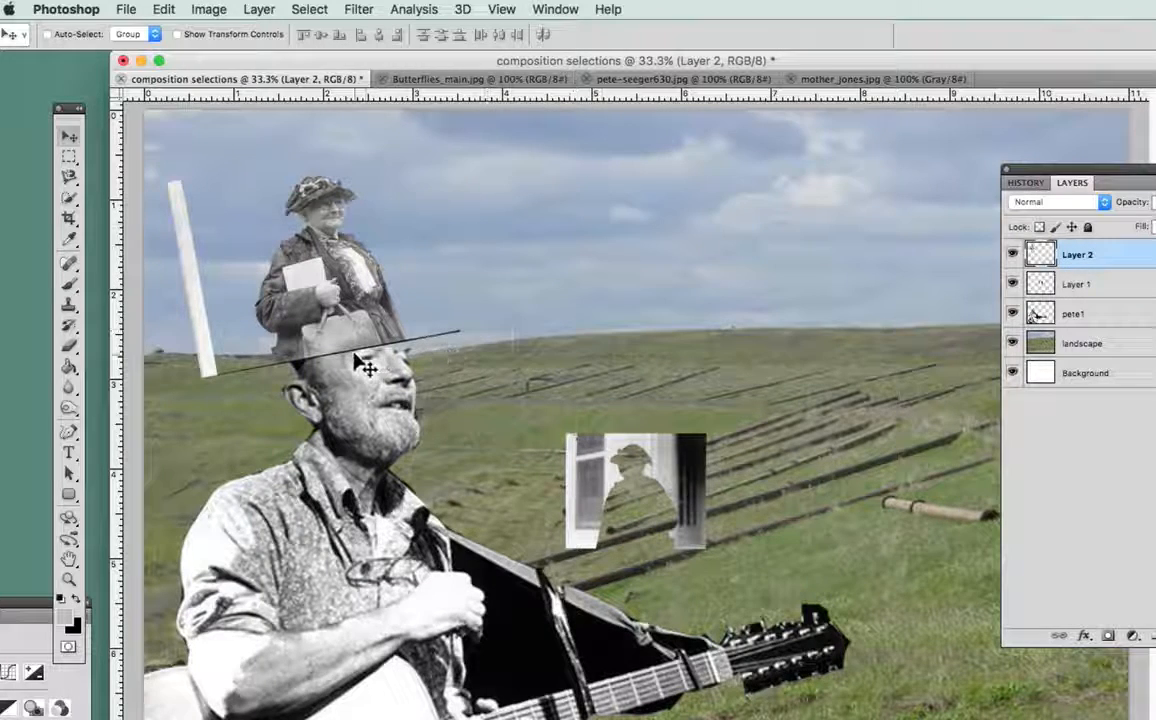
Step: Nudge the woman slightly to the right on the singer's head and rename her layer as mother
{"action": "left_click_drag", "start_coordinate": [304, 253], "coordinate": [316, 253]}
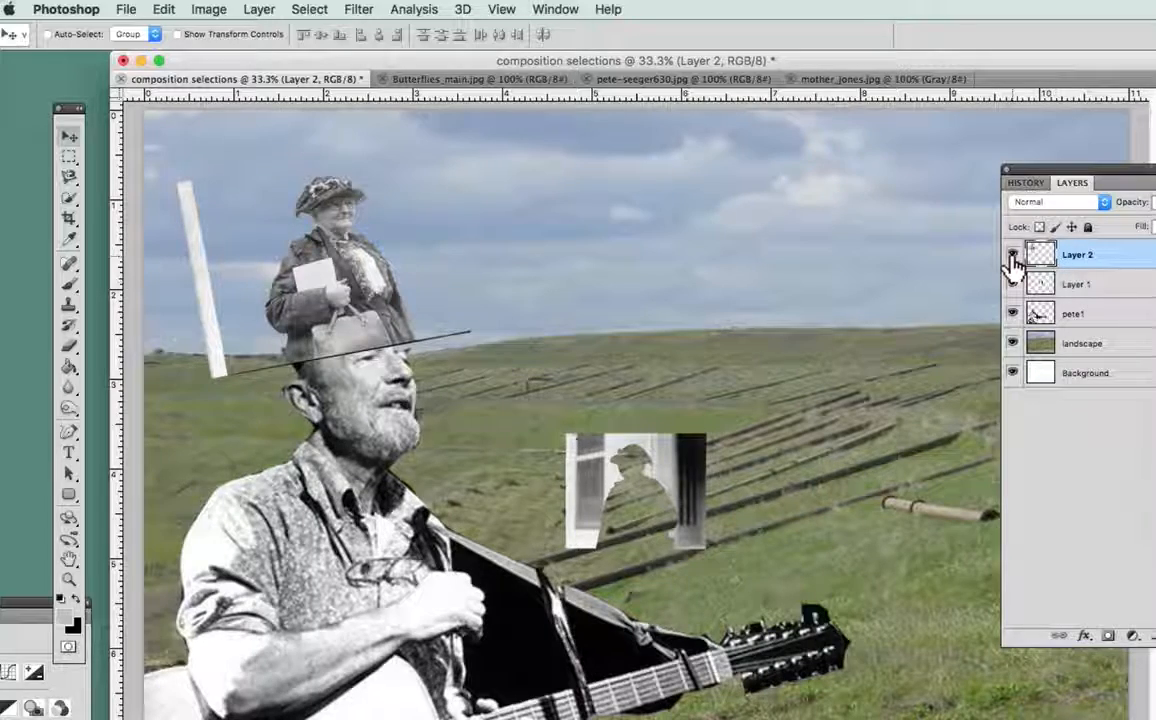
{"action": "left_click_drag", "start_coordinate": [1120, 165], "coordinate": [676, 175]}
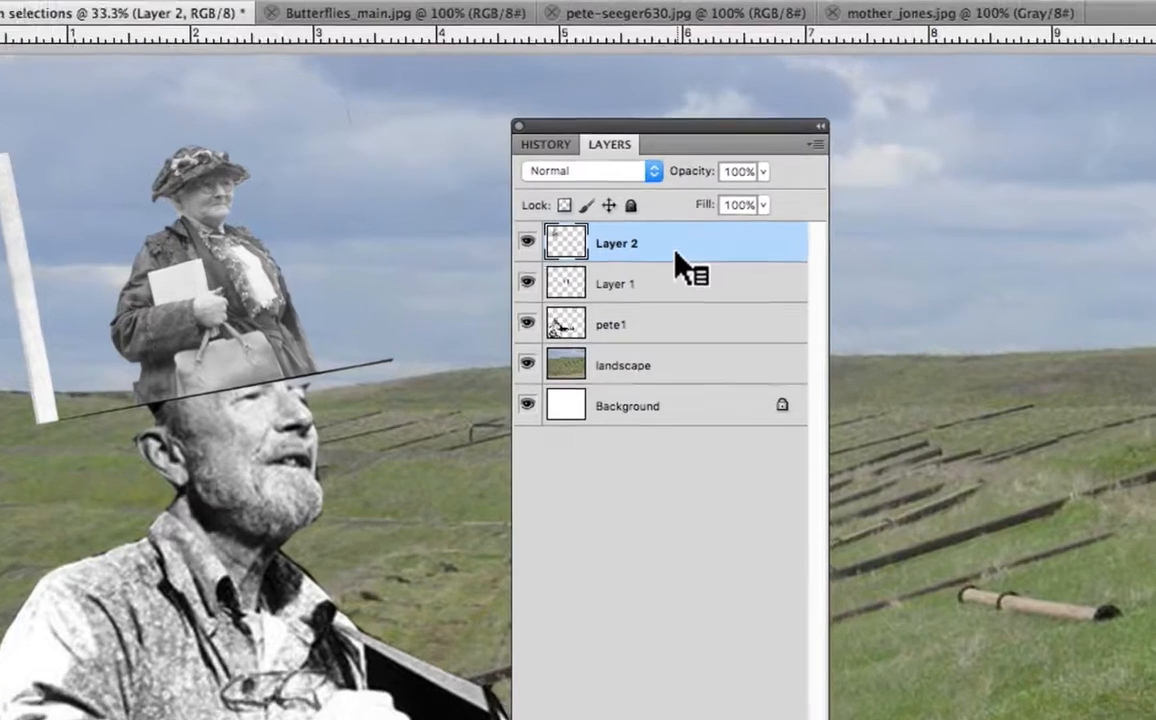
{"action": "left_click", "coordinate": [527, 242]}
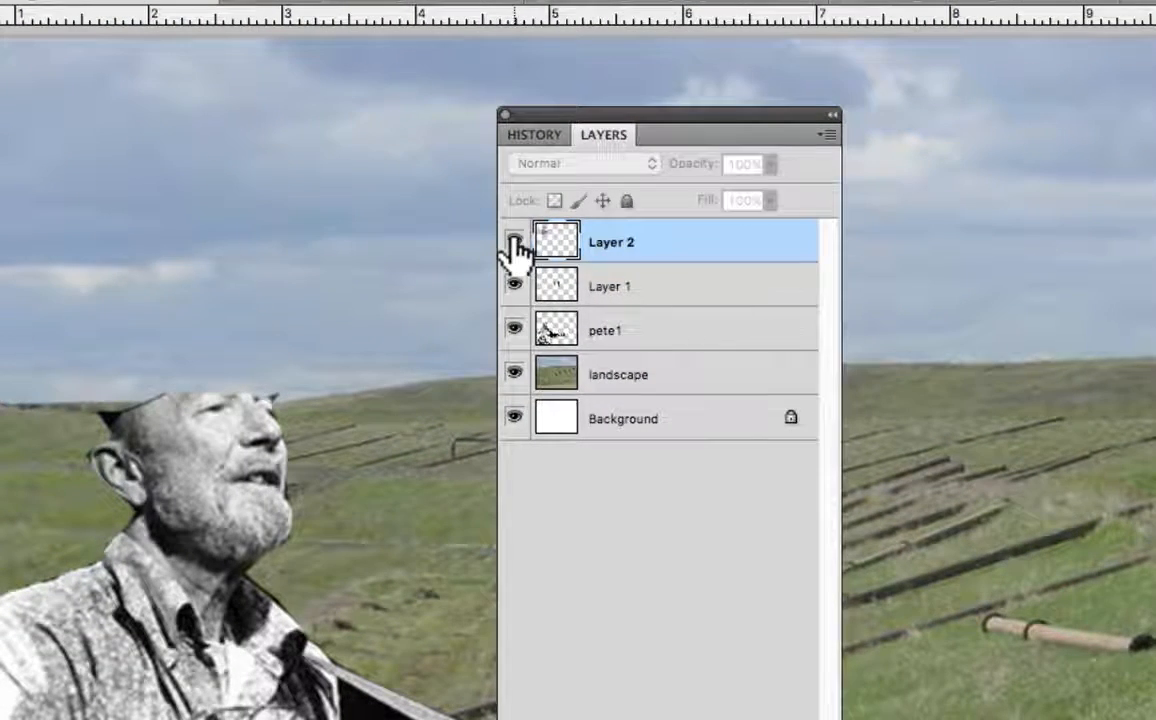
{"action": "left_click", "coordinate": [514, 244]}
{"action": "double_click", "coordinate": [612, 241]}
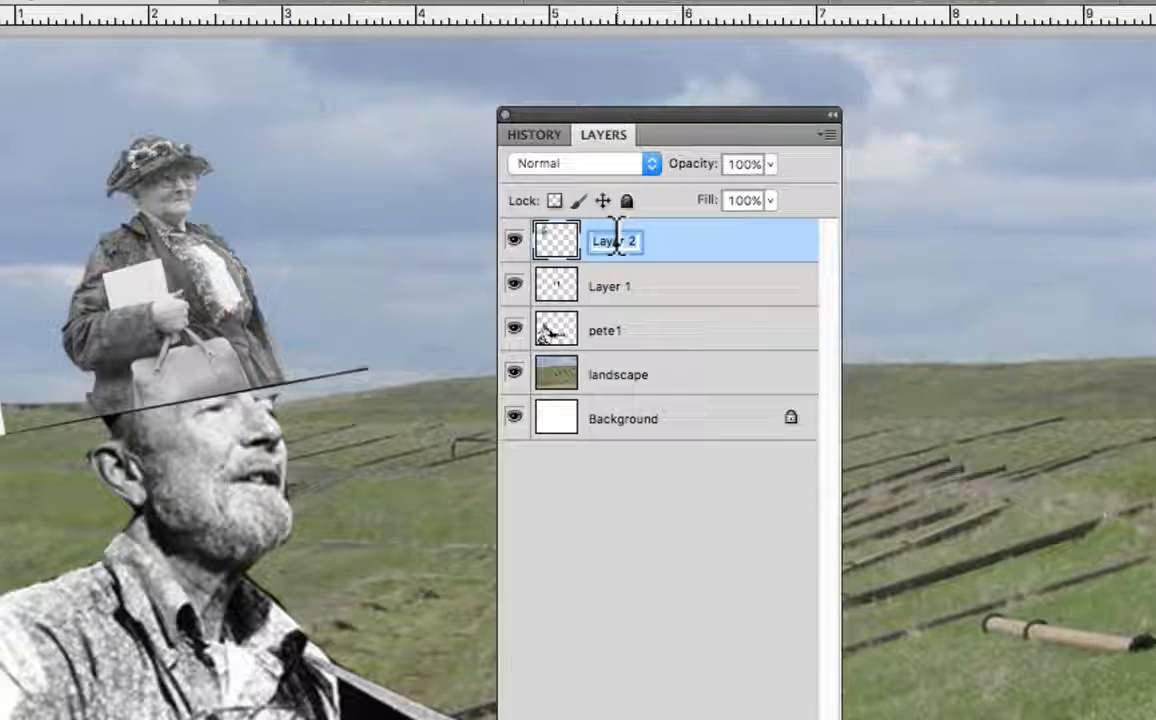
{"action": "type", "text": "mc"}
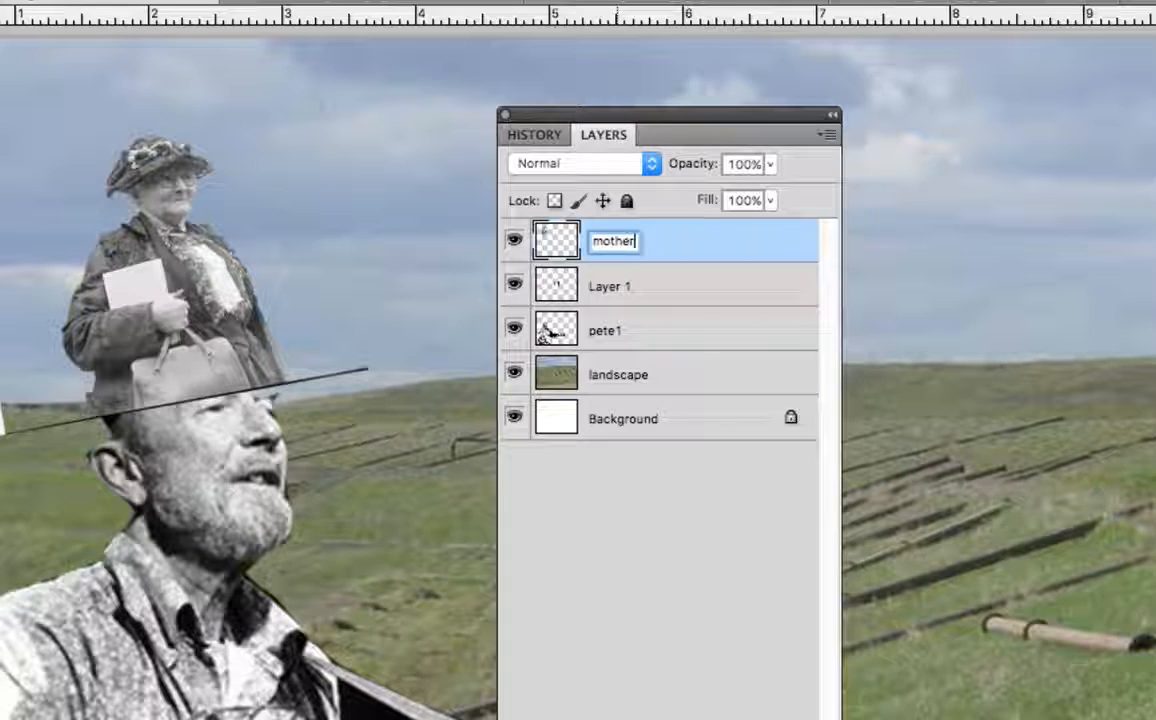
{"action": "type", "text": "ther"}
{"action": "key", "text": "Return"}
Step: Delete Layer 1, which holds the leftover window background with the woman's silhouette cut out
{"action": "left_click", "coordinate": [514, 287]}
{"action": "left_click_drag", "start_coordinate": [598, 118], "coordinate": [947, 130]}
{"action": "left_click", "coordinate": [864, 298]}
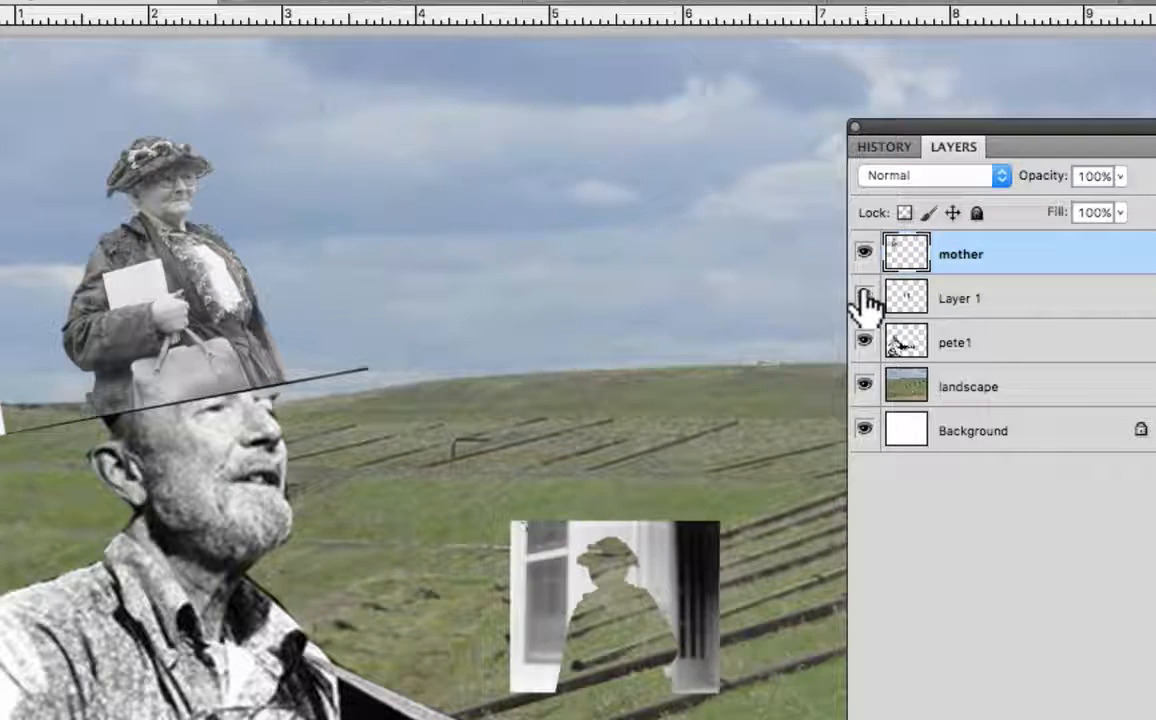
{"action": "left_click", "coordinate": [864, 298]}
{"action": "left_click", "coordinate": [975, 300]}
{"action": "key", "text": "Delete"}
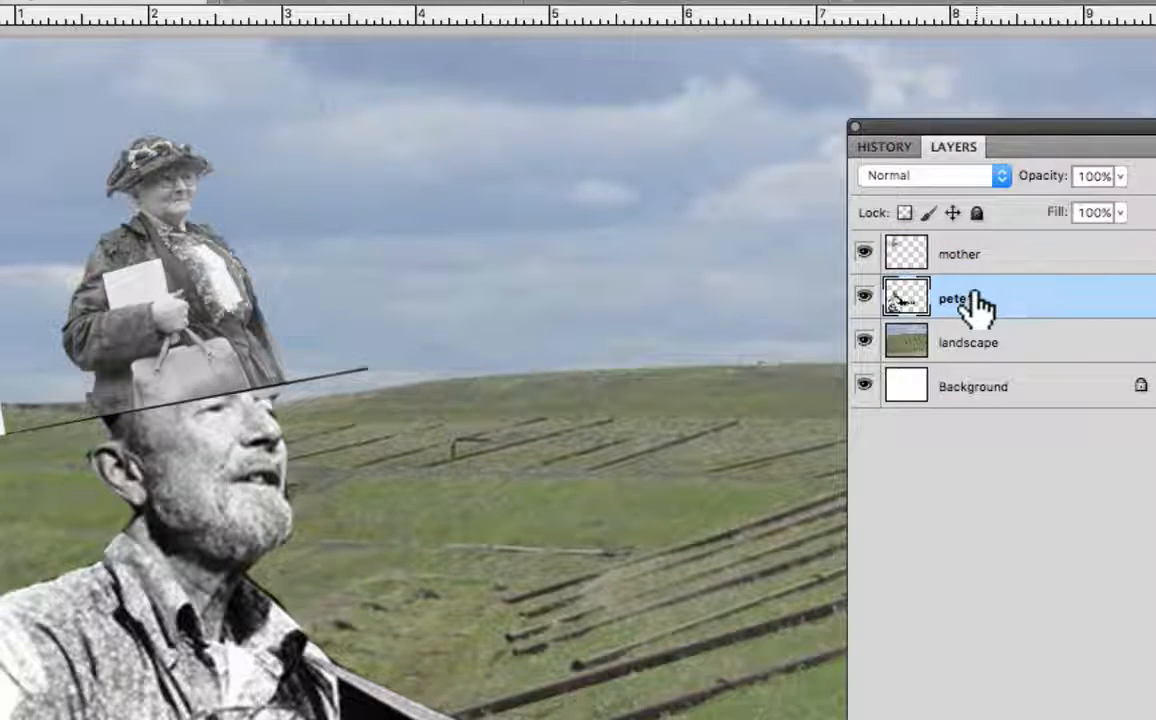
Step: Compare the selection outline in mother_jones.jpg with the stray remnants around the woman in the composition selections document
{"action": "left_click_drag", "start_coordinate": [1032, 142], "coordinate": [741, 142]}
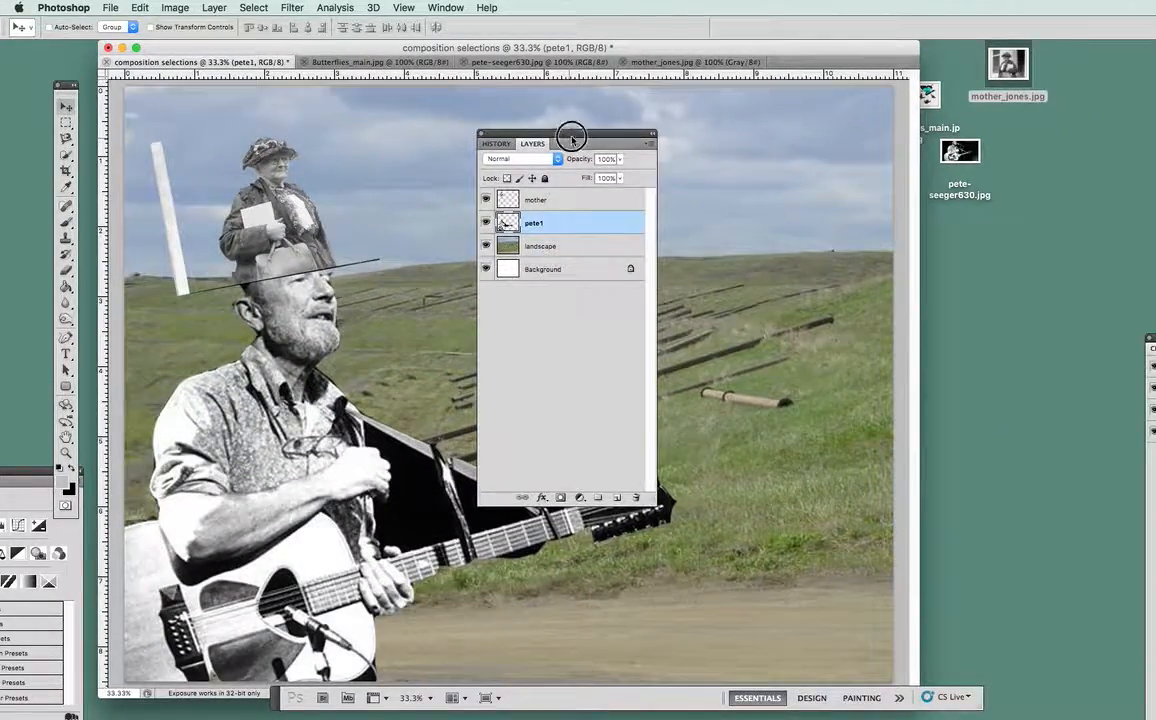
{"action": "left_click_drag", "start_coordinate": [573, 135], "coordinate": [743, 123]}
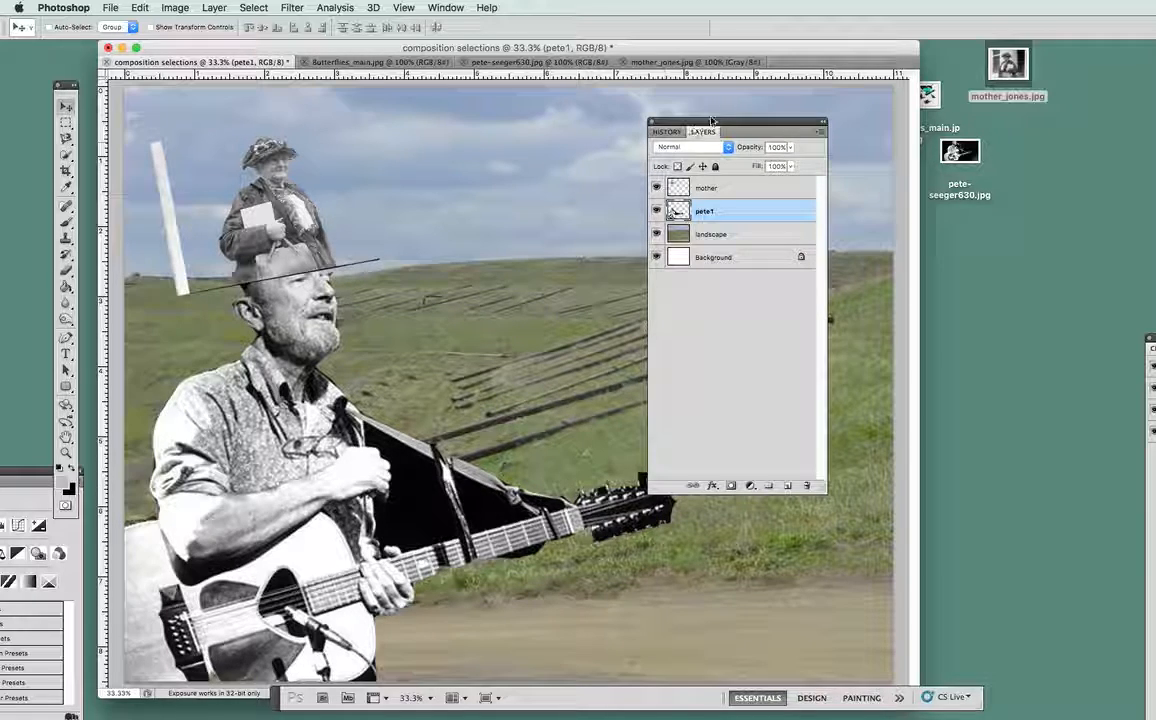
{"action": "left_click_drag", "start_coordinate": [724, 123], "coordinate": [594, 96]}
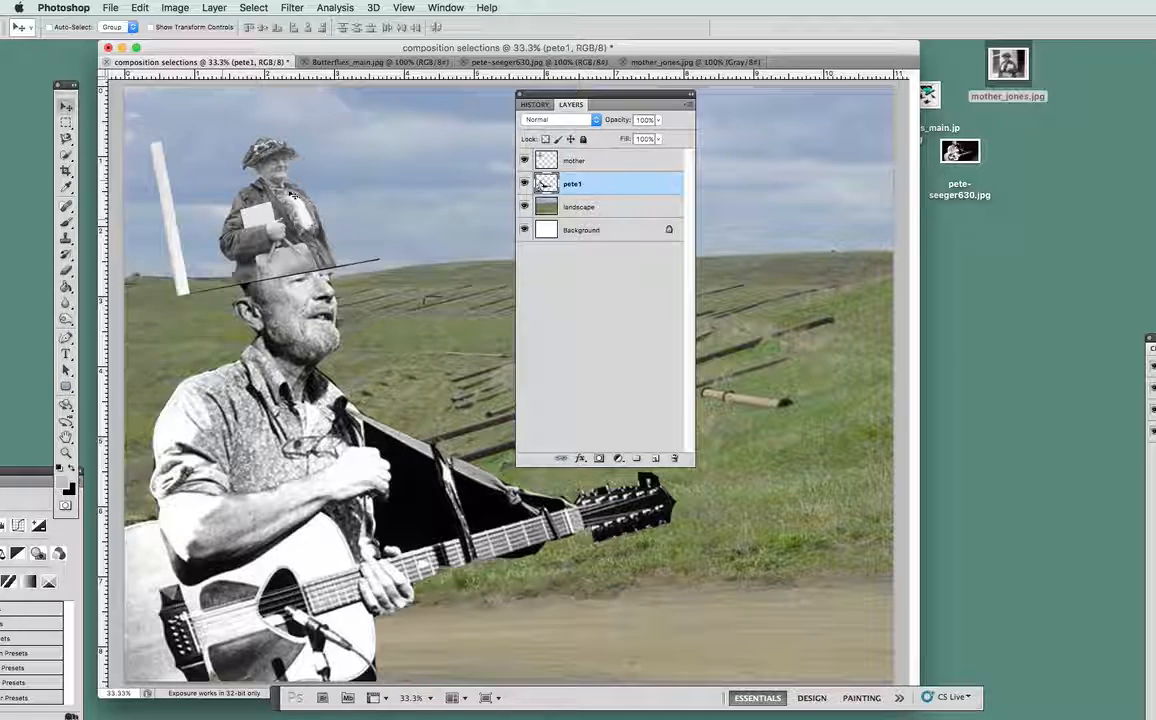
{"action": "left_click", "coordinate": [660, 62]}
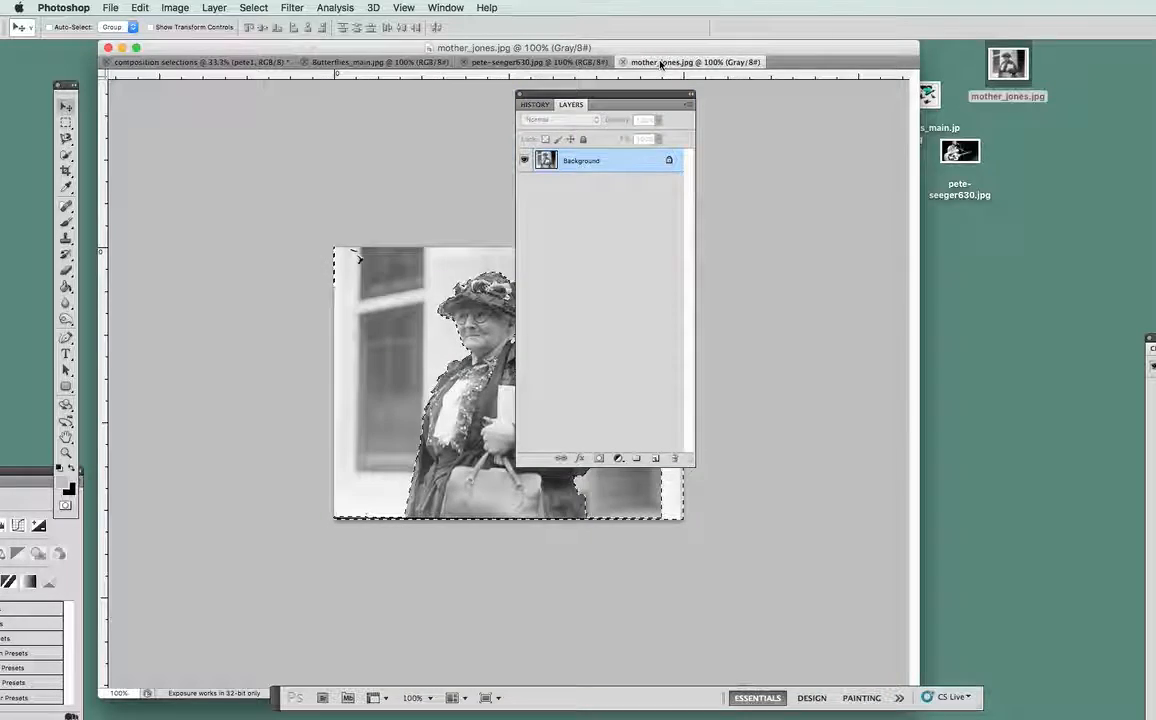
{"action": "left_click_drag", "start_coordinate": [583, 96], "coordinate": [782, 92]}
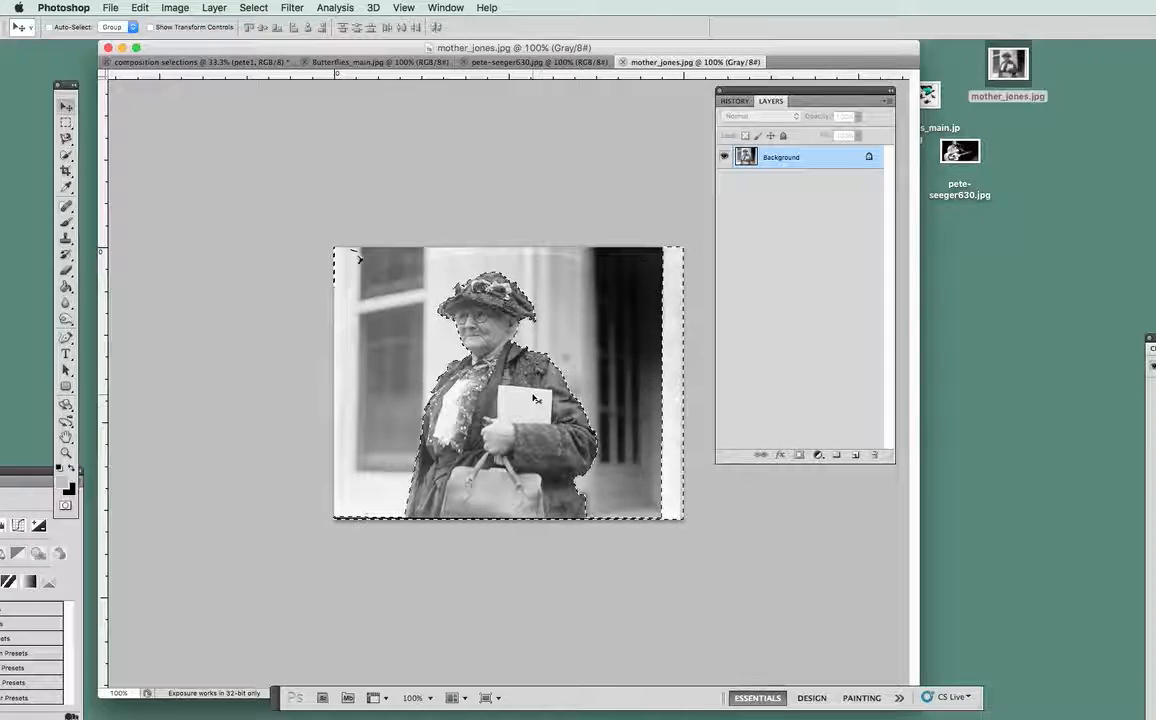
{"action": "left_click_drag", "start_coordinate": [270, 95], "coordinate": [258, 155]}
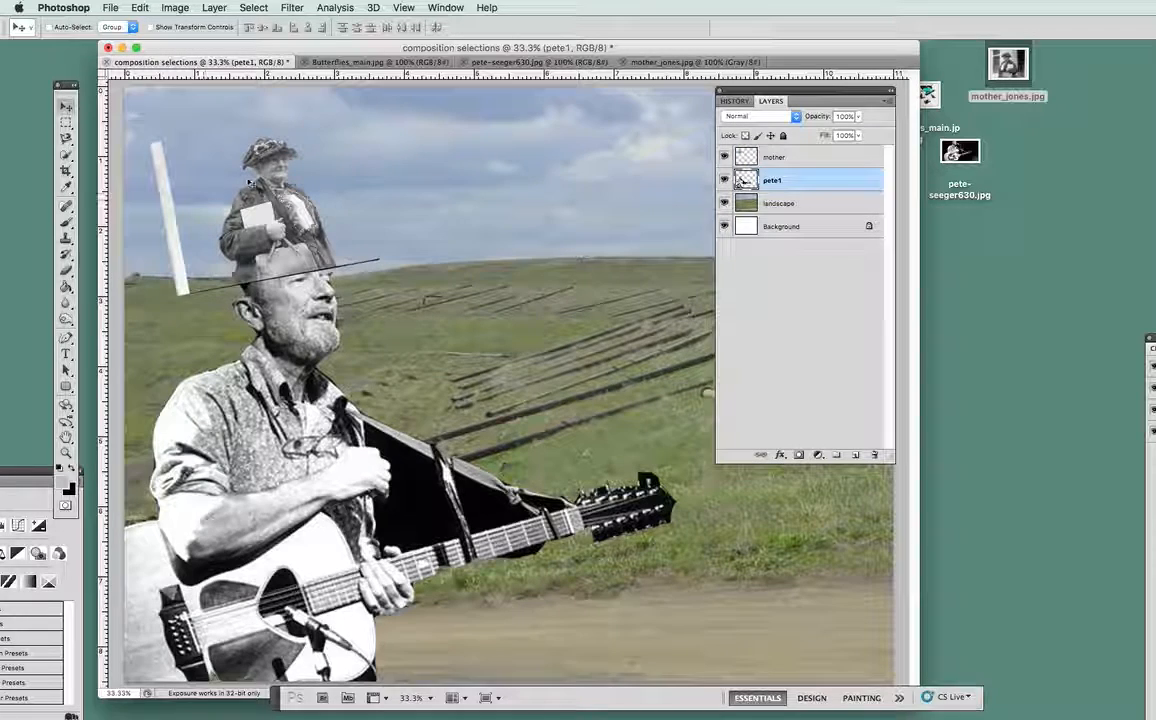
{"action": "left_click", "coordinate": [692, 63]}
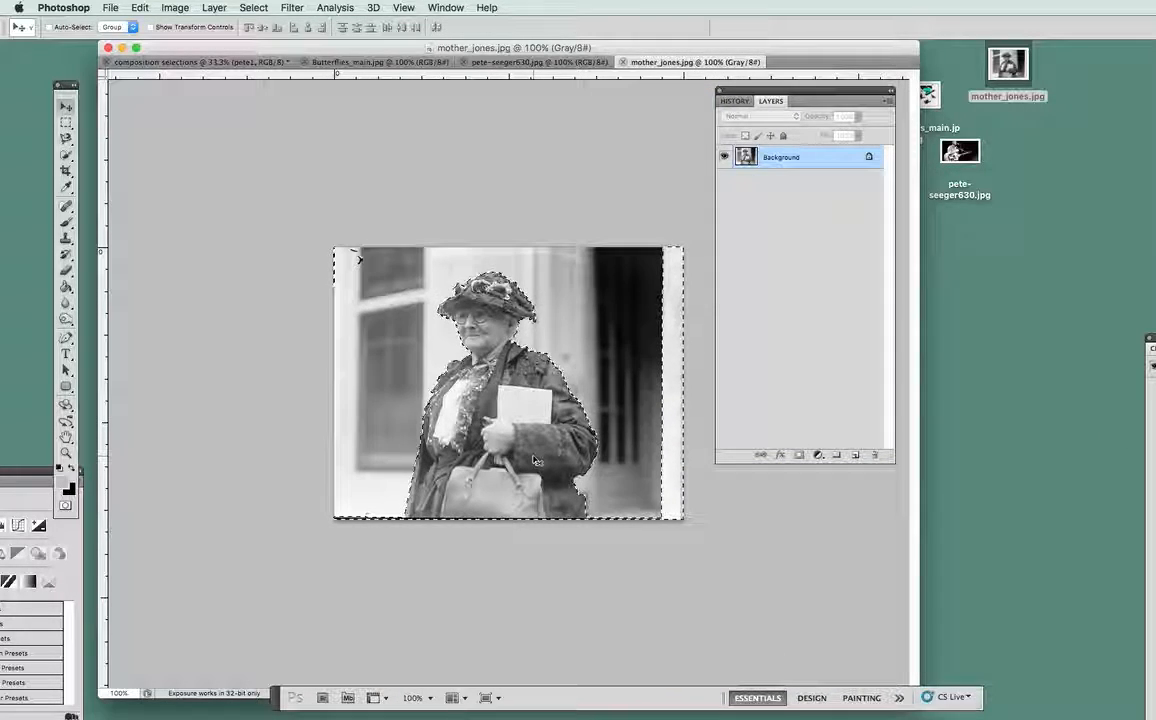
{"action": "left_click_drag", "start_coordinate": [806, 91], "coordinate": [799, 121]}
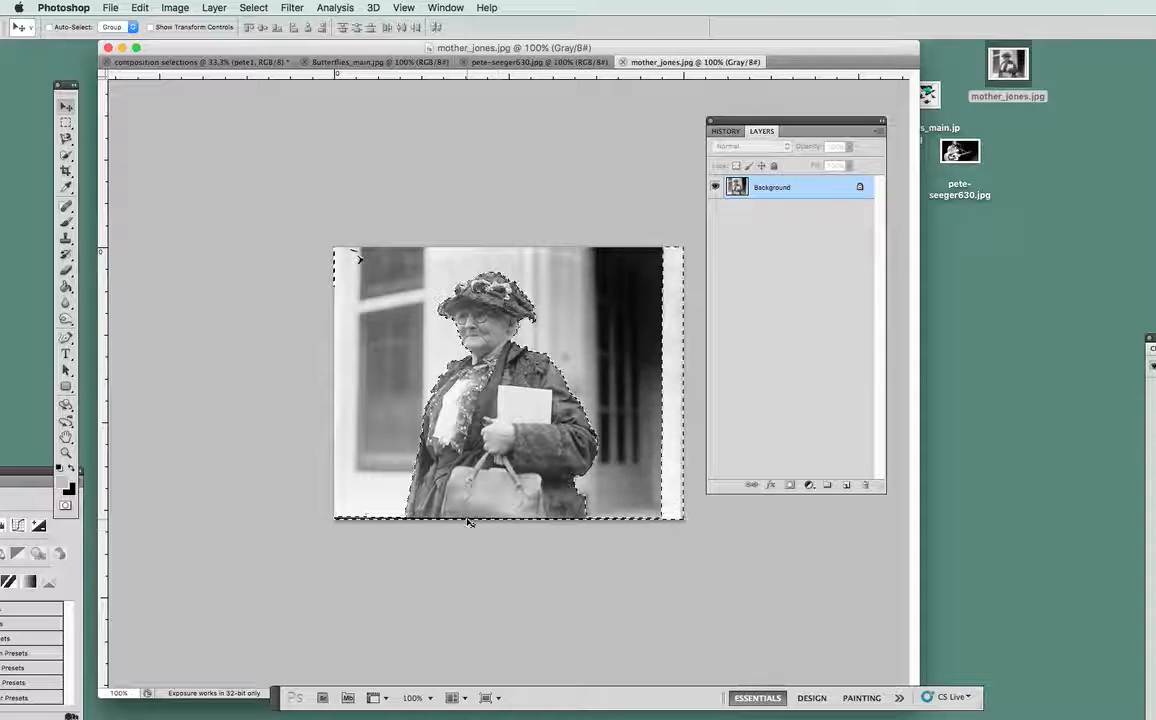
{"action": "left_click", "coordinate": [221, 64]}
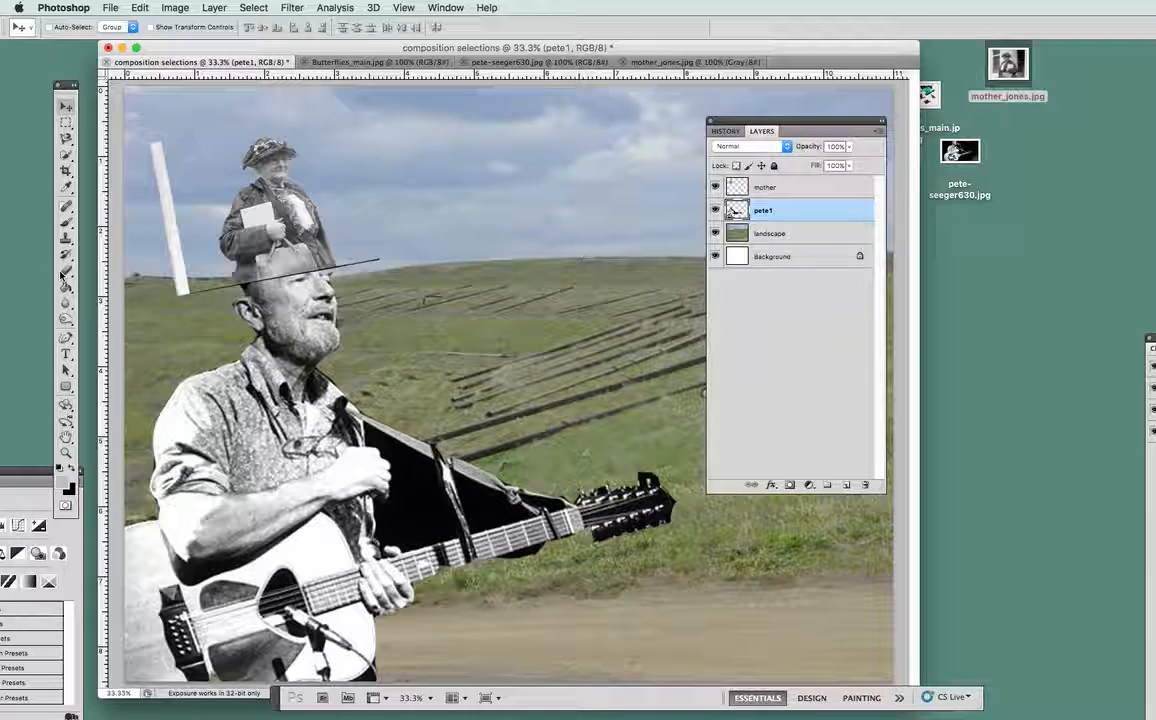
Step: Erase the white strip beside the woman on the mother layer with the Eraser tool
{"action": "left_click", "coordinate": [715, 188]}
{"action": "left_click", "coordinate": [715, 188]}
{"action": "left_click", "coordinate": [828, 192]}
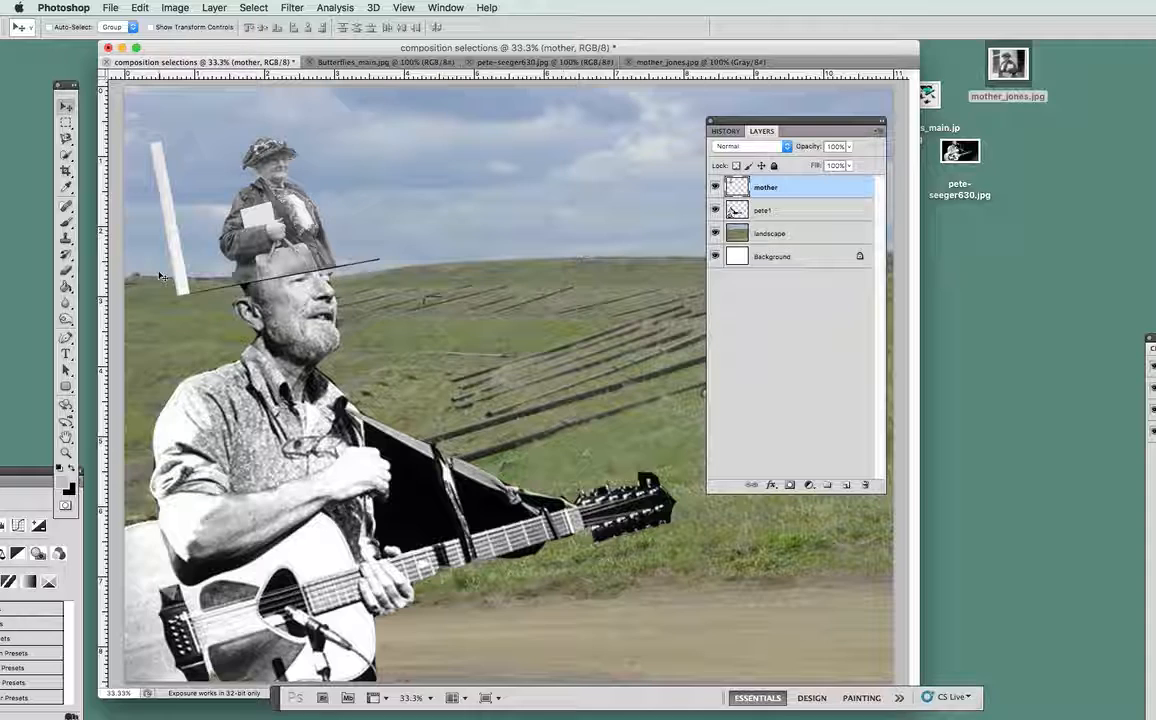
{"action": "left_click", "coordinate": [66, 270]}
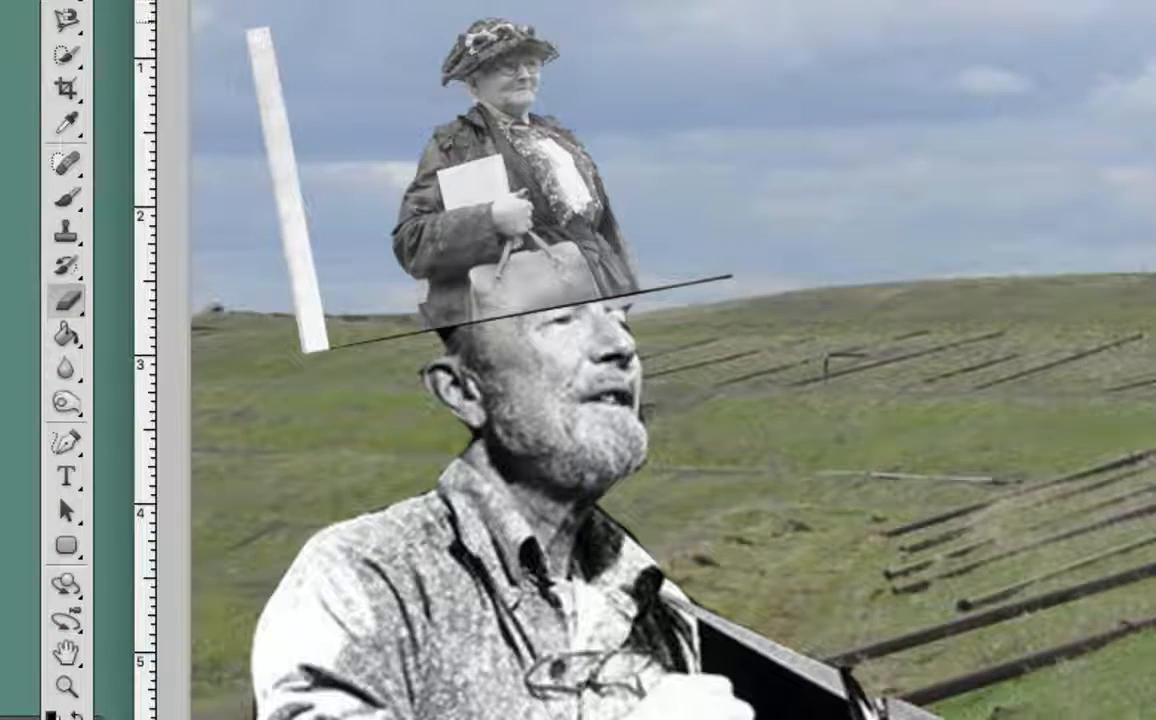
{"action": "left_click_drag", "start_coordinate": [1155, 96], "coordinate": [914, 78]}
{"action": "left_click", "coordinate": [726, 197]}
{"action": "left_click", "coordinate": [728, 198]}
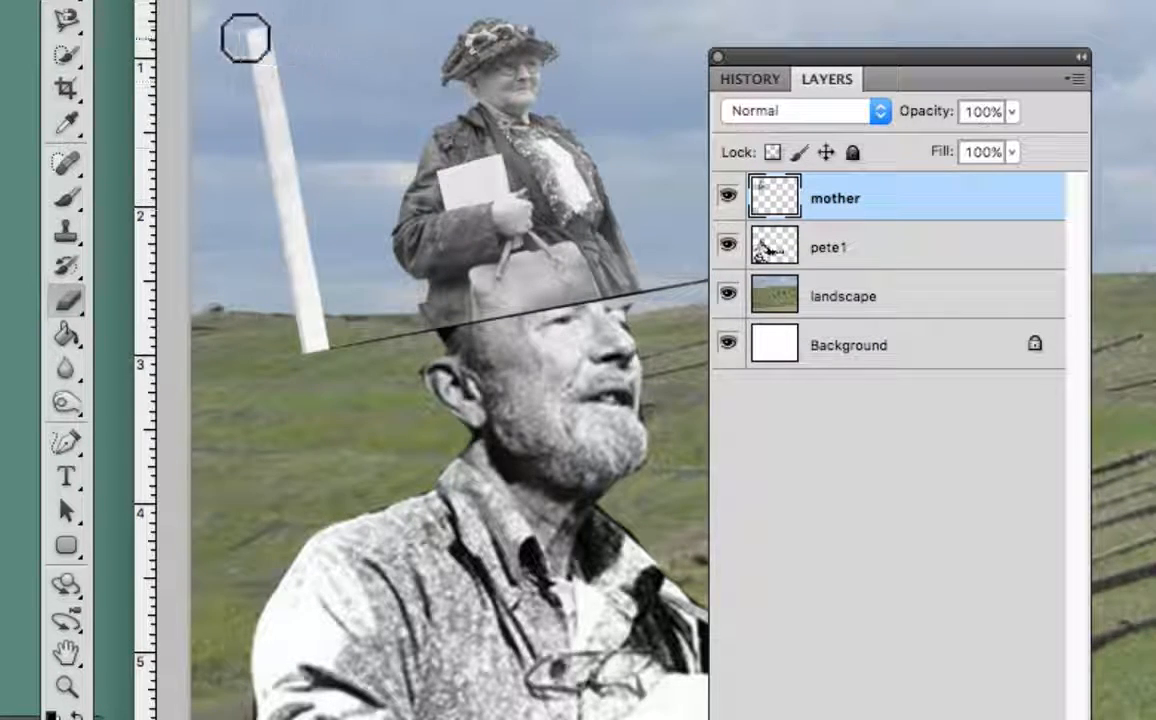
{"action": "mouse_move", "coordinate": [257, 37]}
{"action": "left_mouse_down"}
{"action": "mouse_move", "coordinate": [265, 86]}
{"action": "mouse_move", "coordinate": [266, 43]}
{"action": "mouse_move", "coordinate": [297, 102]}
{"action": "mouse_move", "coordinate": [254, 20]}
{"action": "mouse_move", "coordinate": [238, 76]}
{"action": "mouse_move", "coordinate": [251, 175]}
{"action": "mouse_move", "coordinate": [273, 144]}
{"action": "mouse_move", "coordinate": [255, 276]}
{"action": "mouse_move", "coordinate": [282, 313]}
{"action": "mouse_move", "coordinate": [342, 304]}
{"action": "mouse_move", "coordinate": [297, 270]}
{"action": "mouse_move", "coordinate": [315, 197]}
{"action": "mouse_move", "coordinate": [297, 253]}
{"action": "mouse_move", "coordinate": [298, 312]}
{"action": "mouse_move", "coordinate": [303, 297]}
{"action": "mouse_move", "coordinate": [314, 344]}
{"action": "mouse_move", "coordinate": [357, 343]}
{"action": "left_mouse_up"}
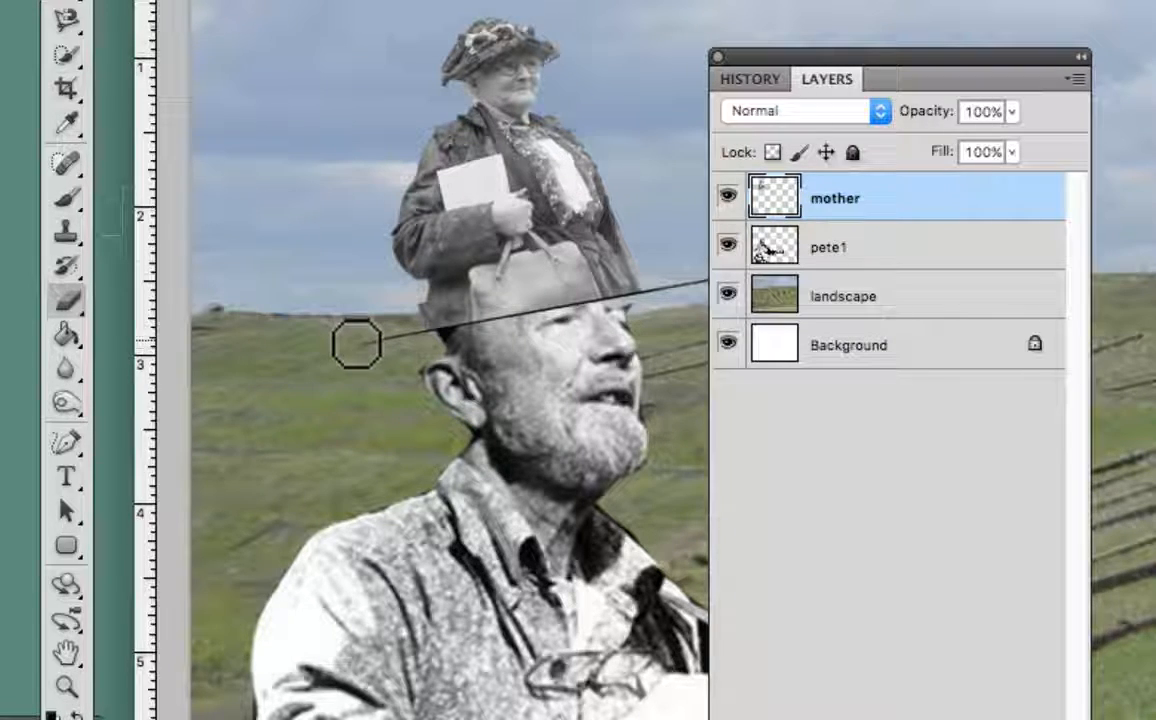
Step: Set the eraser to a hard round 70 px brush with 100% hardness and erase the dark line beneath the woman
{"action": "left_click_drag", "start_coordinate": [860, 57], "coordinate": [1078, 73]}
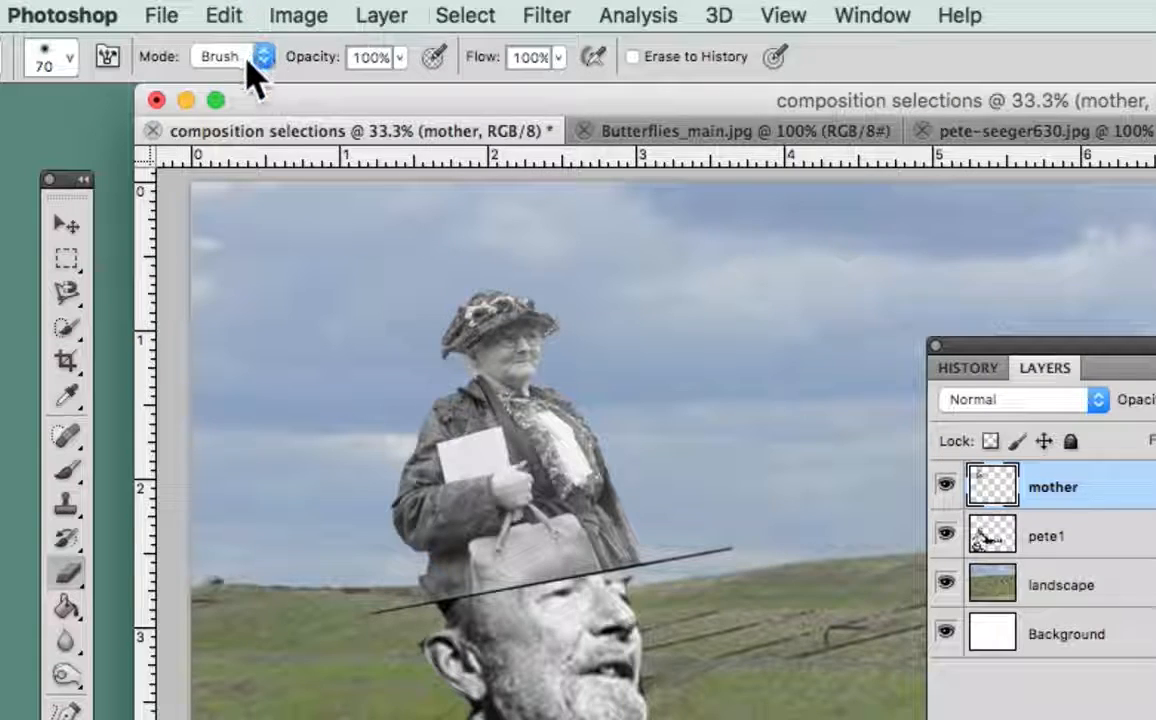
{"action": "left_click", "coordinate": [66, 64]}
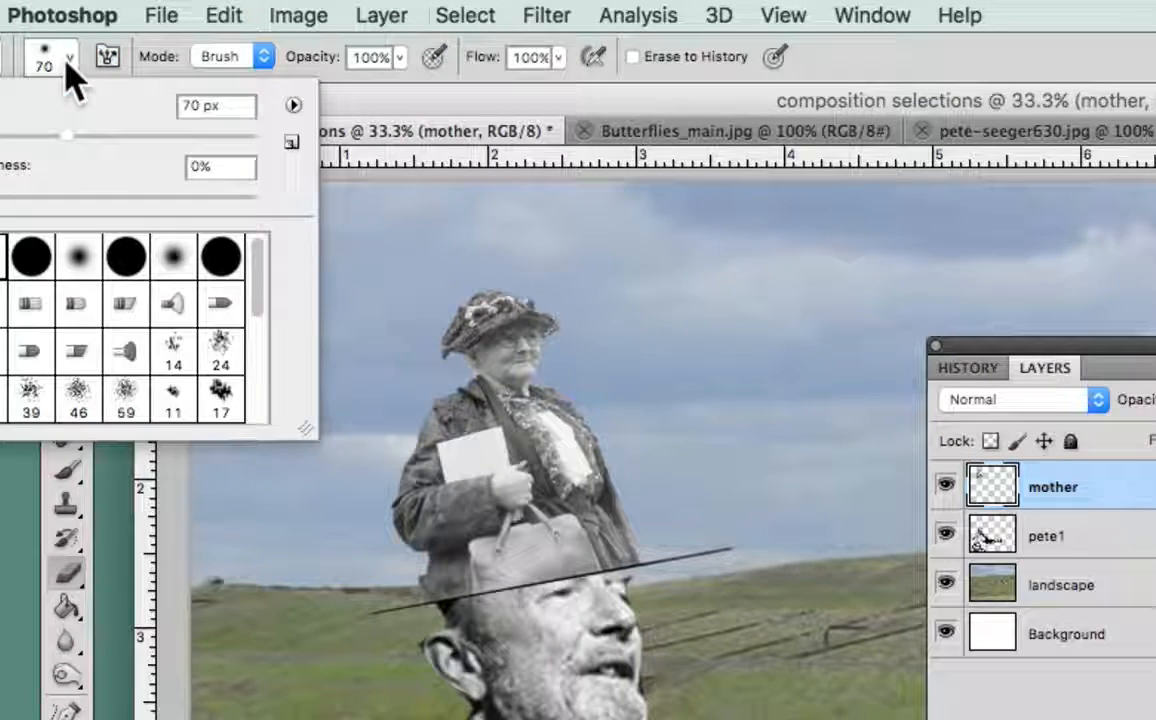
{"action": "left_click", "coordinate": [125, 265]}
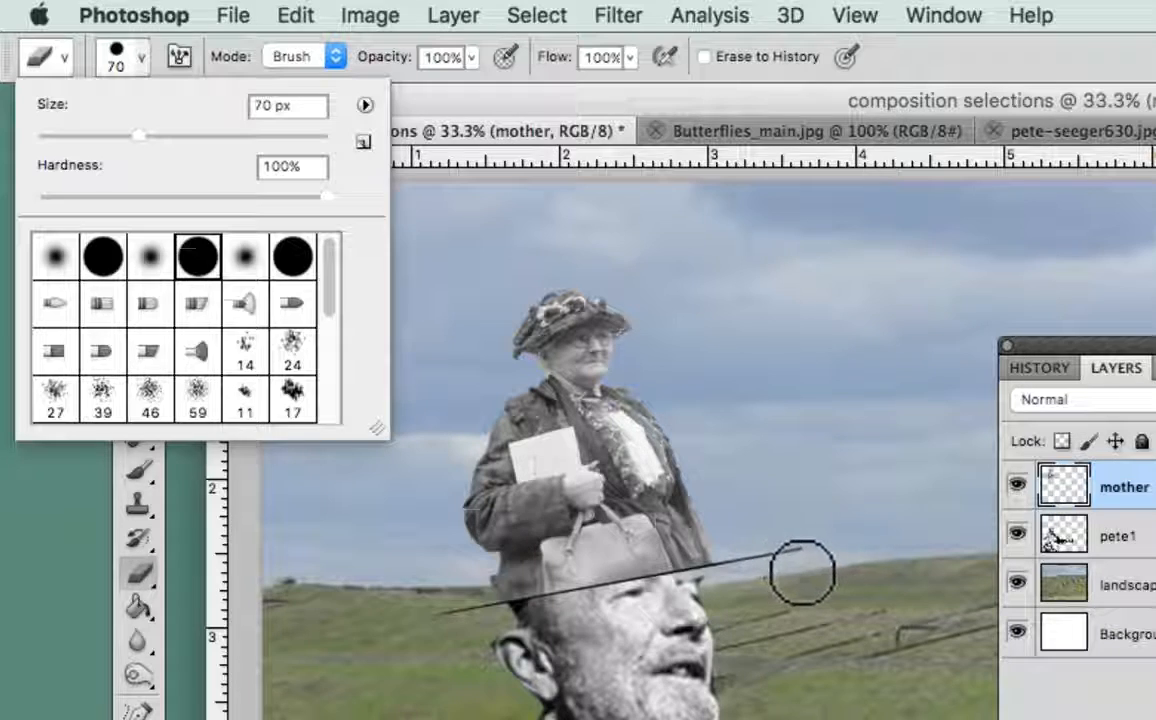
{"action": "key", "text": "Escape"}
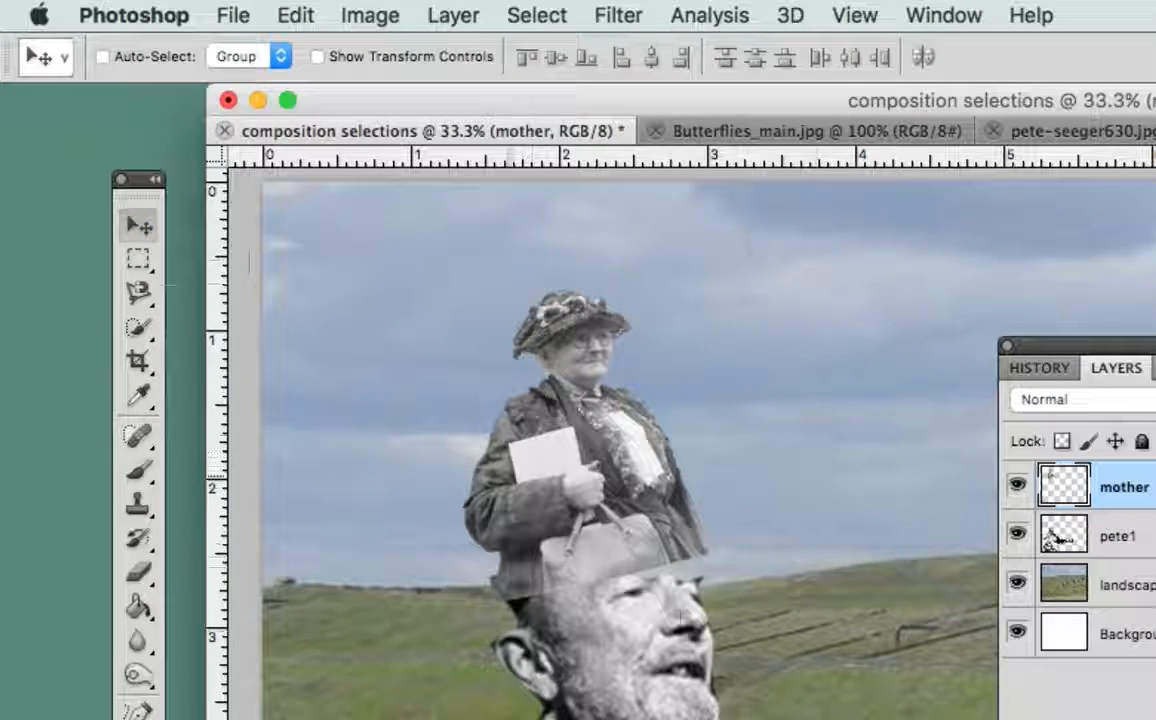
{"action": "key", "text": "super+t"}
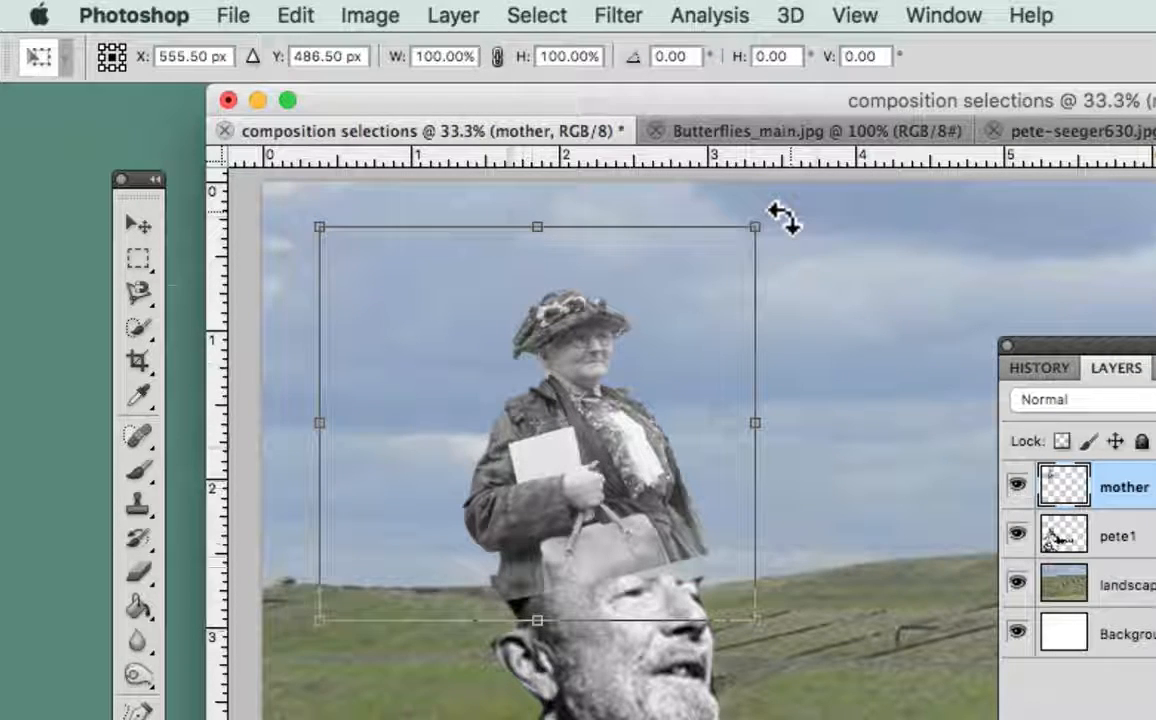
{"action": "left_click_drag", "start_coordinate": [783, 218], "coordinate": [787, 229]}
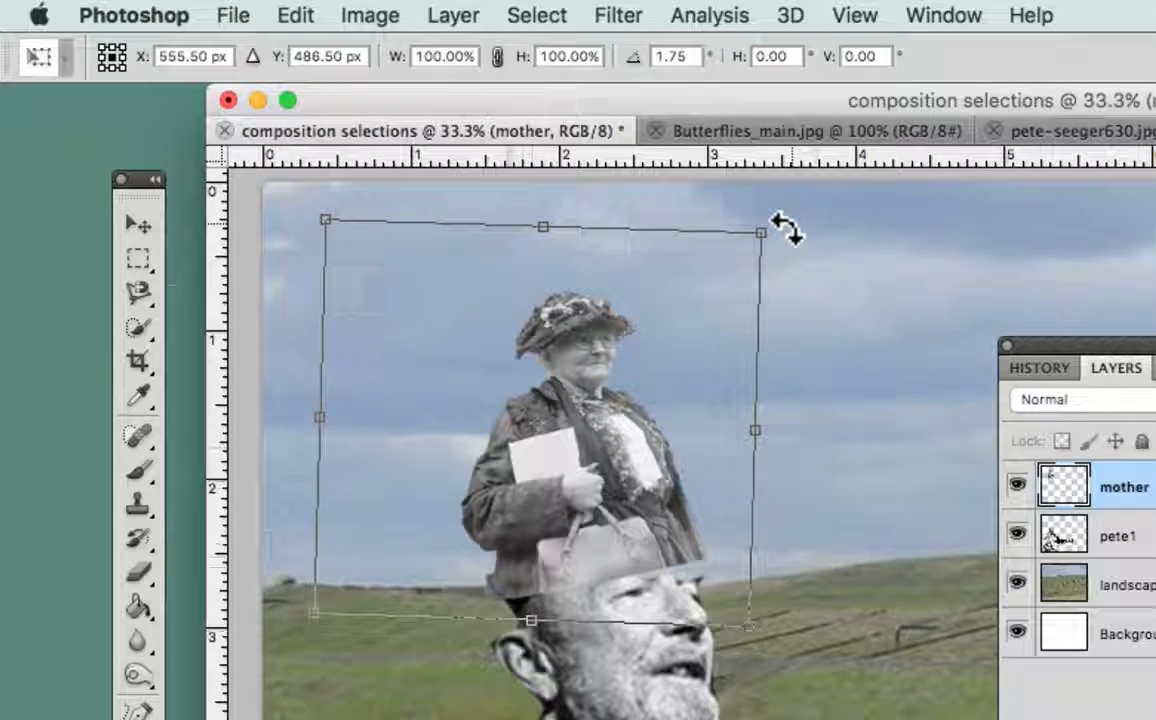
{"action": "key", "text": "super+z"}
{"action": "double_click", "coordinate": [583, 312]}
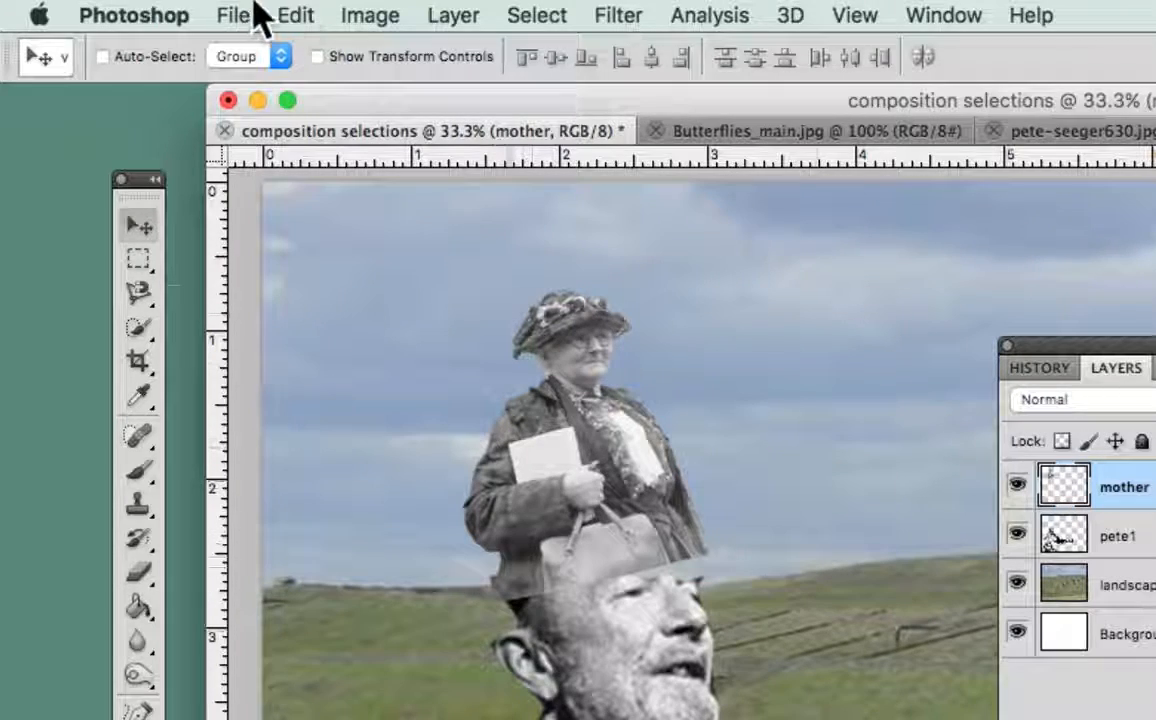
Step: Free-transform the mother layer, rotating it about 2.3° clockwise and moving it slightly down and right onto the singer's head, and apply it
{"action": "left_click", "coordinate": [362, 16]}
{"action": "mouse_move", "coordinate": [300, 20]}
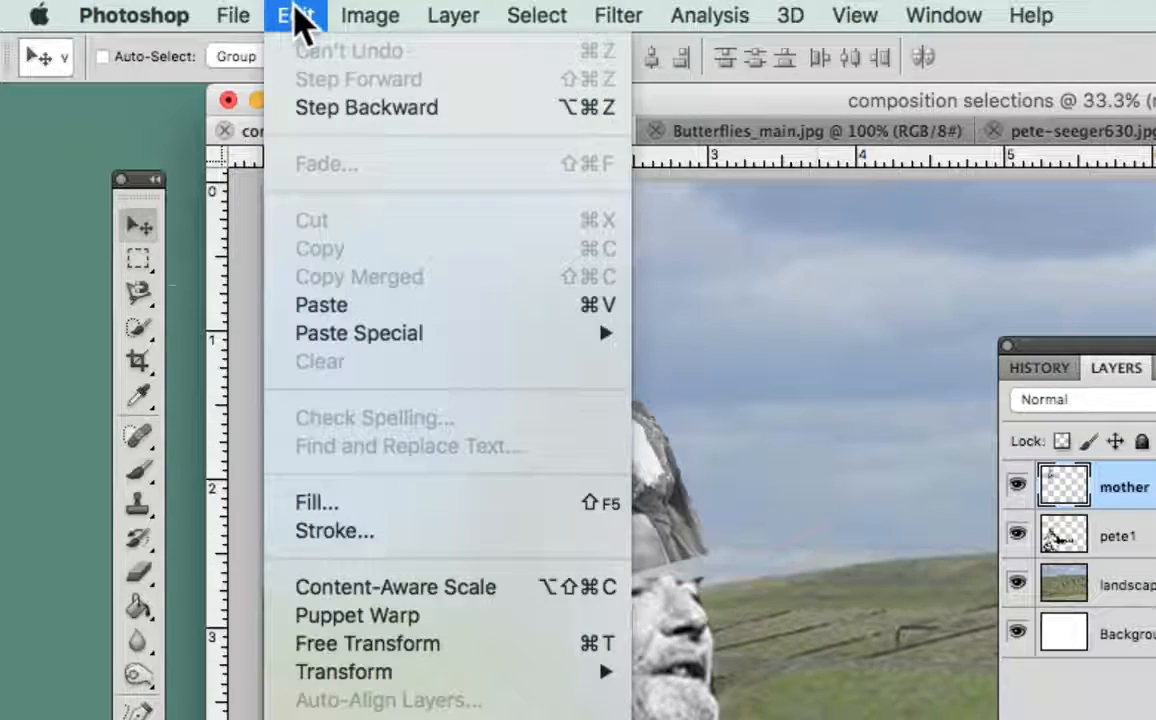
{"action": "left_click", "coordinate": [407, 646]}
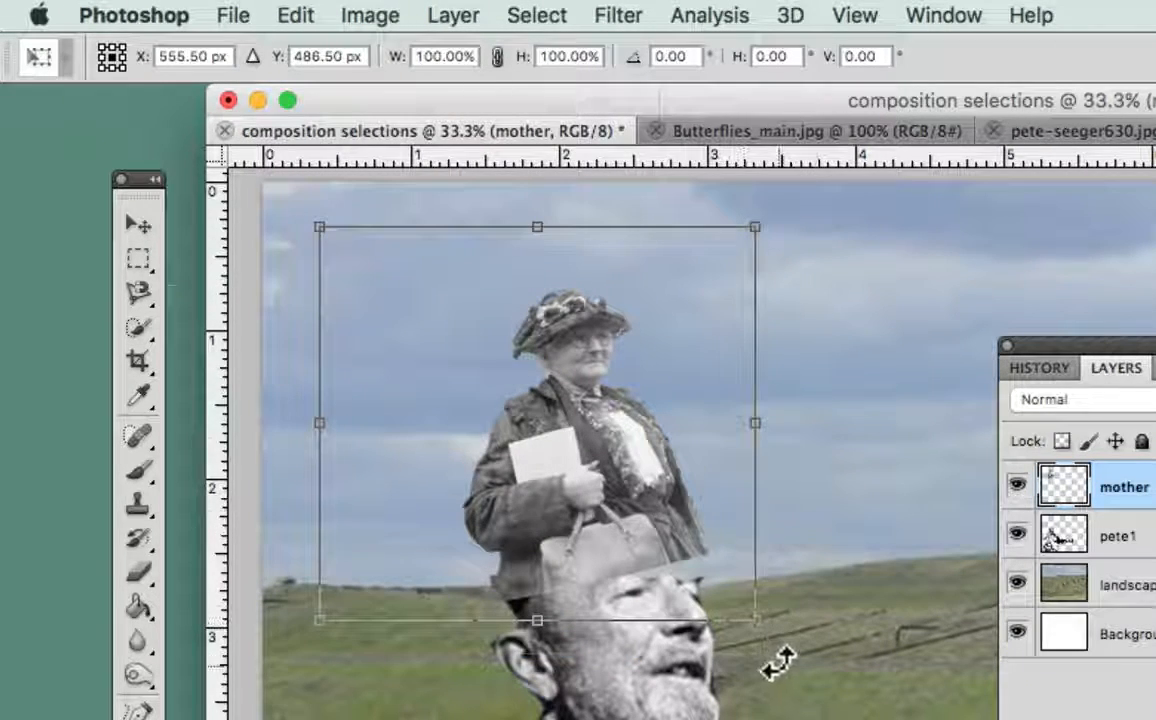
{"action": "left_click_drag", "start_coordinate": [785, 645], "coordinate": [780, 658]}
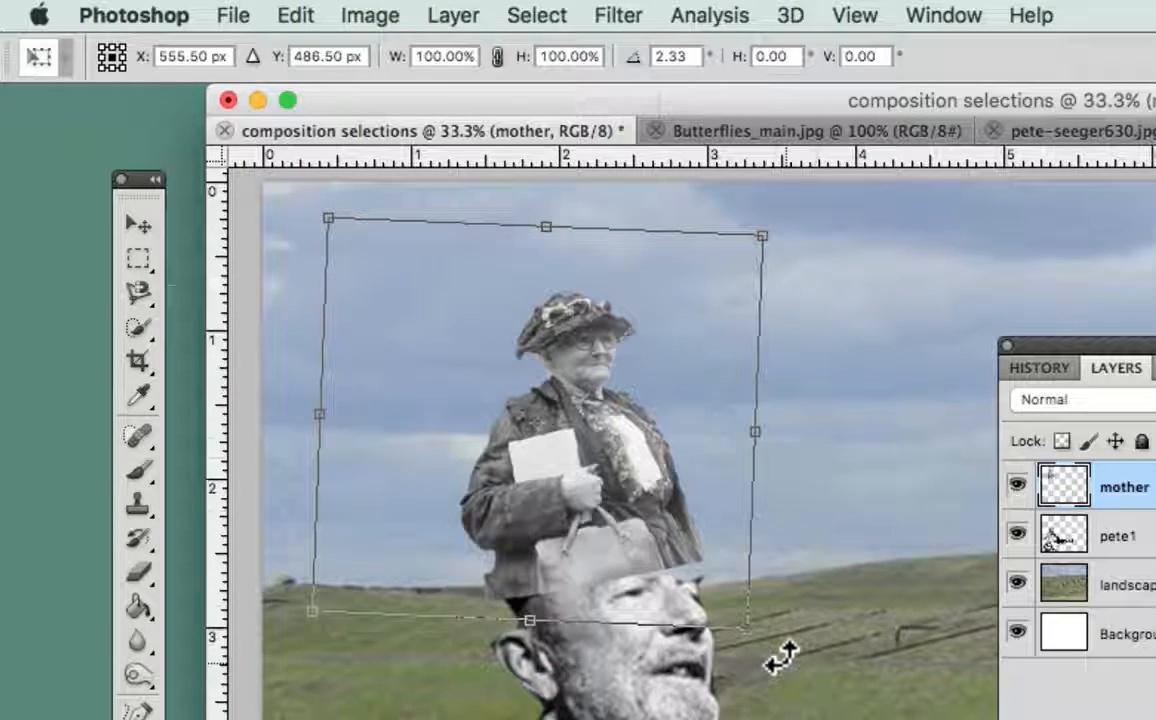
{"action": "left_click_drag", "start_coordinate": [607, 441], "coordinate": [620, 466]}
{"action": "key", "text": "Return"}
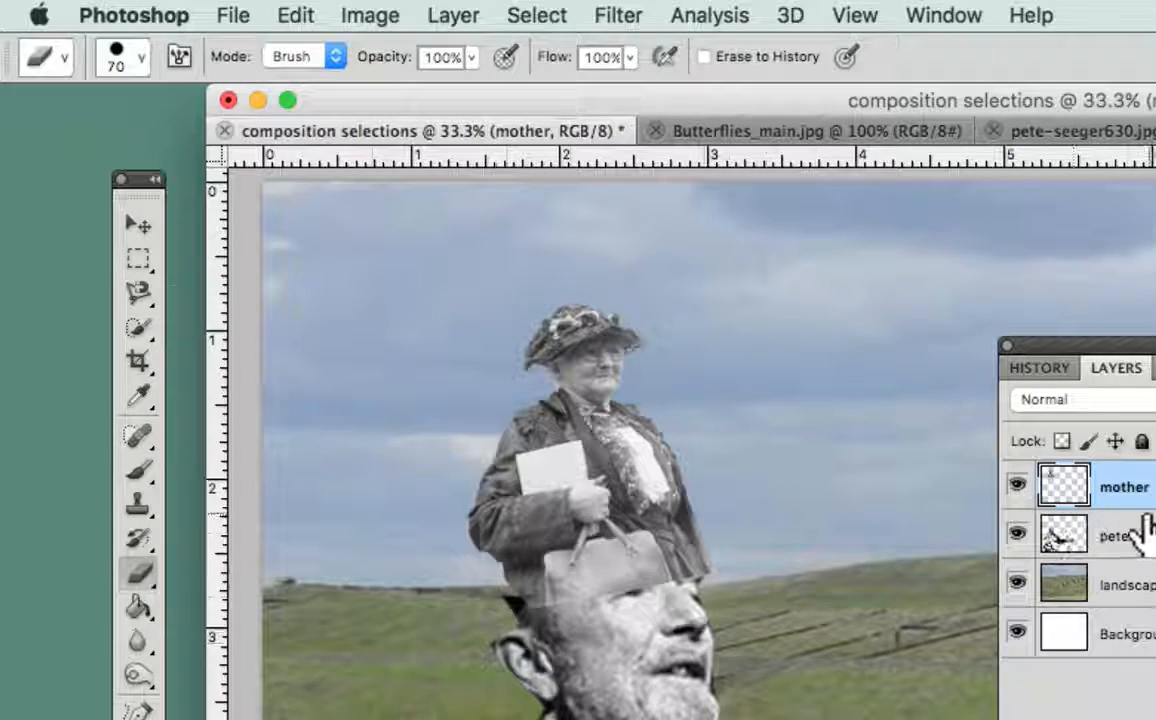
Step: Reorder the layers so that pete1 lies above mother and the singer's head overlaps the woman
{"action": "left_click_drag", "start_coordinate": [1150, 346], "coordinate": [1058, 258]}
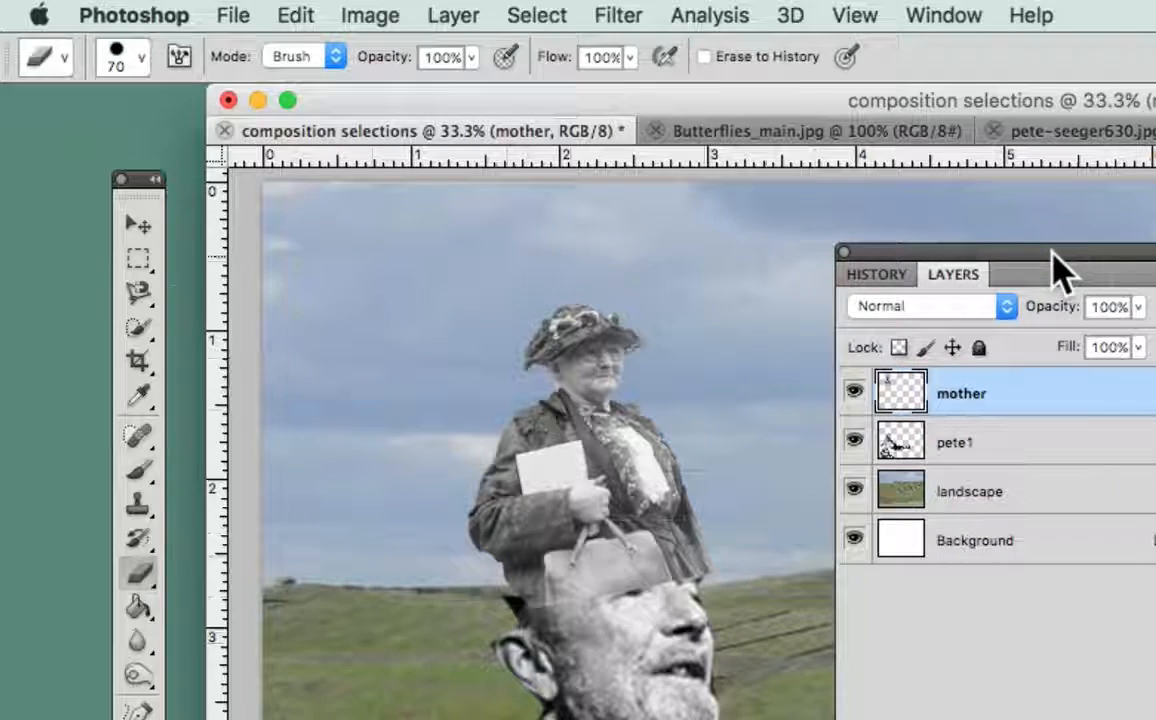
{"action": "left_click_drag", "start_coordinate": [958, 380], "coordinate": [955, 392]}
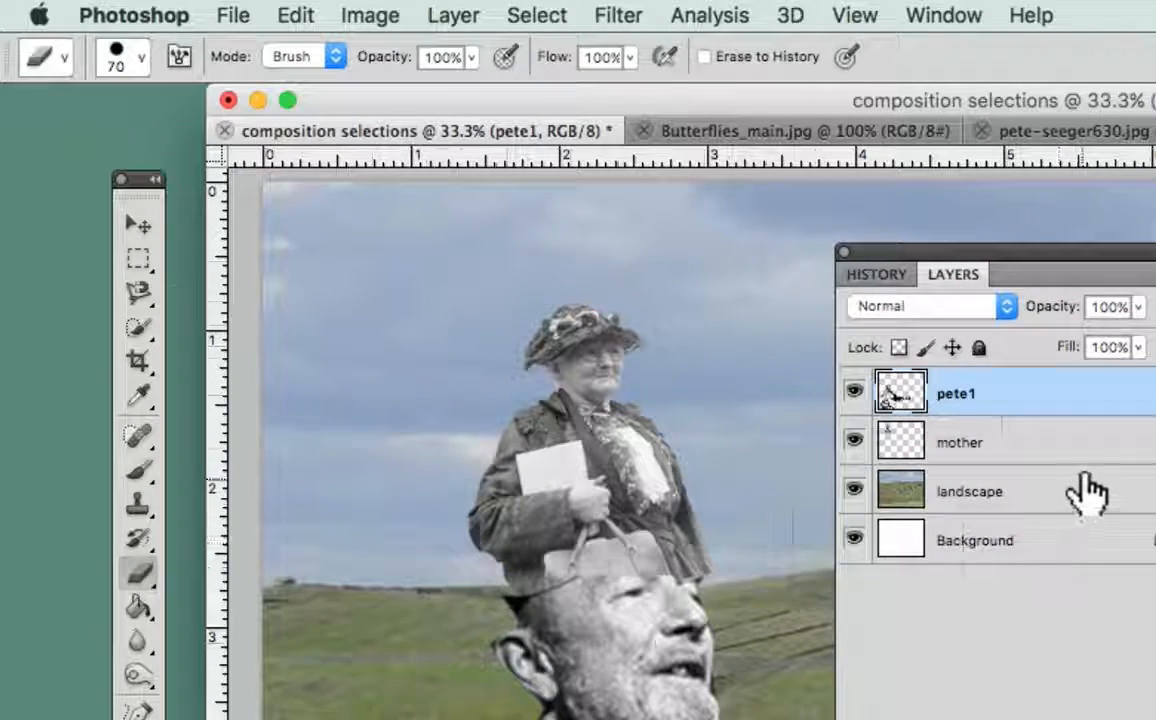
{"action": "left_click", "coordinate": [951, 347]}
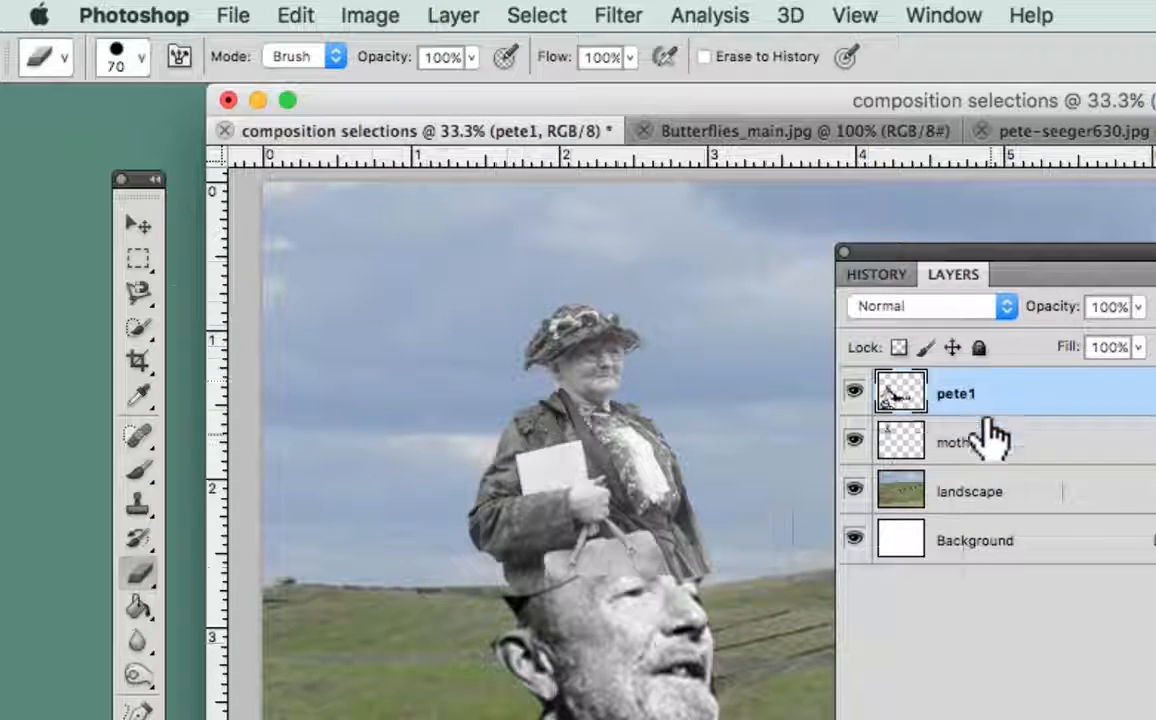
{"action": "left_click_drag", "start_coordinate": [985, 250], "coordinate": [1150, 238]}
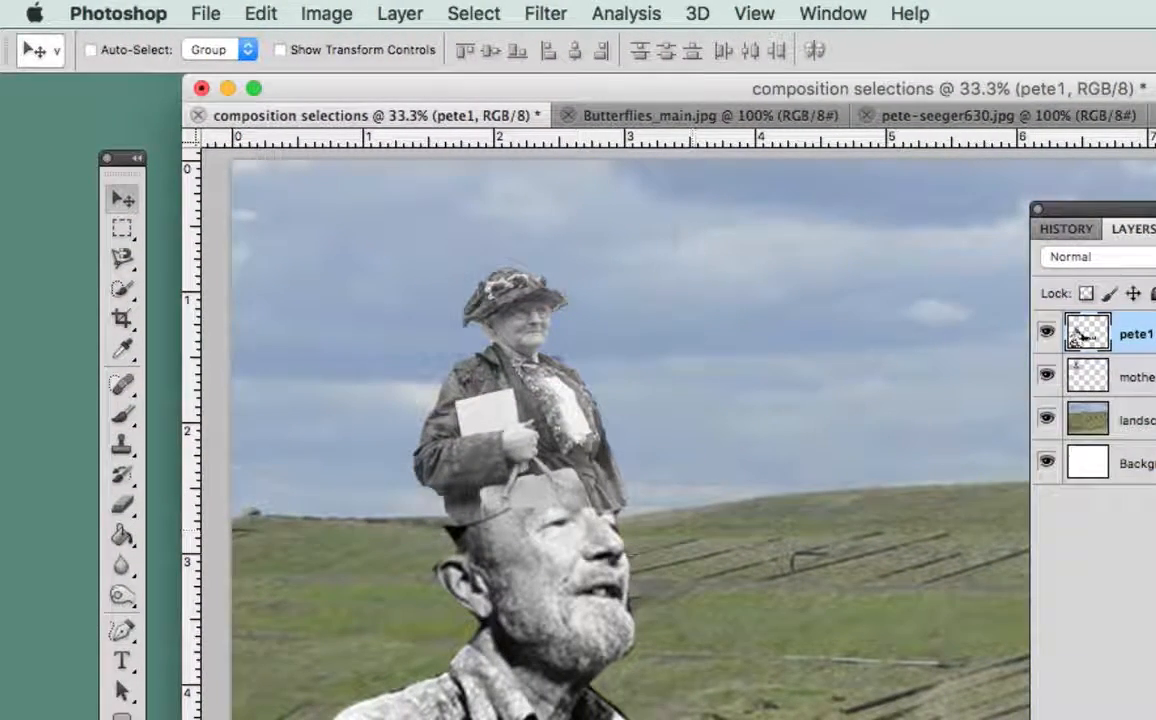
Step: Separate the Layers panel from the History panel, place it beside the document and close History
{"action": "left_click_drag", "start_coordinate": [1110, 209], "coordinate": [1155, 209]}
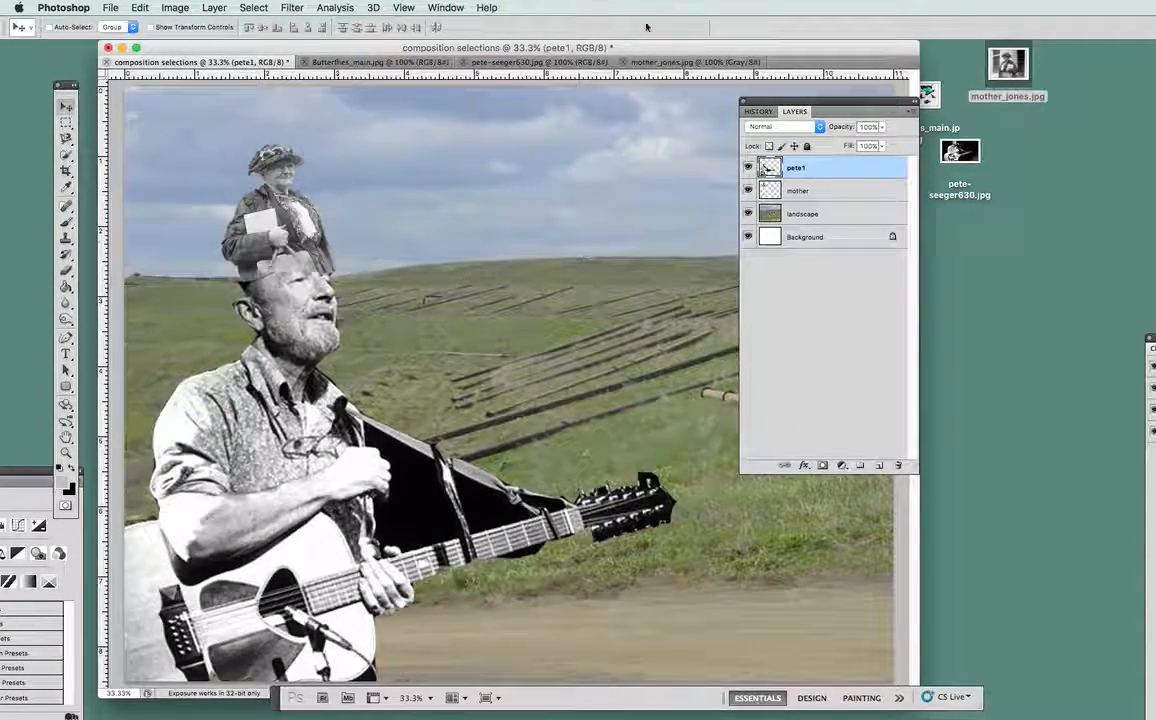
{"action": "left_click_drag", "start_coordinate": [794, 111], "coordinate": [955, 147]}
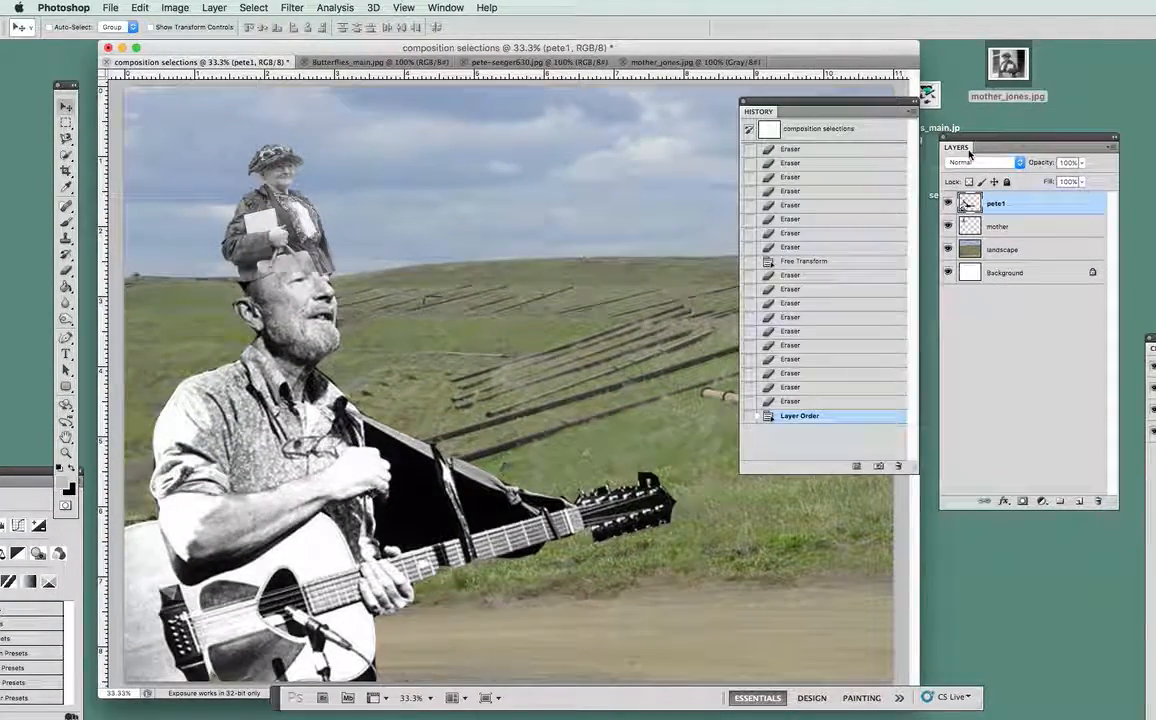
{"action": "left_click", "coordinate": [745, 102]}
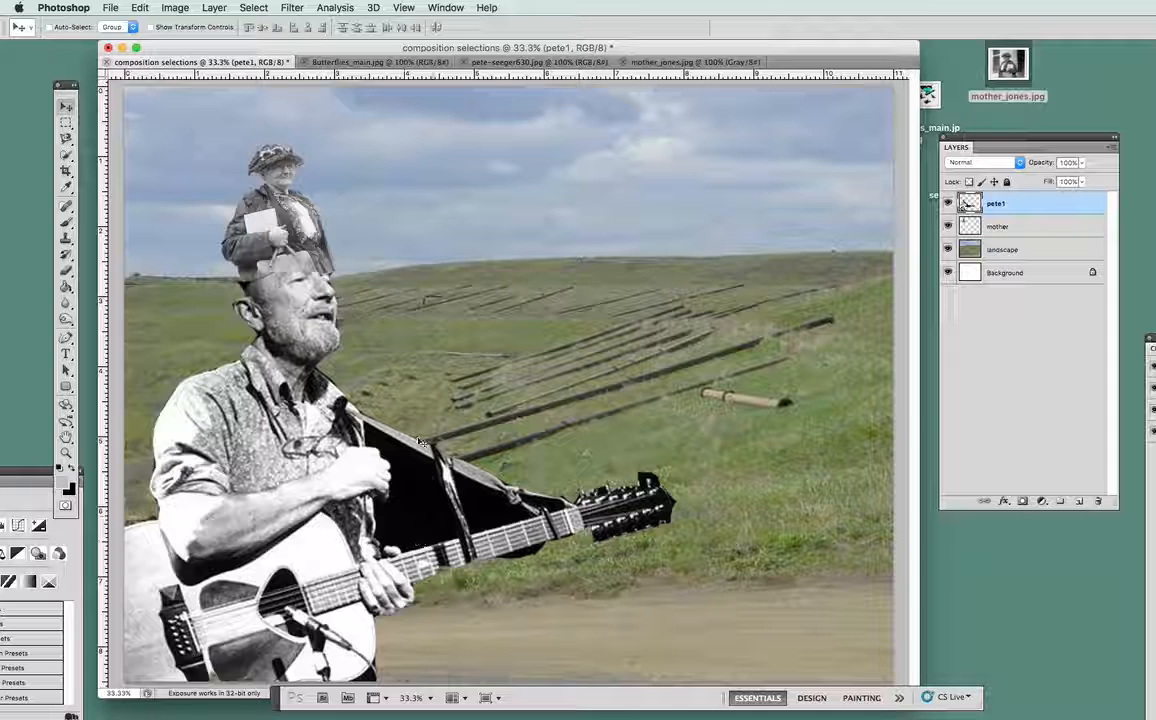
Step: Switch to mother_jones.jpg, drop the existing selection, select the whole image and copy it
{"action": "left_click", "coordinate": [686, 63]}
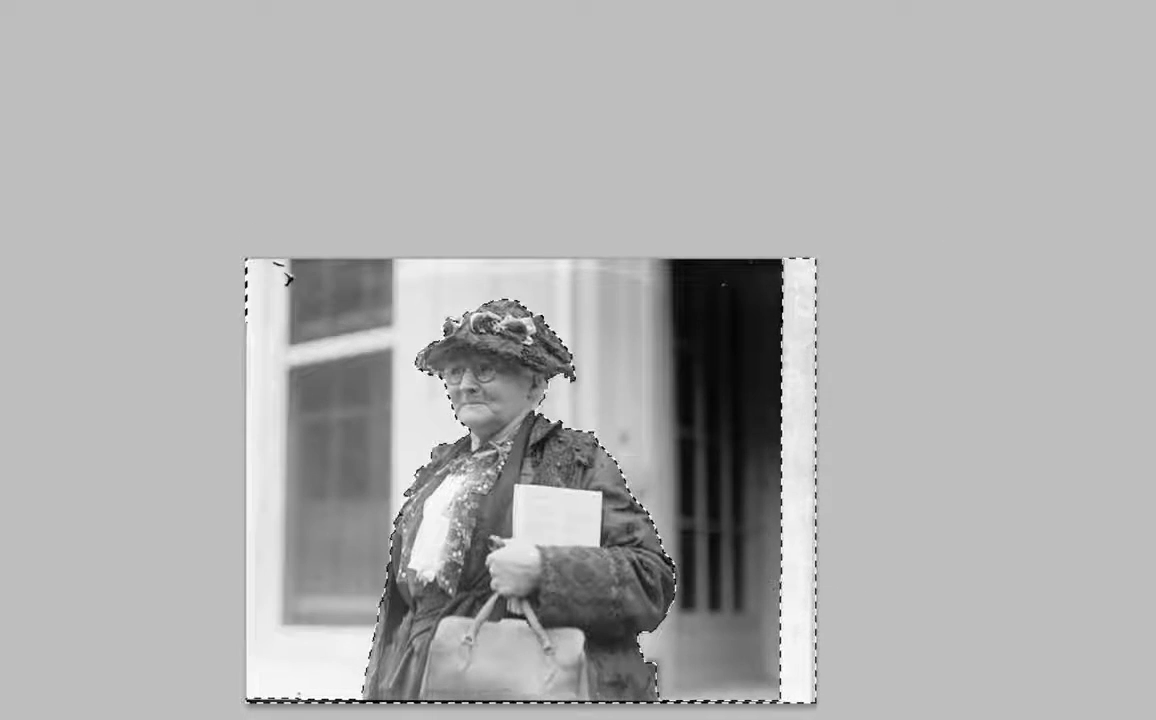
{"action": "left_click_drag", "start_coordinate": [1150, 60], "coordinate": [982, 109]}
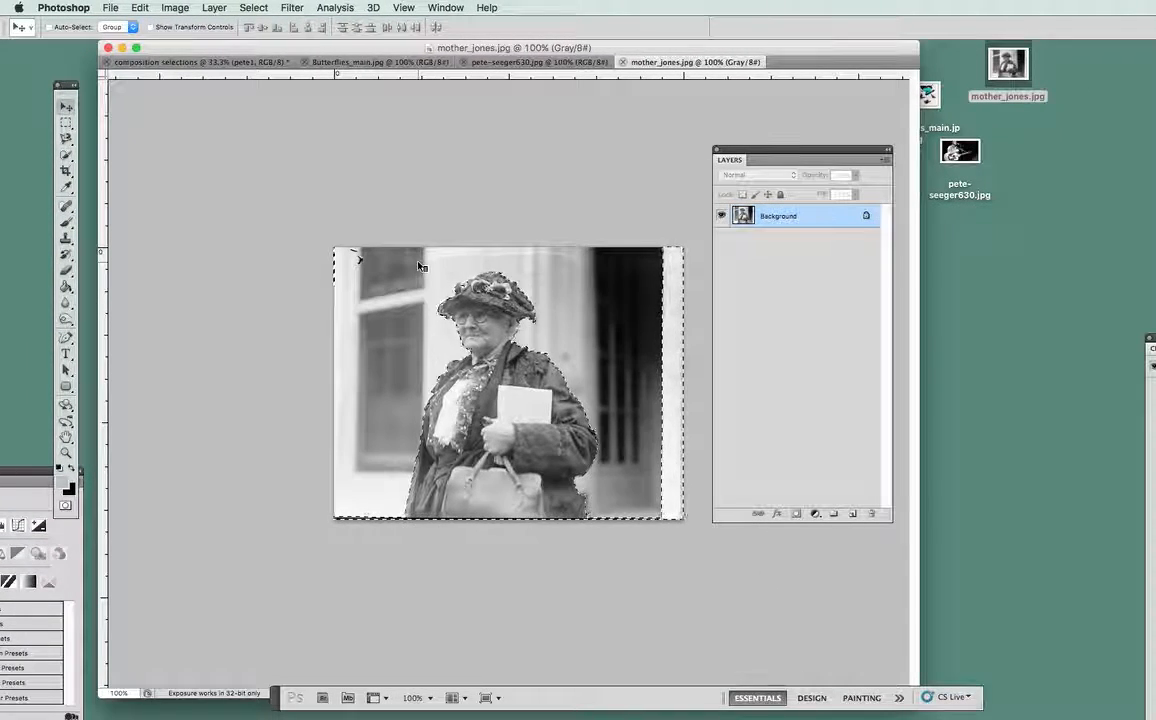
{"action": "left_click_drag", "start_coordinate": [316, 38], "coordinate": [375, 38]}
{"action": "left_click_drag", "start_coordinate": [800, 152], "coordinate": [875, 199]}
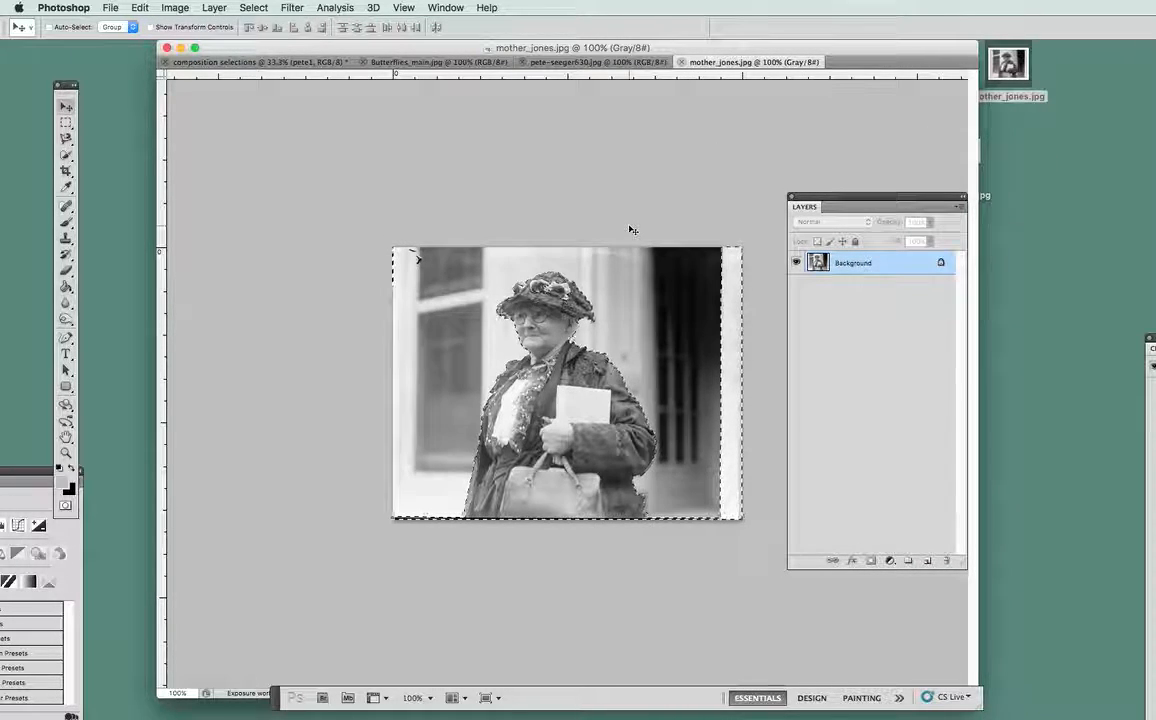
{"action": "key", "text": "super+d"}
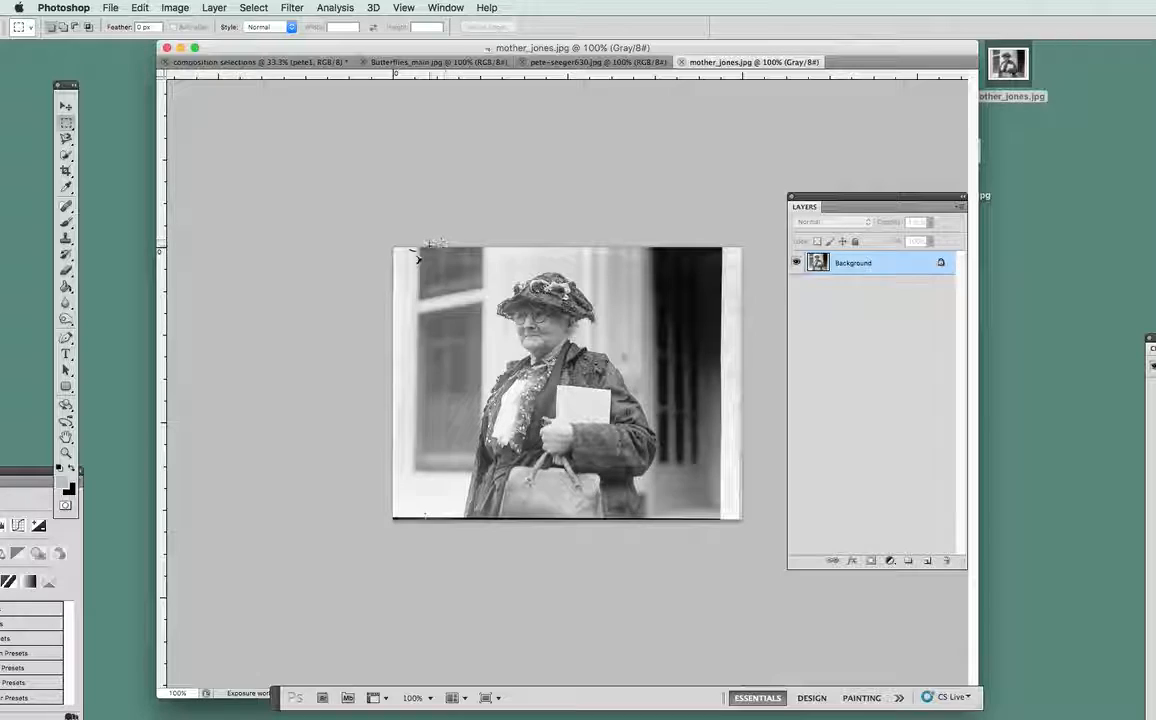
{"action": "key", "text": "super+a"}
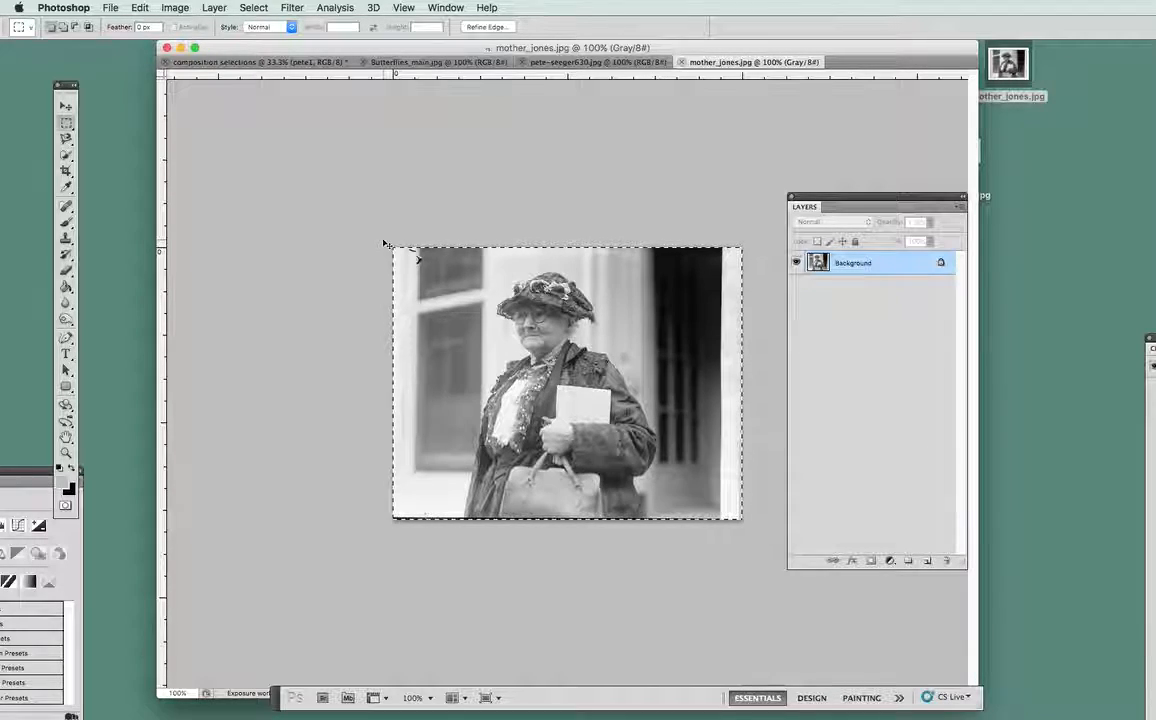
{"action": "key", "text": "super+c"}
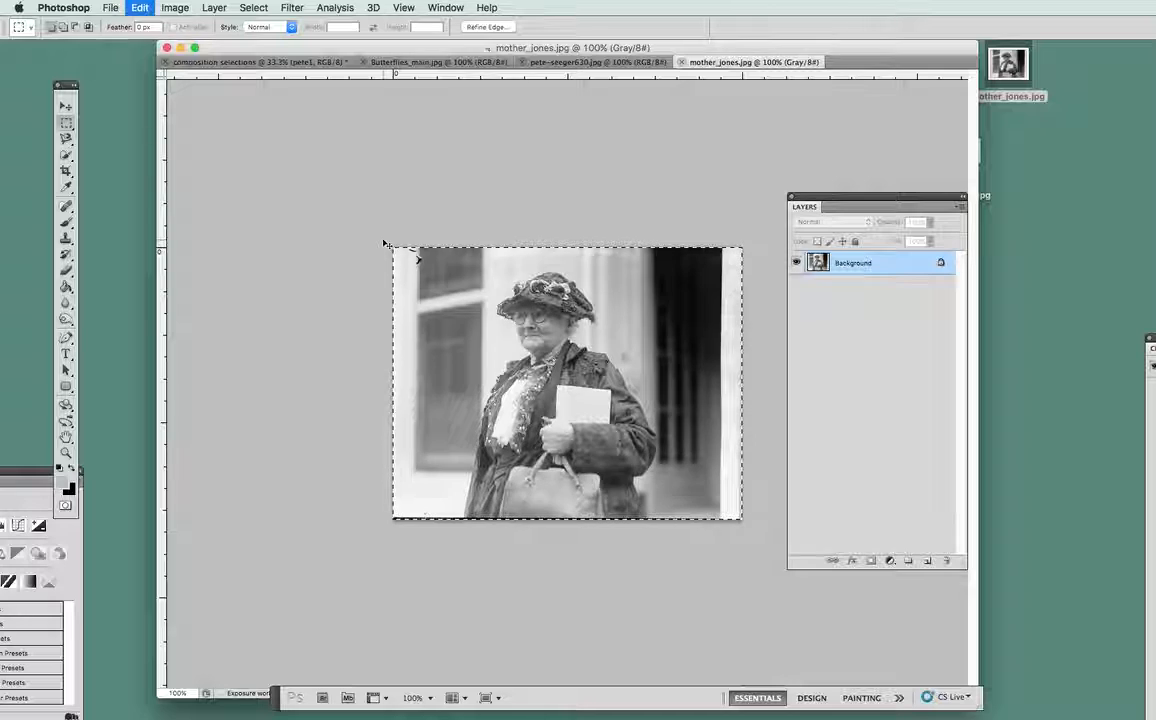
Step: Return to the composition selections document and paste the copied photo as a new layer above pete1
{"action": "left_click", "coordinate": [259, 63]}
{"action": "left_click_drag", "start_coordinate": [821, 199], "coordinate": [1106, 197]}
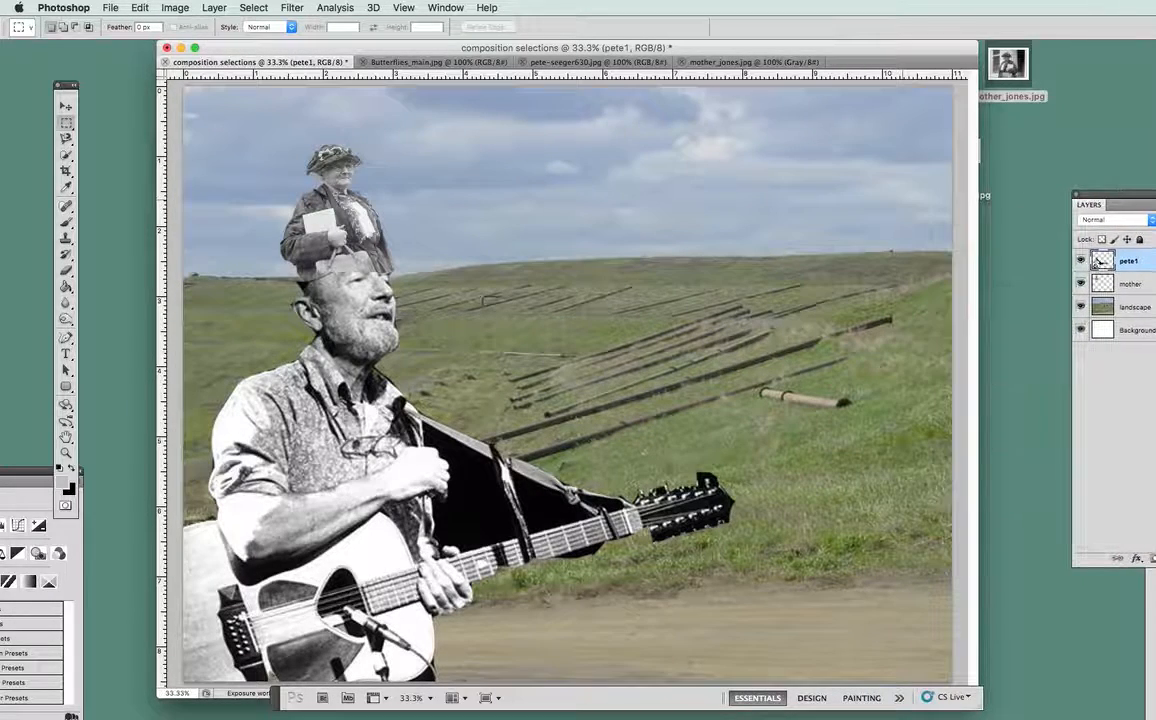
{"action": "key", "text": "super+v"}
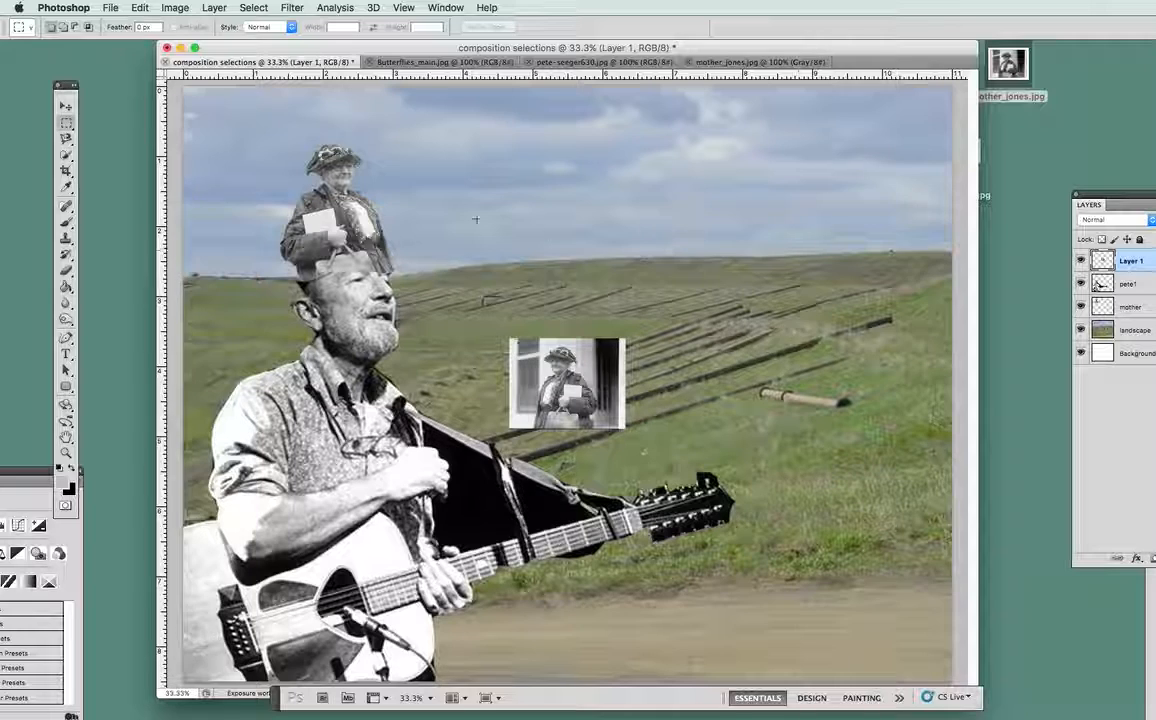
Step: Move the pasted photo up and to the right, scale it proportionally to about 305% with Free Transform, reposition it and apply
{"action": "left_click", "coordinate": [65, 106]}
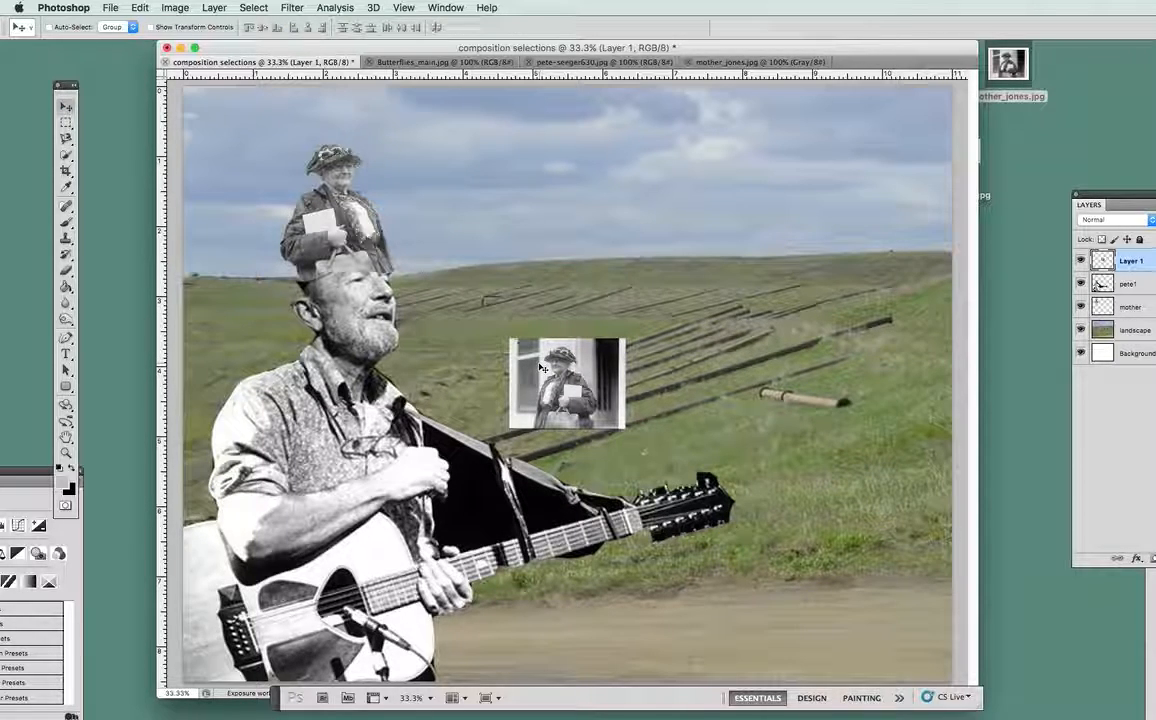
{"action": "left_click_drag", "start_coordinate": [546, 360], "coordinate": [627, 242]}
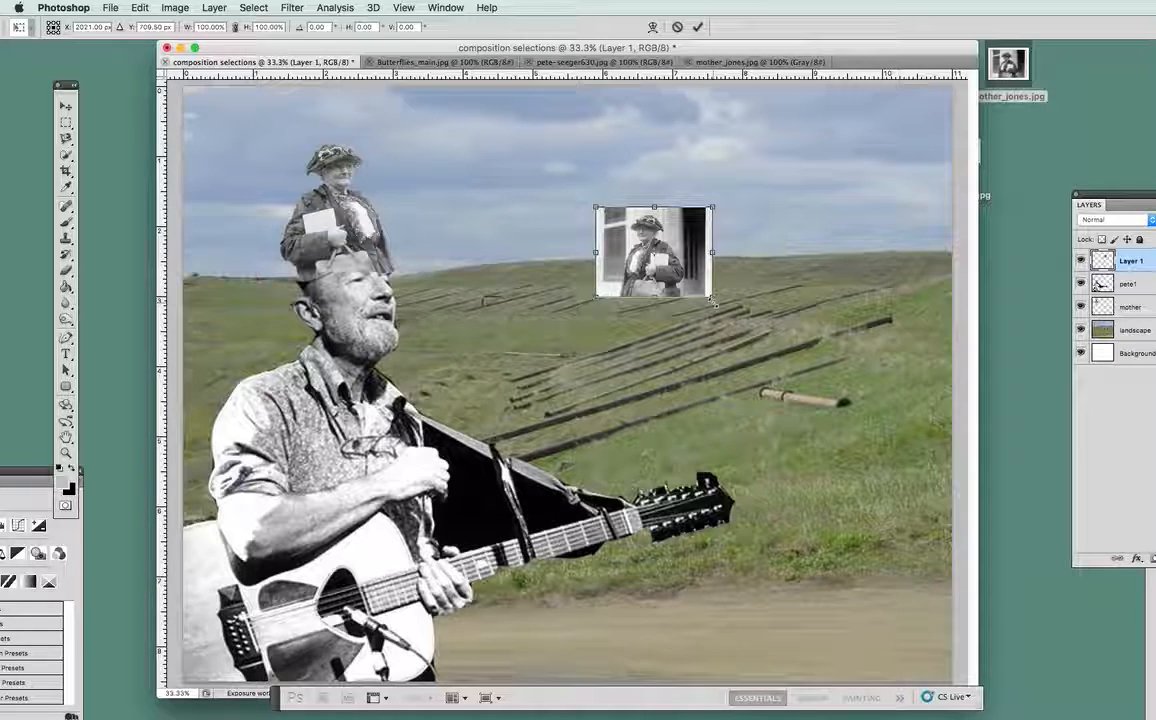
{"action": "left_click_drag", "start_coordinate": [713, 298], "coordinate": [912, 533]}
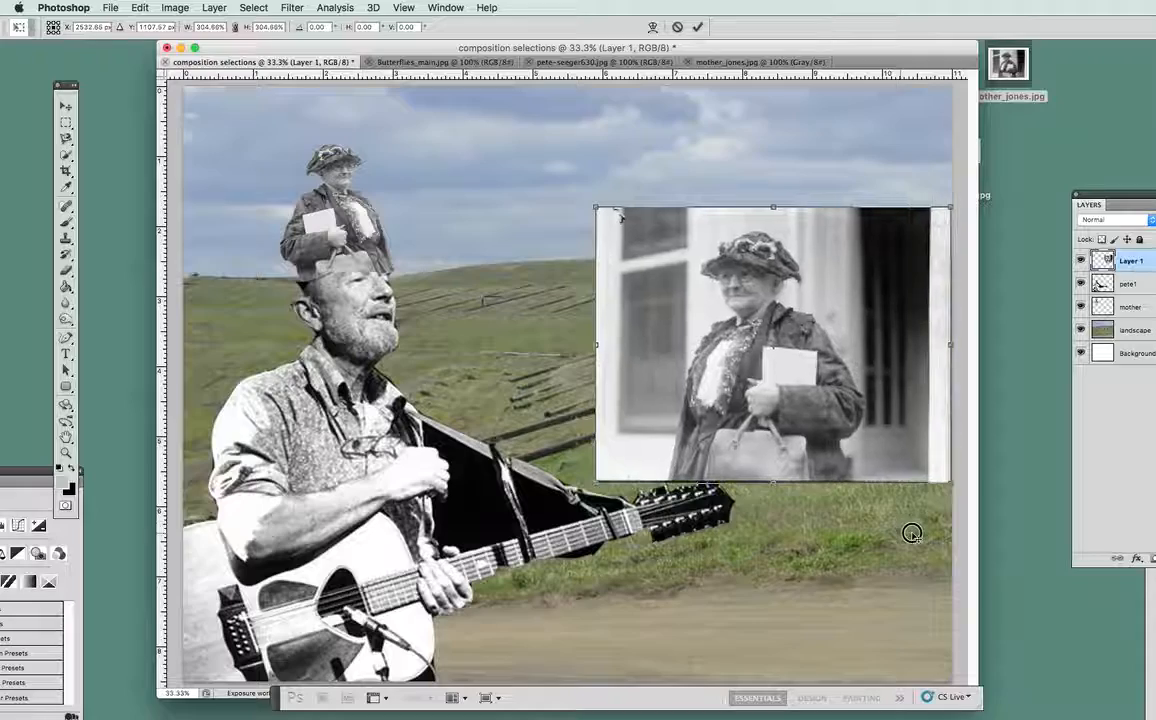
{"action": "left_click_drag", "start_coordinate": [800, 260], "coordinate": [736, 202]}
{"action": "key", "text": "Return"}
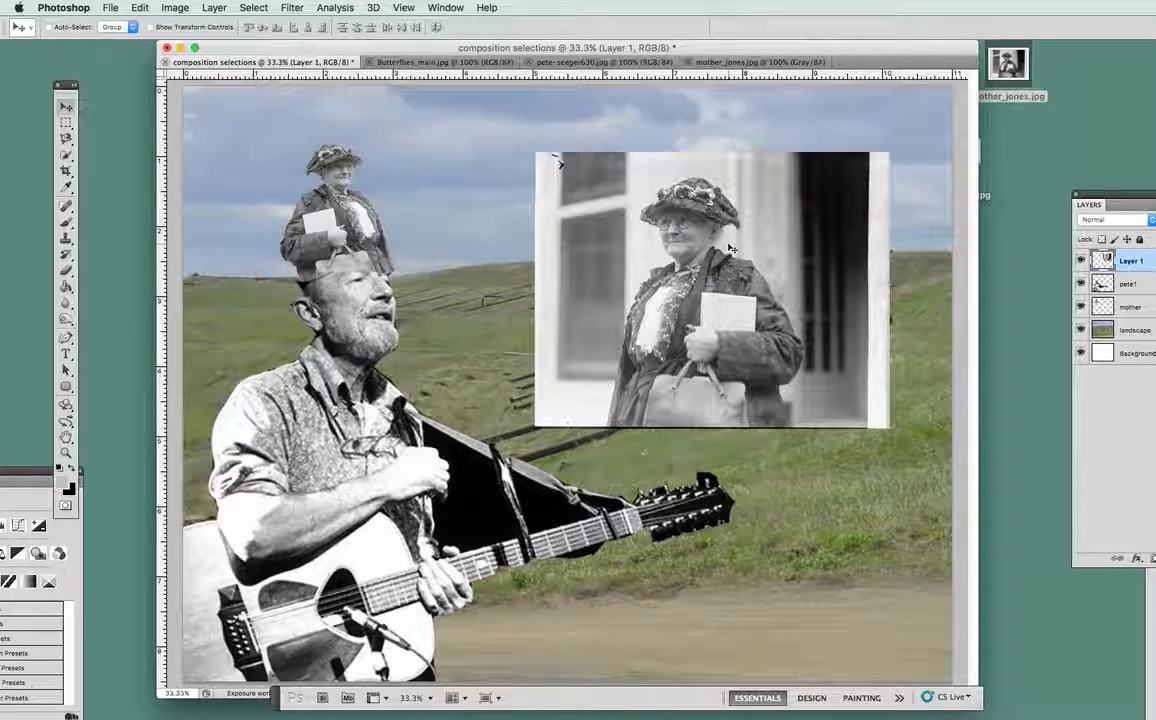
Step: Select the backdrop around the woman on Layer 1 with the Quick Selection tool
{"action": "left_click_drag", "start_coordinate": [1120, 198], "coordinate": [992, 176]}
{"action": "left_click", "coordinate": [67, 155]}
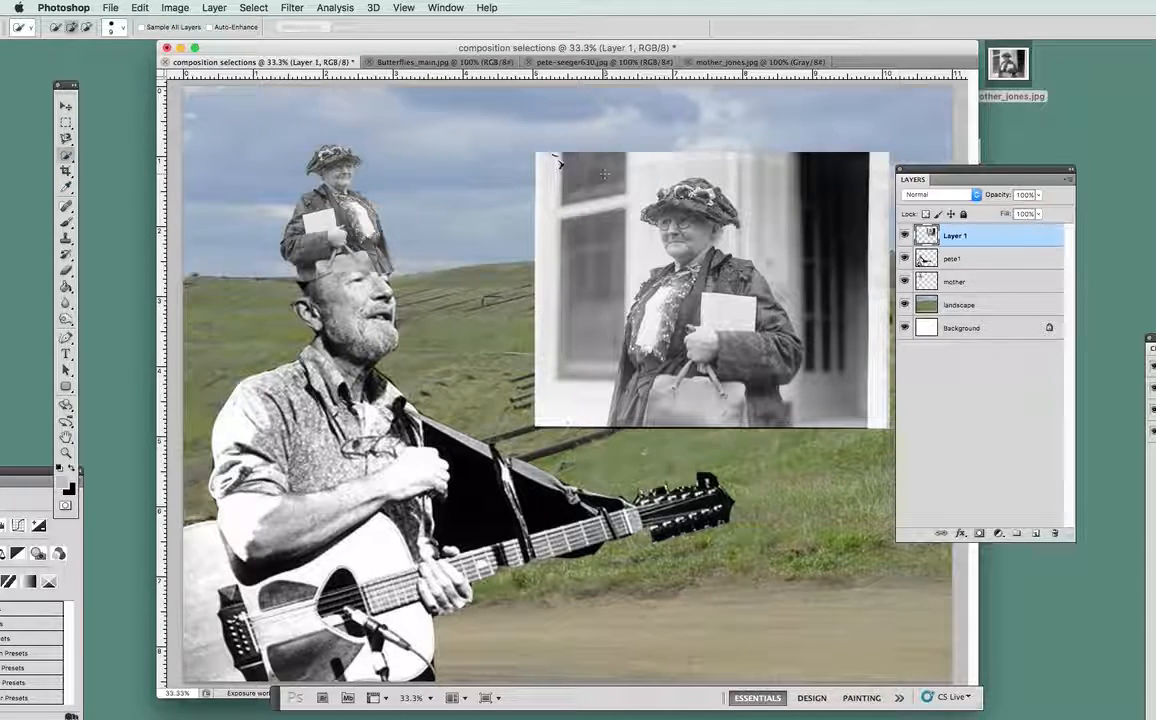
{"action": "left_click_drag", "start_coordinate": [560, 162], "coordinate": [640, 250]}
{"action": "mouse_move", "coordinate": [543, 192]}
{"action": "left_mouse_down"}
{"action": "mouse_move", "coordinate": [532, 296]}
{"action": "mouse_move", "coordinate": [553, 147]}
{"action": "left_mouse_up"}
{"action": "mouse_move", "coordinate": [758, 163]}
{"action": "left_mouse_down"}
{"action": "mouse_move", "coordinate": [804, 190]}
{"action": "mouse_move", "coordinate": [861, 170]}
{"action": "mouse_move", "coordinate": [879, 178]}
{"action": "mouse_move", "coordinate": [874, 319]}
{"action": "left_mouse_up"}
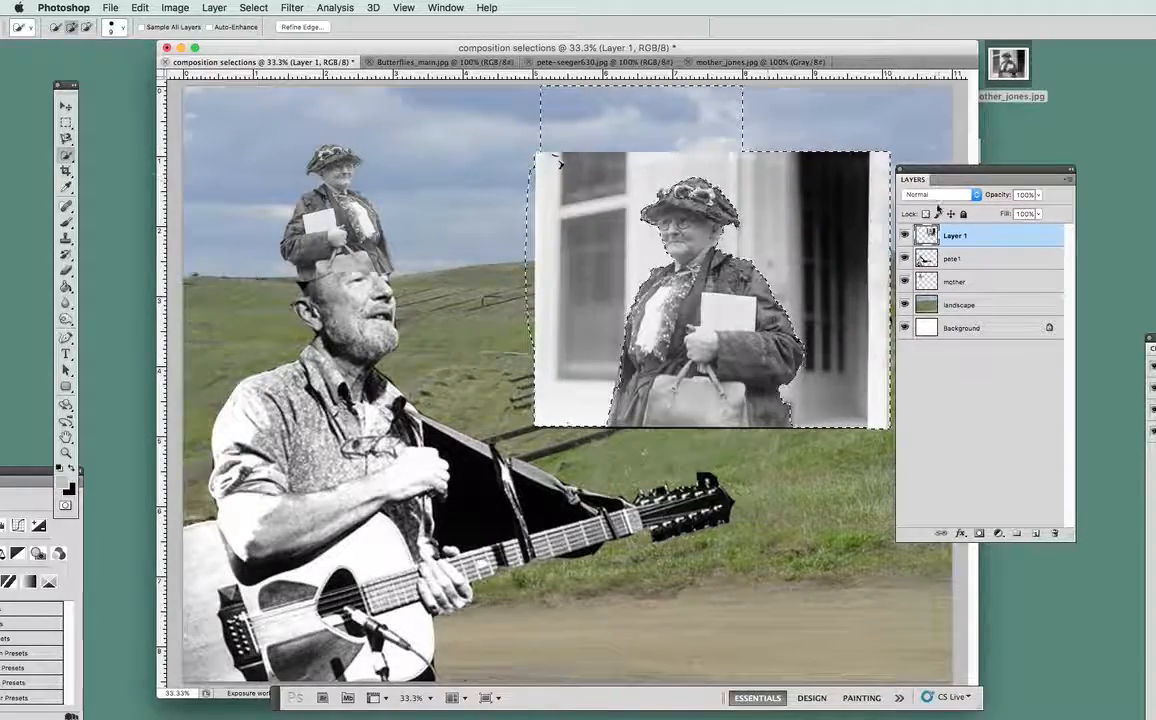
Step: Invert the selection and add it as a layer mask on Layer 1 to hide the backdrop around the woman
{"action": "double_click", "coordinate": [956, 238]}
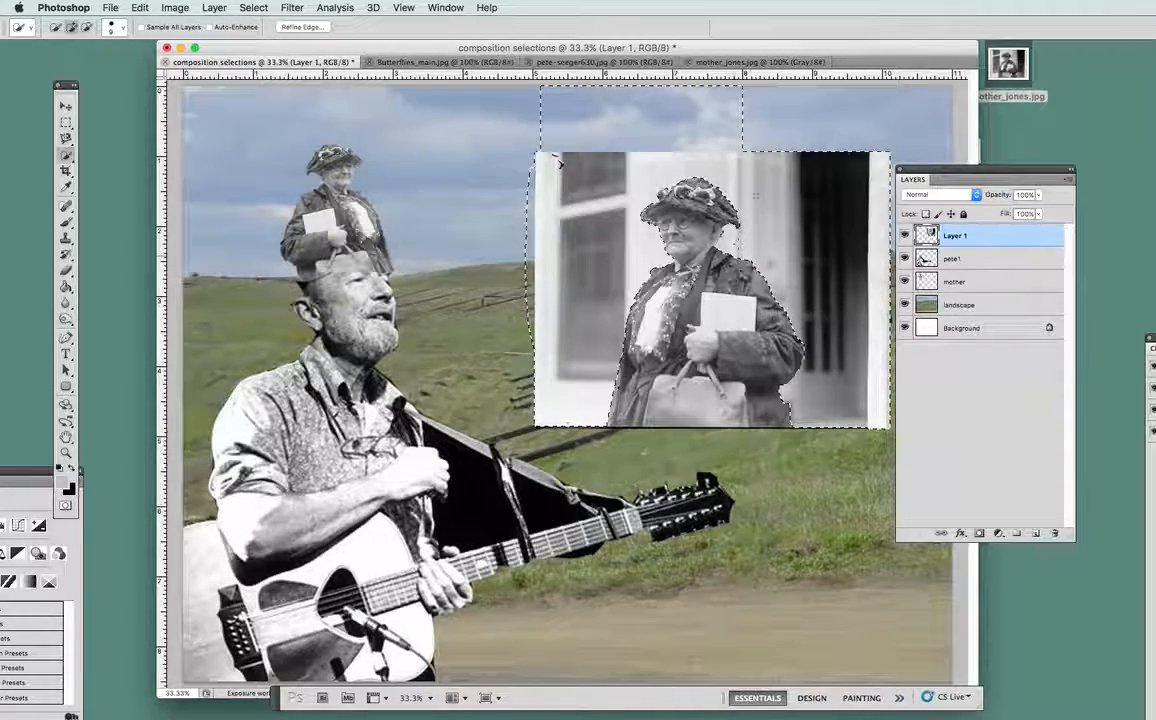
{"action": "left_click_drag", "start_coordinate": [939, 171], "coordinate": [969, 168]}
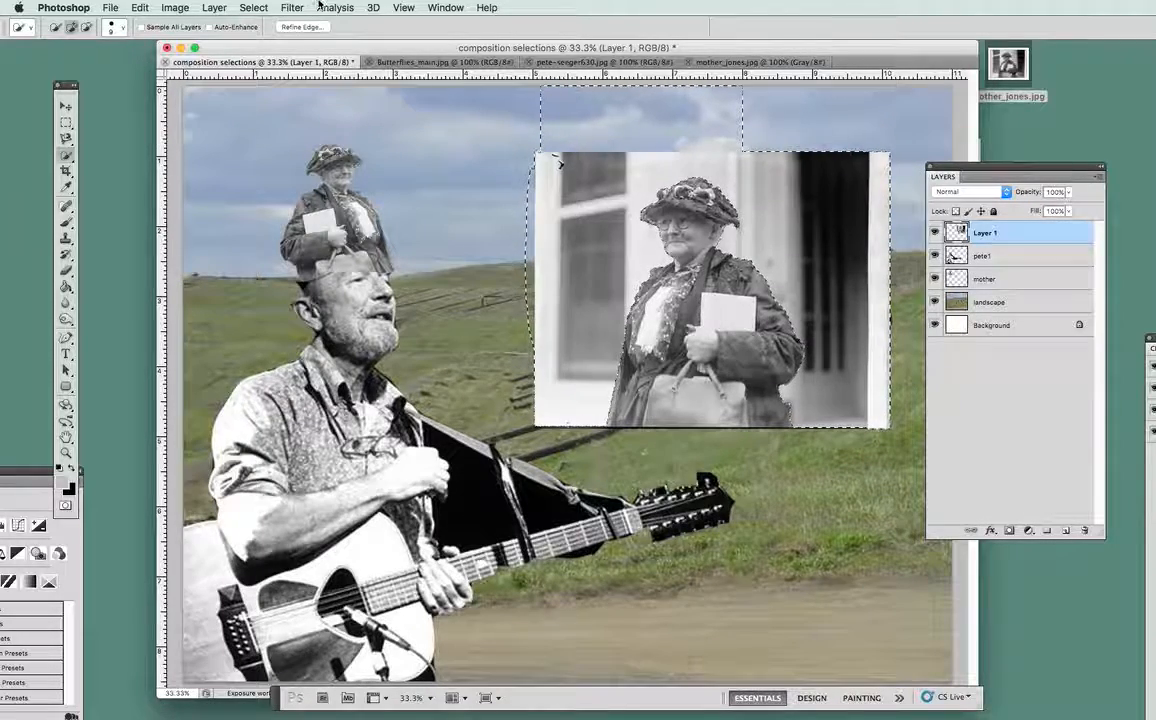
{"action": "left_click", "coordinate": [256, 8]}
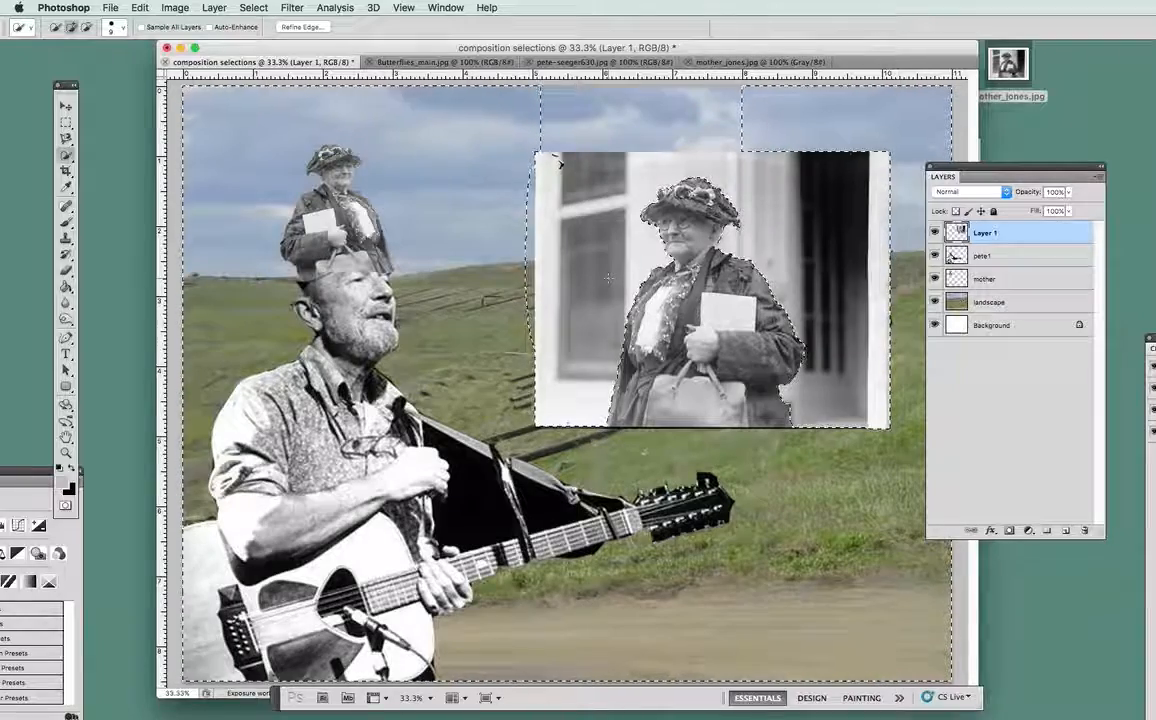
{"action": "left_click_drag", "start_coordinate": [1070, 170], "coordinate": [461, 137]}
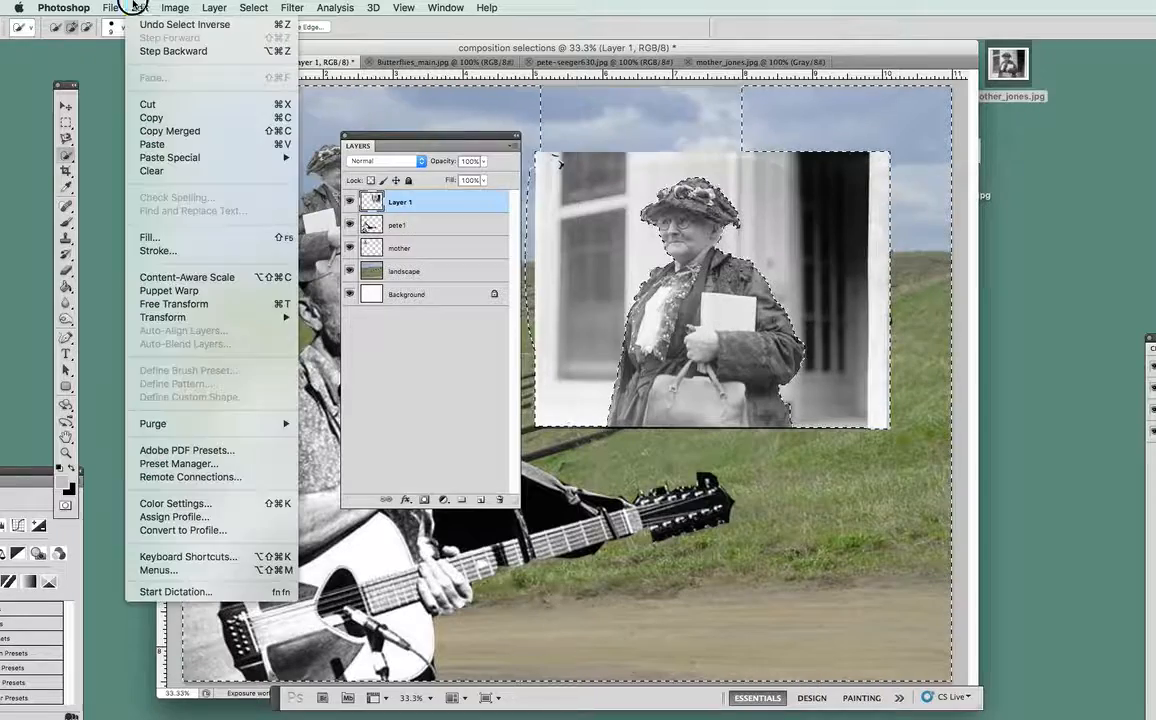
{"action": "left_click", "coordinate": [137, 7]}
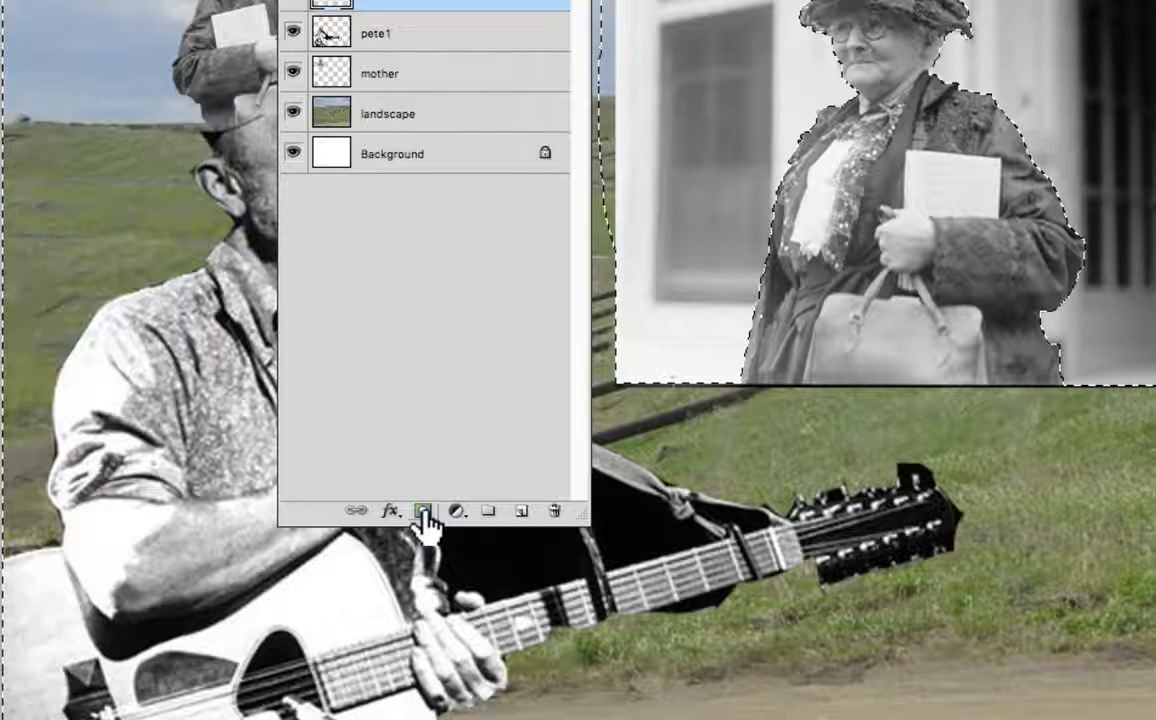
{"action": "left_click", "coordinate": [422, 511]}
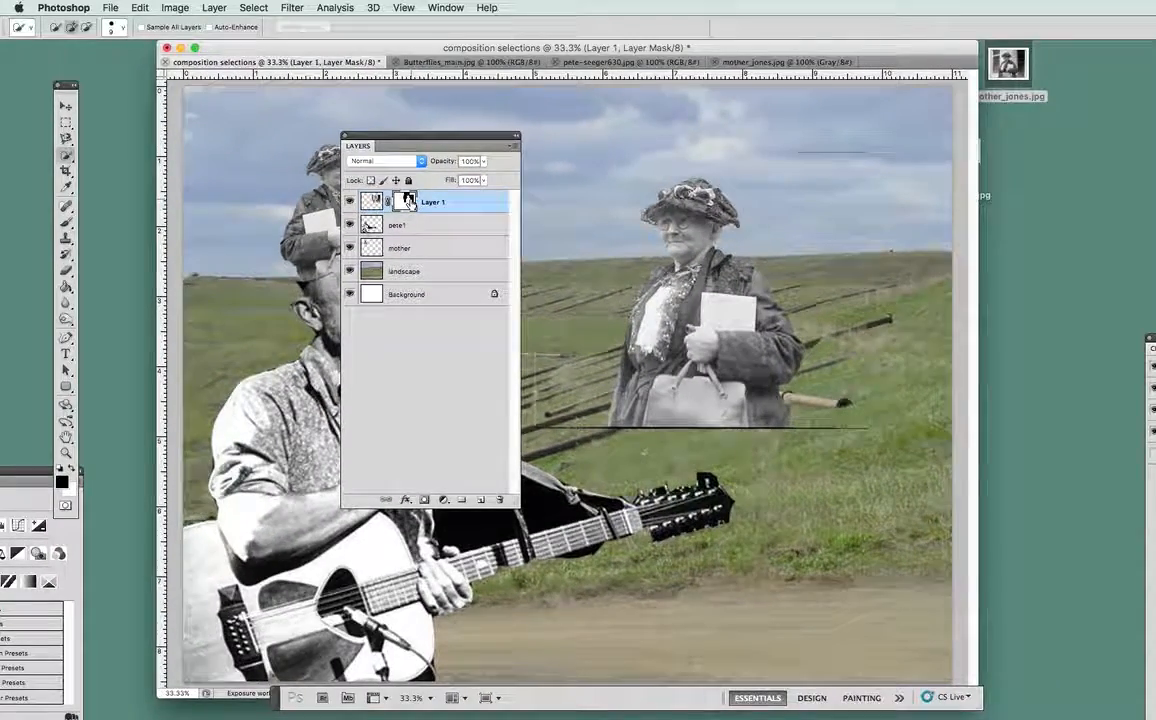
Step: Paint black on Layer 1's mask with a 50 px brush to hide the dark line beneath the woman
{"action": "left_click_drag", "start_coordinate": [63, 86], "coordinate": [123, 76]}
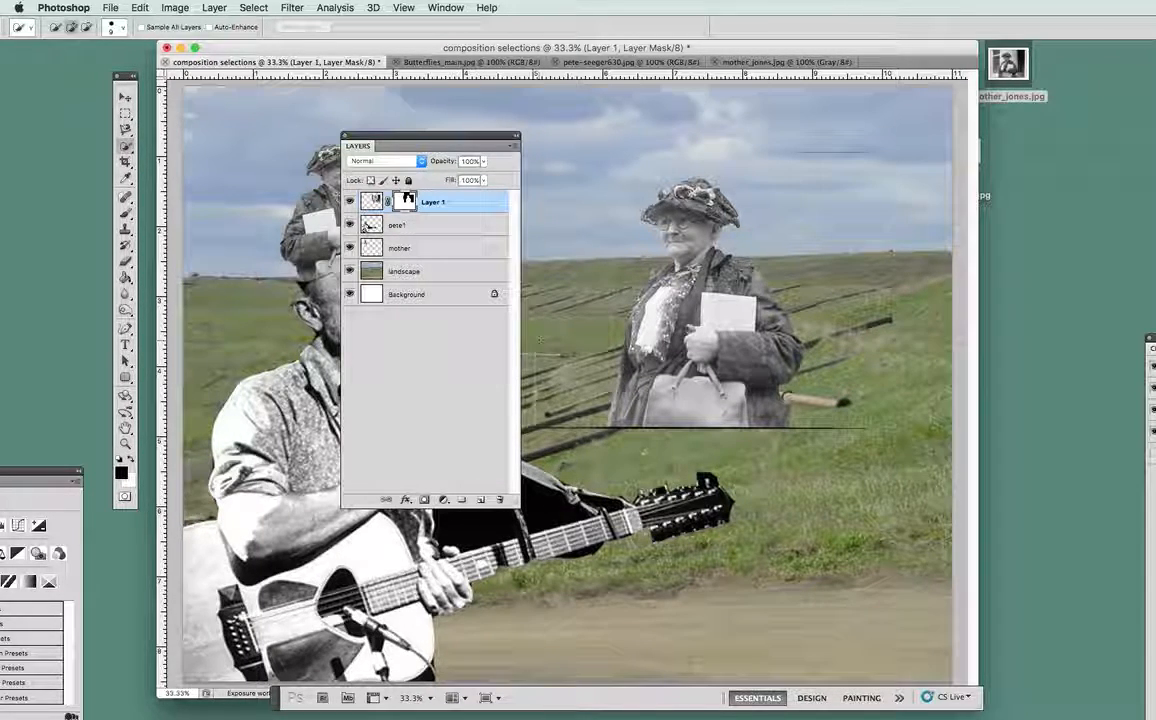
{"action": "left_click", "coordinate": [126, 214]}
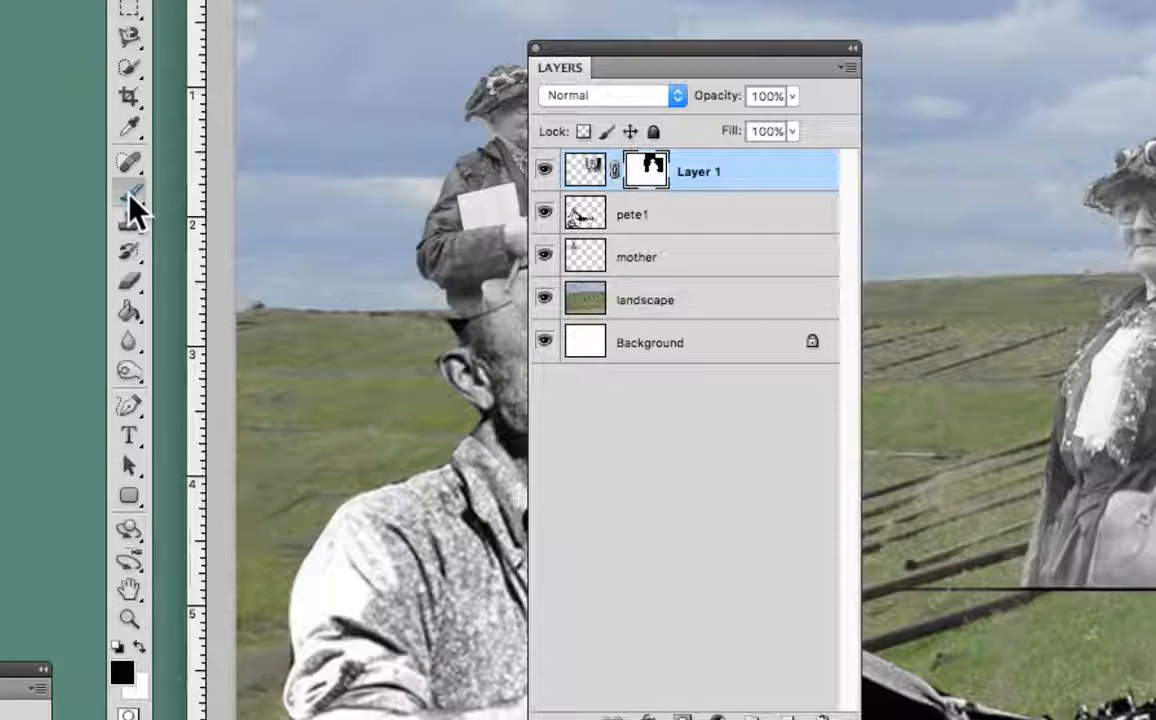
{"action": "mouse_move", "coordinate": [881, 497]}
{"action": "left_mouse_down"}
{"action": "mouse_move", "coordinate": [922, 567]}
{"action": "mouse_move", "coordinate": [903, 585]}
{"action": "mouse_move", "coordinate": [955, 593]}
{"action": "left_mouse_up"}
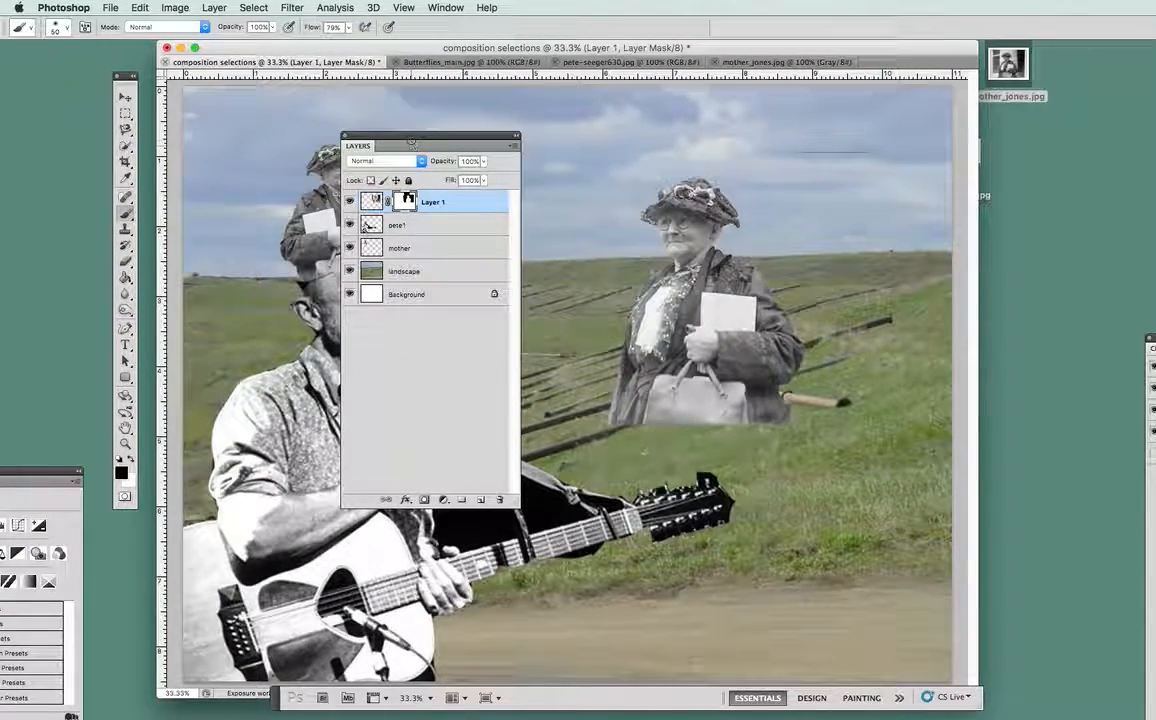
Step: Move the masked woman on Layer 1 to the landscape's upper right, rotate her about 2.6° counterclockwise with Free Transform, and apply
{"action": "left_click_drag", "start_coordinate": [423, 144], "coordinate": [14, 247]}
{"action": "left_click", "coordinate": [124, 98]}
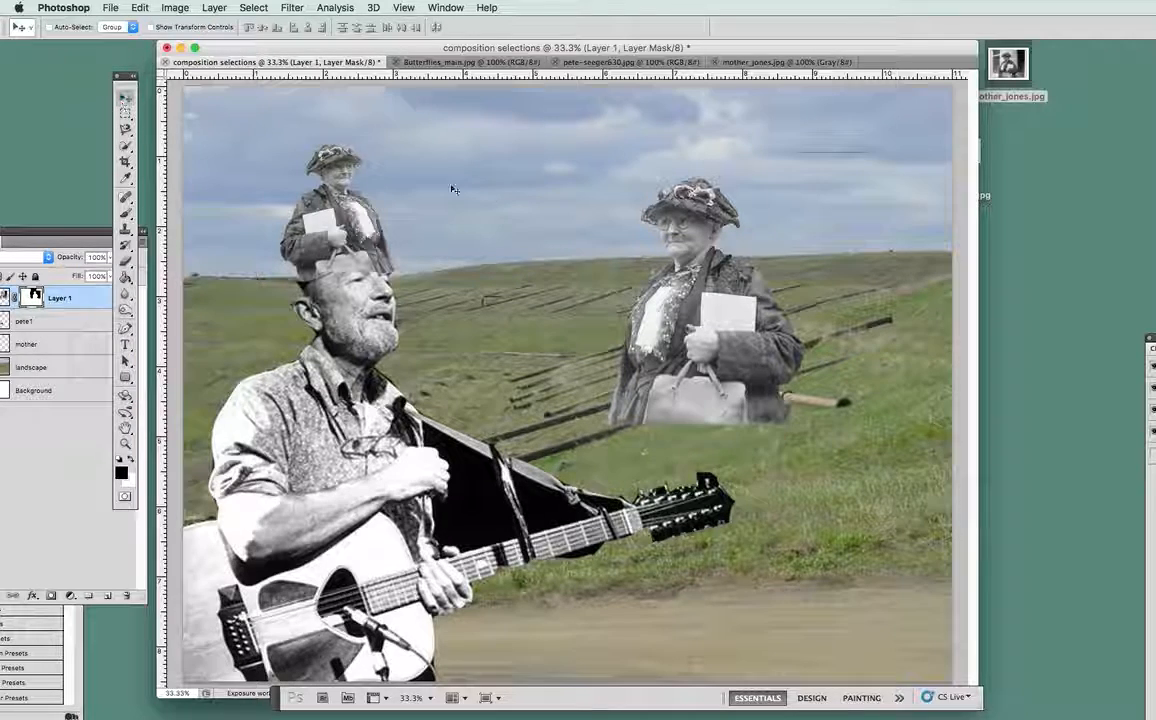
{"action": "left_click_drag", "start_coordinate": [695, 211], "coordinate": [718, 203]}
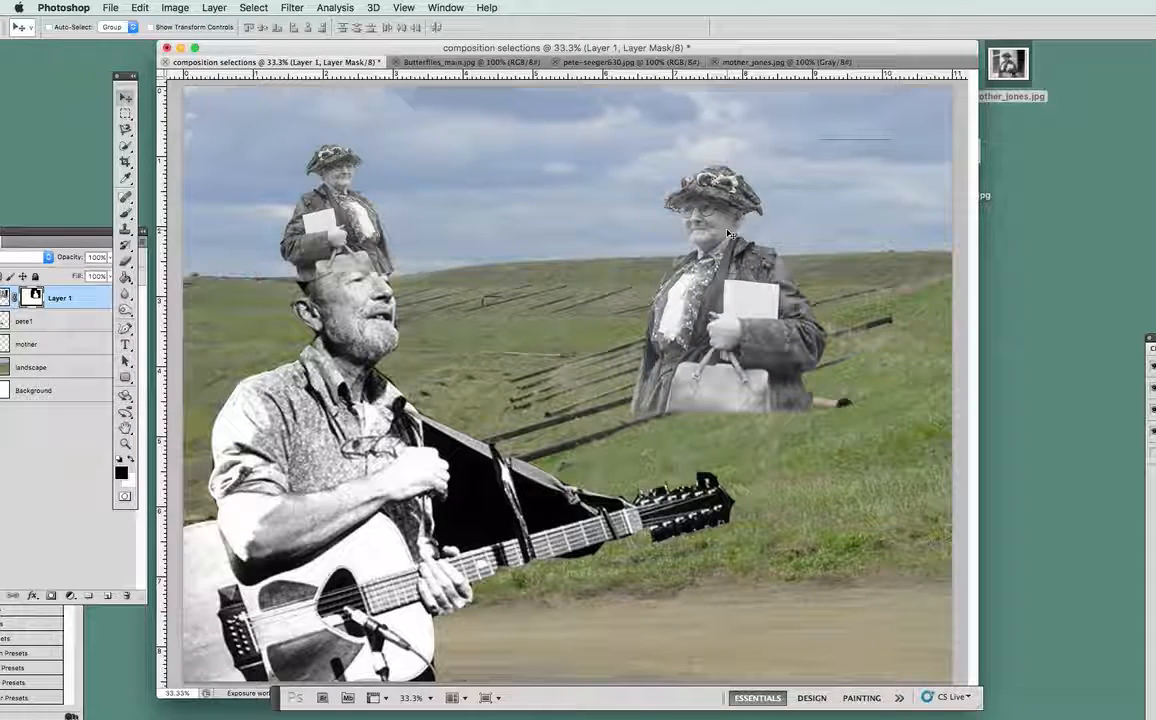
{"action": "key", "text": "super+t"}
{"action": "left_click_drag", "start_coordinate": [540, 123], "coordinate": [535, 133]}
{"action": "left_click_drag", "start_coordinate": [732, 335], "coordinate": [805, 270]}
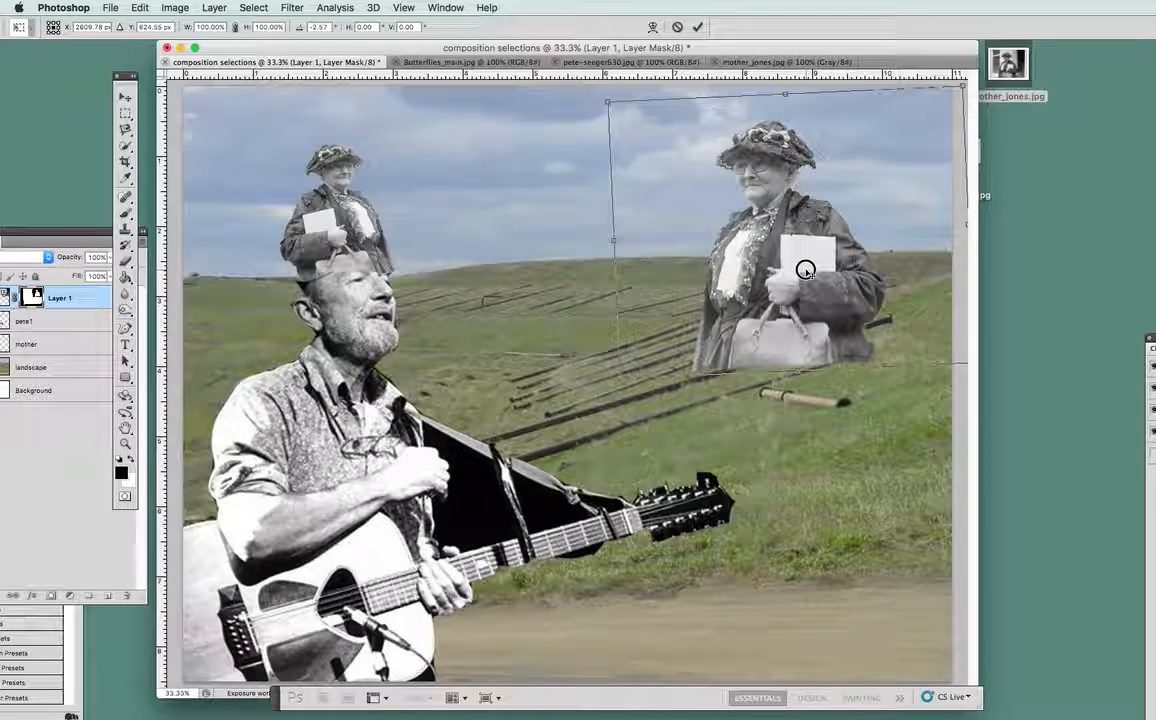
{"action": "key", "text": "Return"}
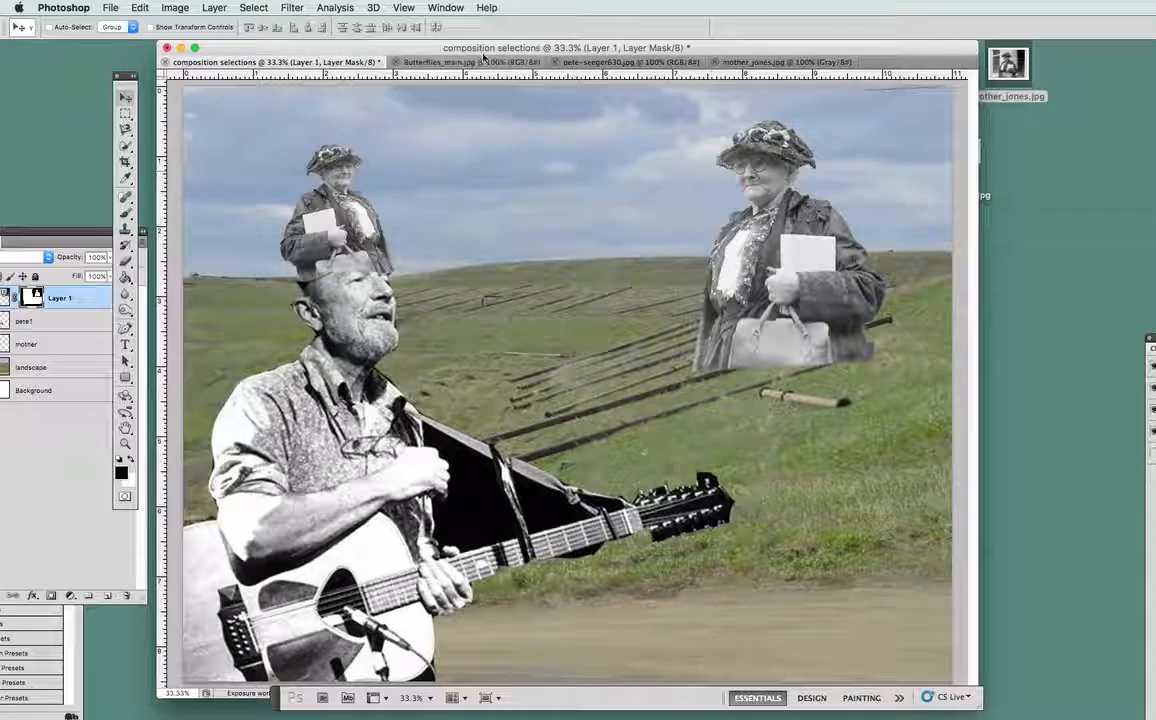
Step: Make room for the Layers panel beside the document and hide the mother layer
{"action": "left_click_drag", "start_coordinate": [480, 50], "coordinate": [555, 52]}
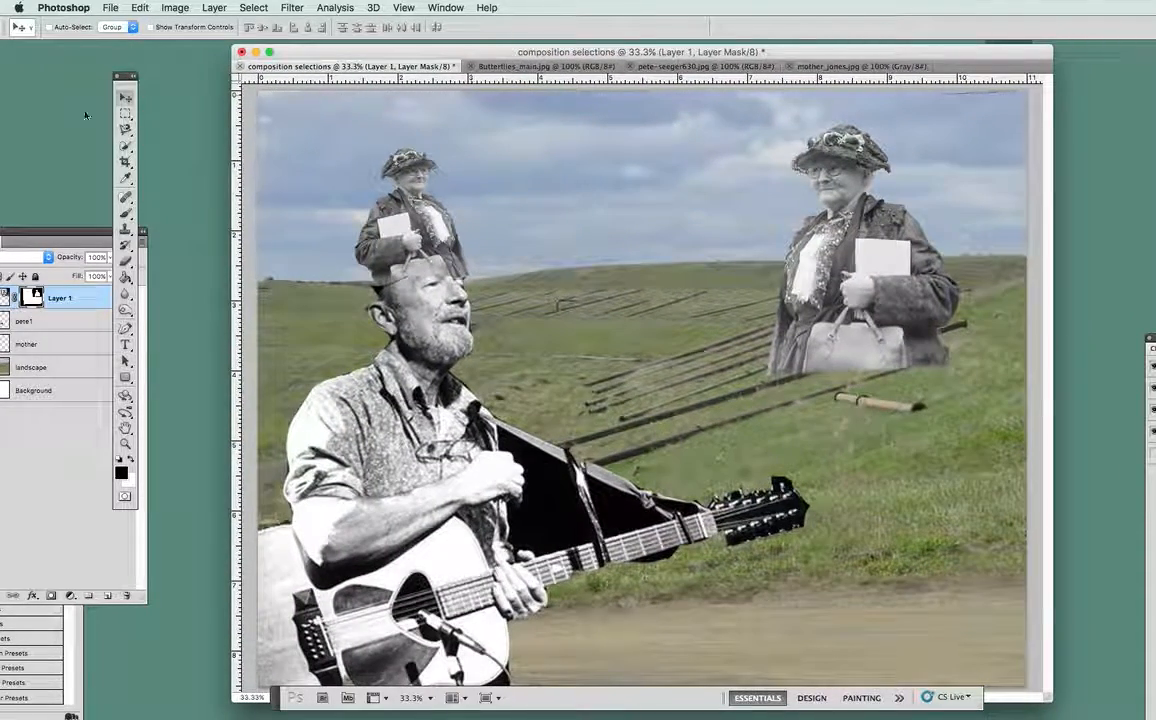
{"action": "left_click_drag", "start_coordinate": [45, 232], "coordinate": [144, 195]}
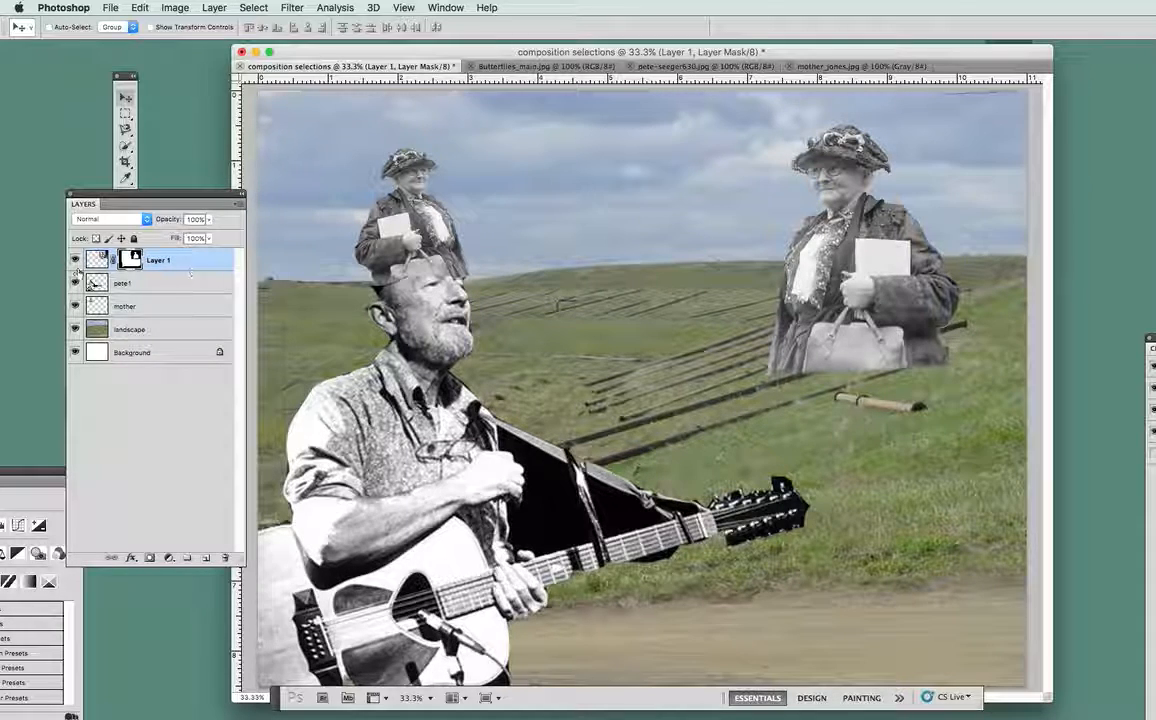
{"action": "left_click", "coordinate": [74, 306]}
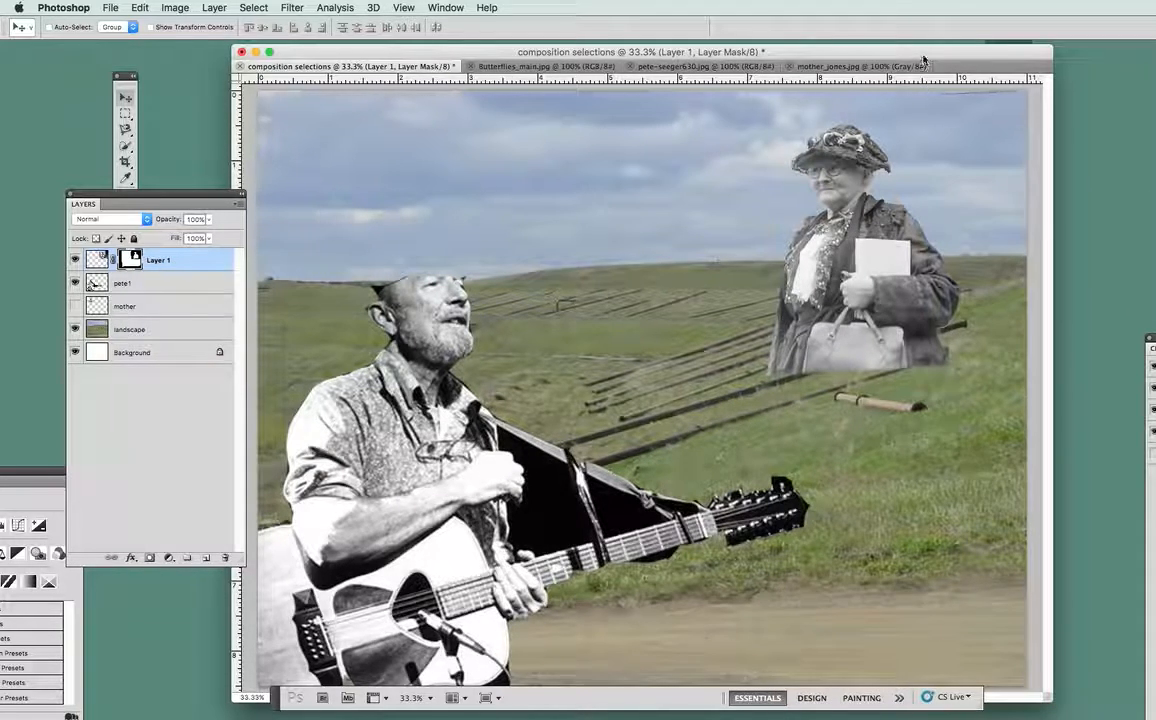
Step: Check the source image files on the desktop, put the composition window back, and open Butterflies_main.jpg
{"action": "left_click_drag", "start_coordinate": [921, 51], "coordinate": [908, 421]}
{"action": "left_click_drag", "start_coordinate": [920, 95], "coordinate": [604, 157]}
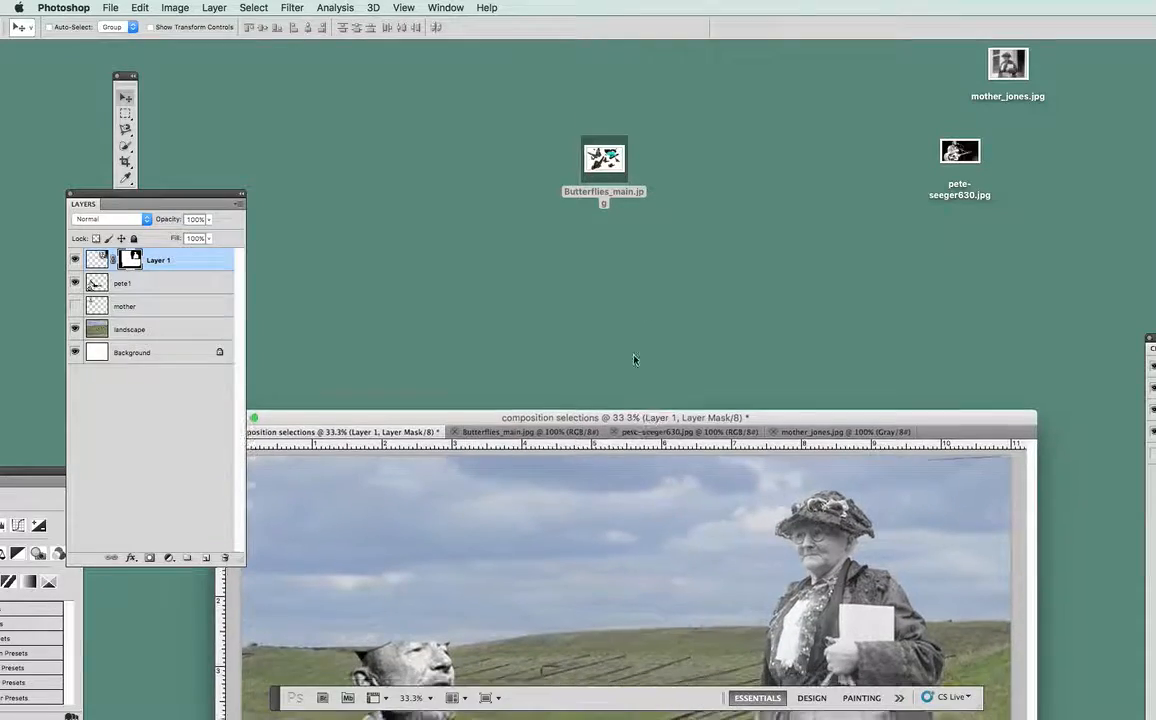
{"action": "left_click_drag", "start_coordinate": [529, 406], "coordinate": [497, 29]}
{"action": "left_click", "coordinate": [110, 7]}
{"action": "left_click", "coordinate": [127, 40]}
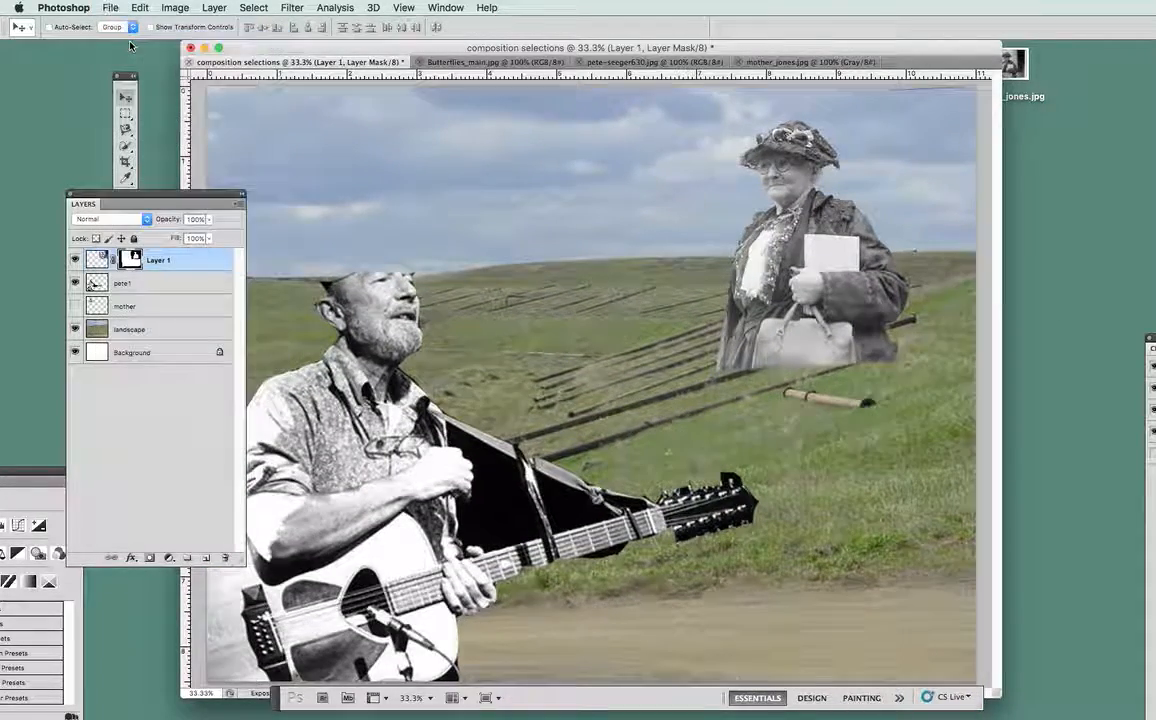
{"action": "double_click", "coordinate": [516, 197]}
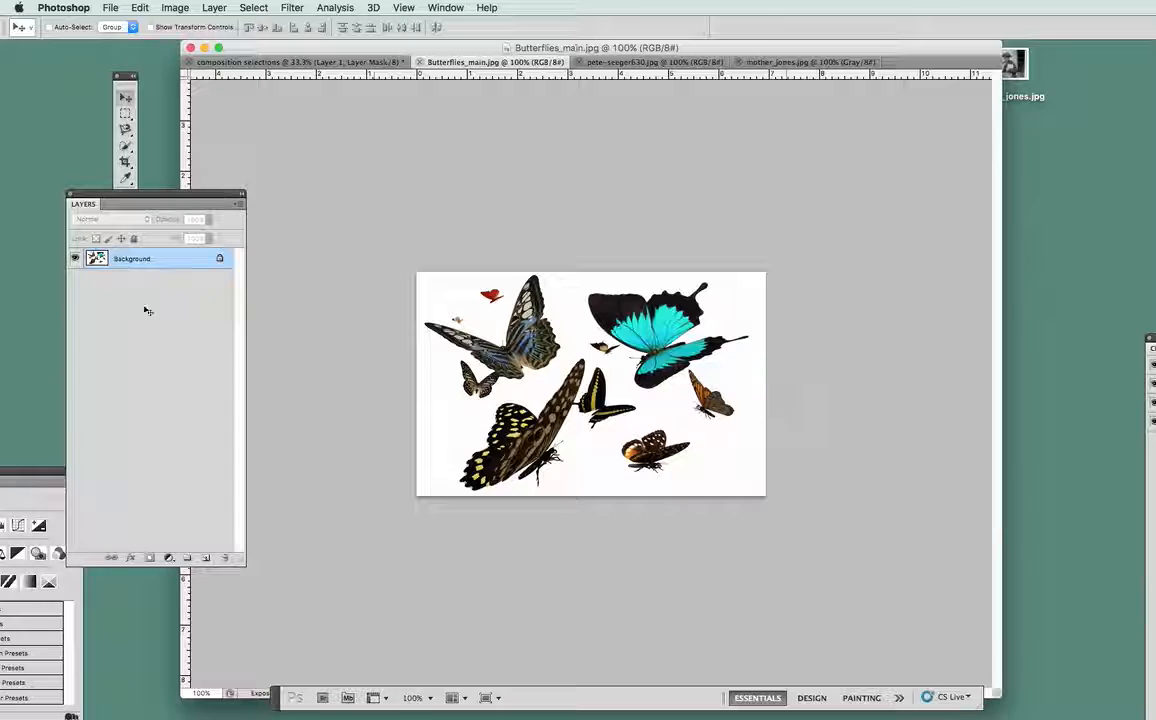
Step: Select the white background of the butterflies image with the Magic Wand at tolerance 20 and invert the selection
{"action": "left_click_drag", "start_coordinate": [128, 190], "coordinate": [141, 390]}
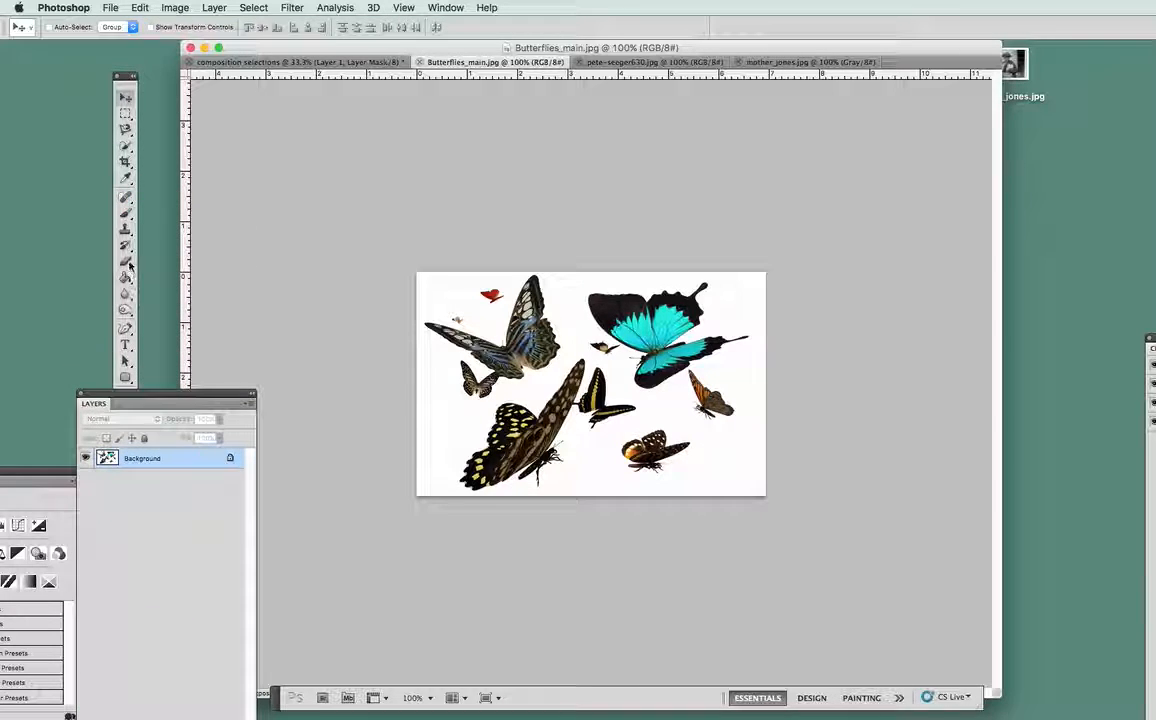
{"action": "left_click", "coordinate": [126, 148]}
{"action": "left_click_drag", "start_coordinate": [126, 148], "coordinate": [134, 156]}
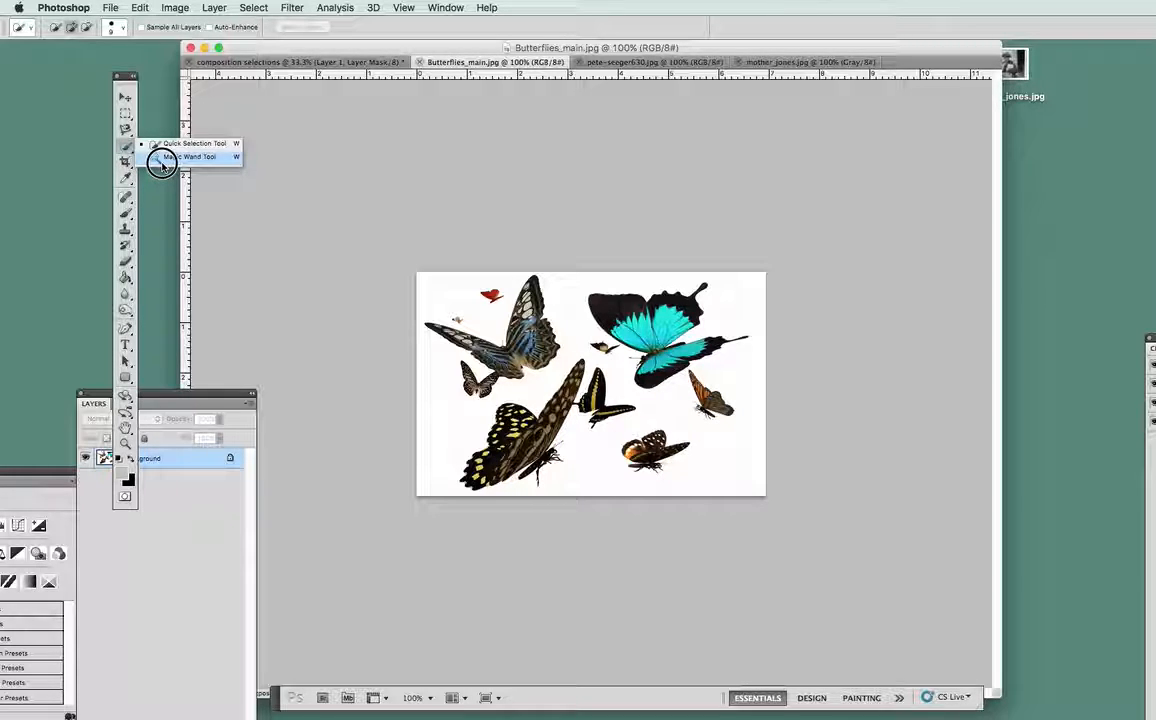
{"action": "left_click_drag", "start_coordinate": [162, 163], "coordinate": [162, 160]}
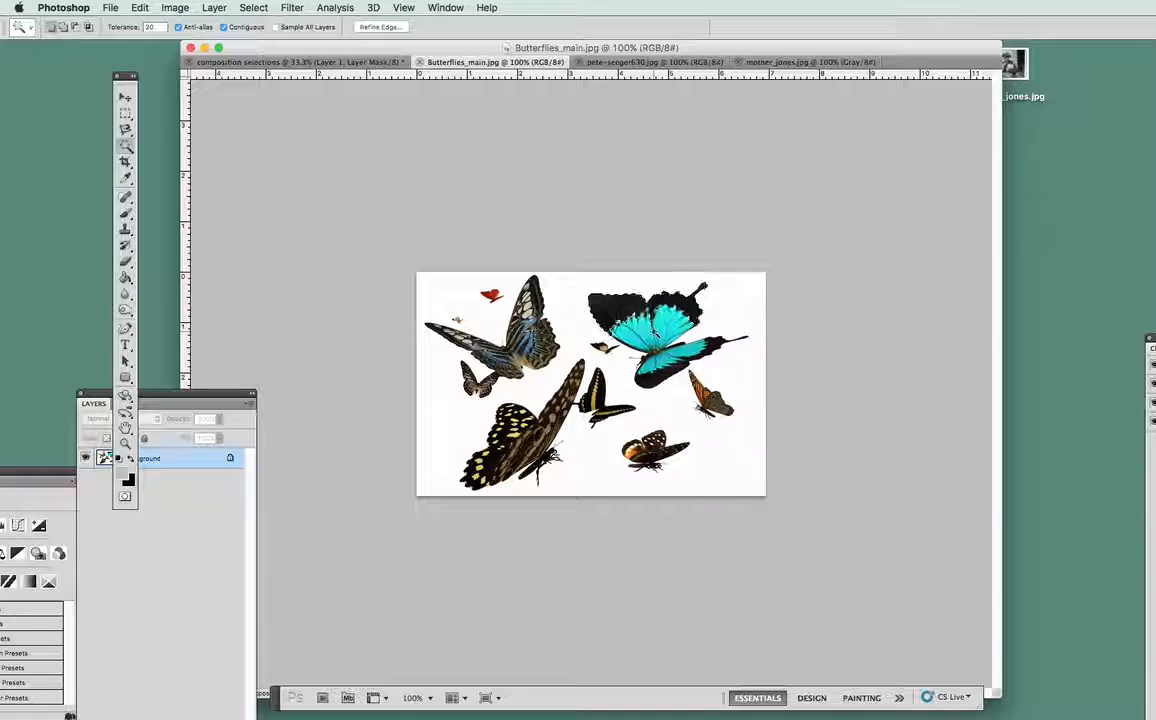
{"action": "left_click", "coordinate": [661, 334]}
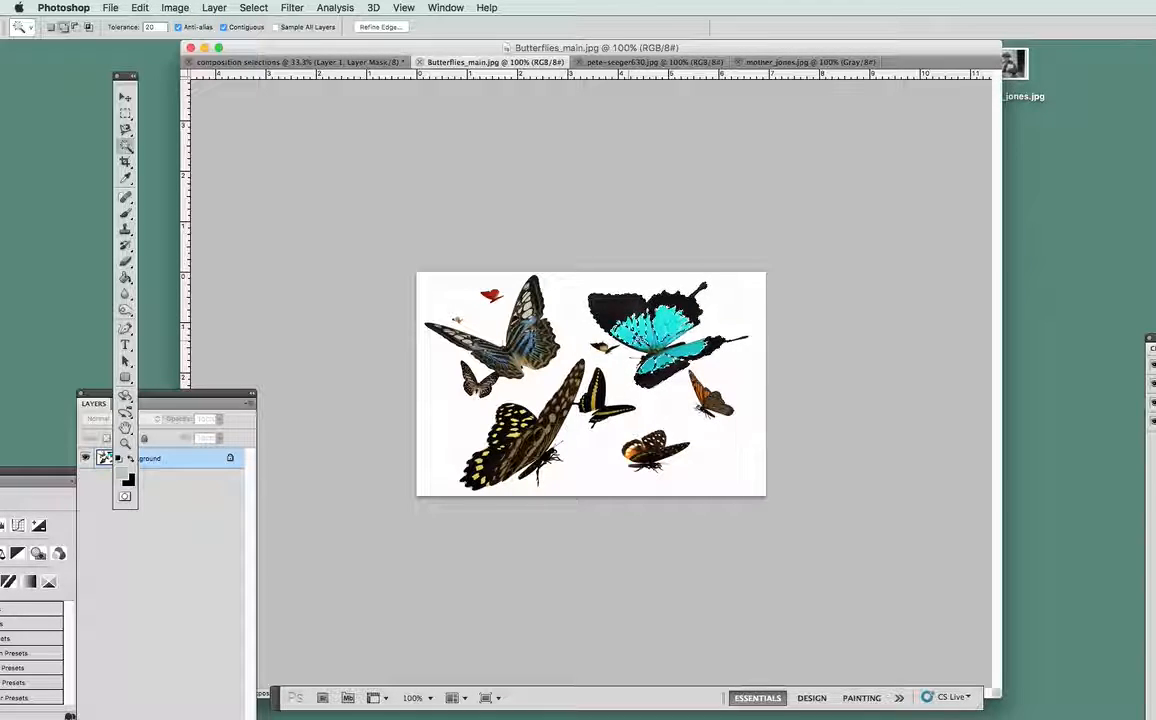
{"action": "key", "text": "super+a"}
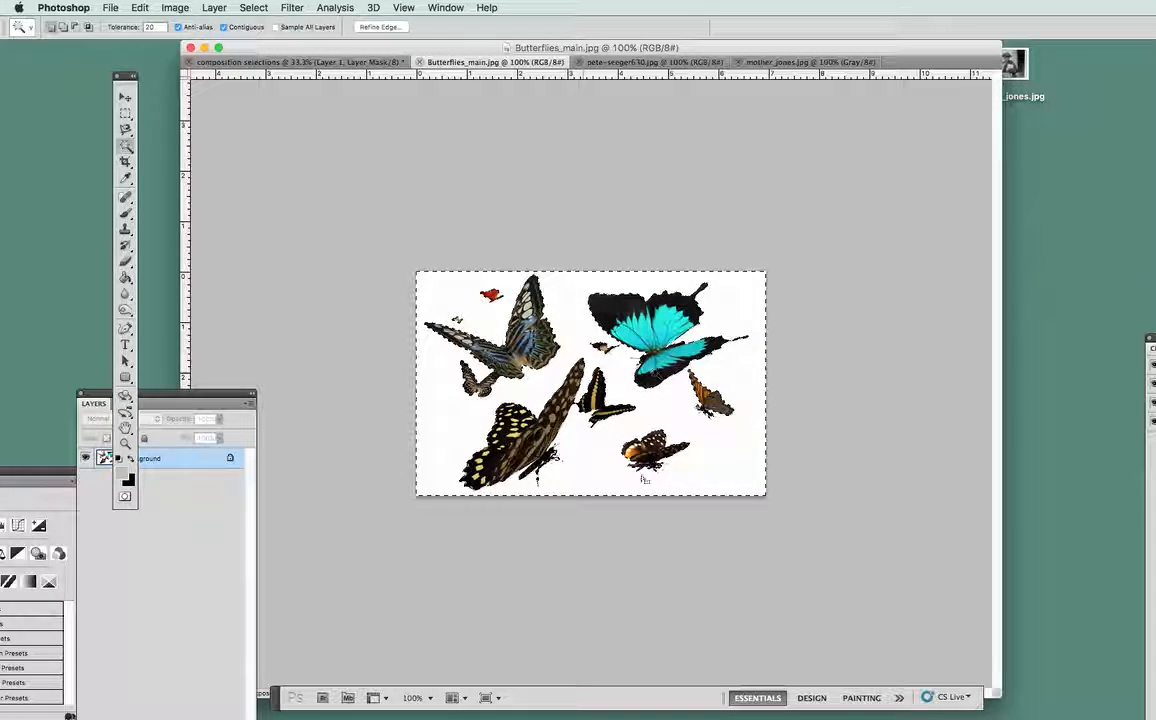
{"action": "left_click", "coordinate": [212, 7]}
{"action": "mouse_move", "coordinate": [243, 7]}
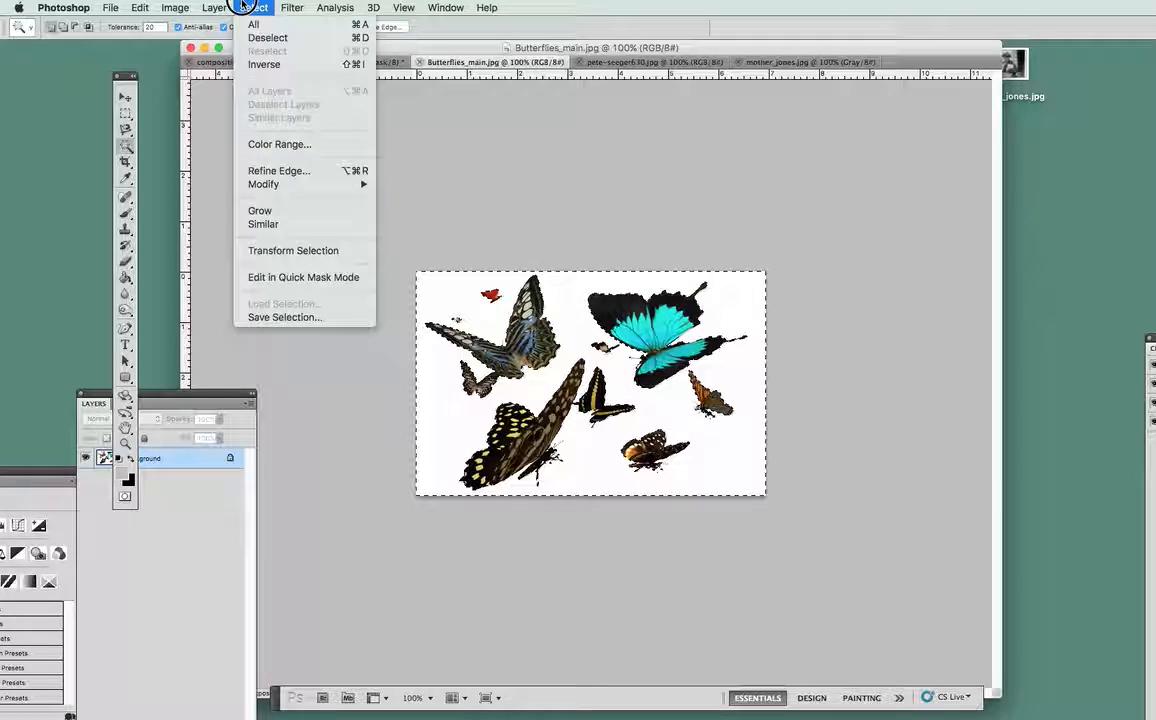
{"action": "left_click", "coordinate": [272, 64]}
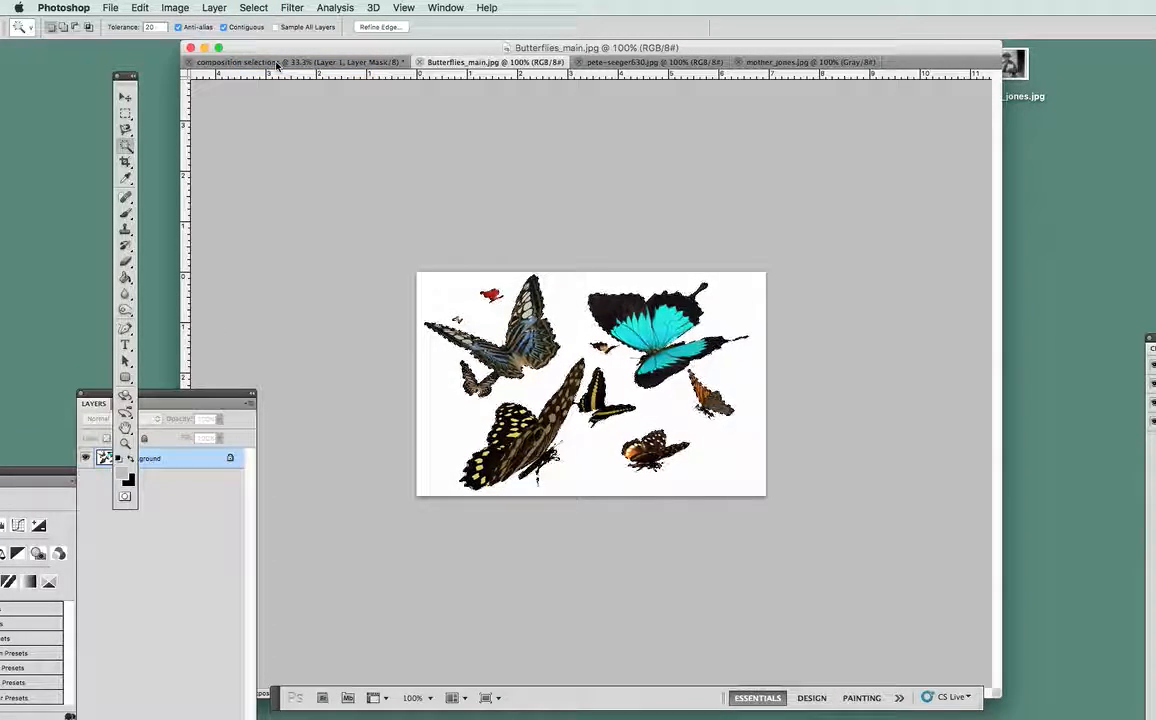
Step: Copy the selected butterflies and paste them into the composition selections document as a new layer
{"action": "left_click", "coordinate": [278, 62]}
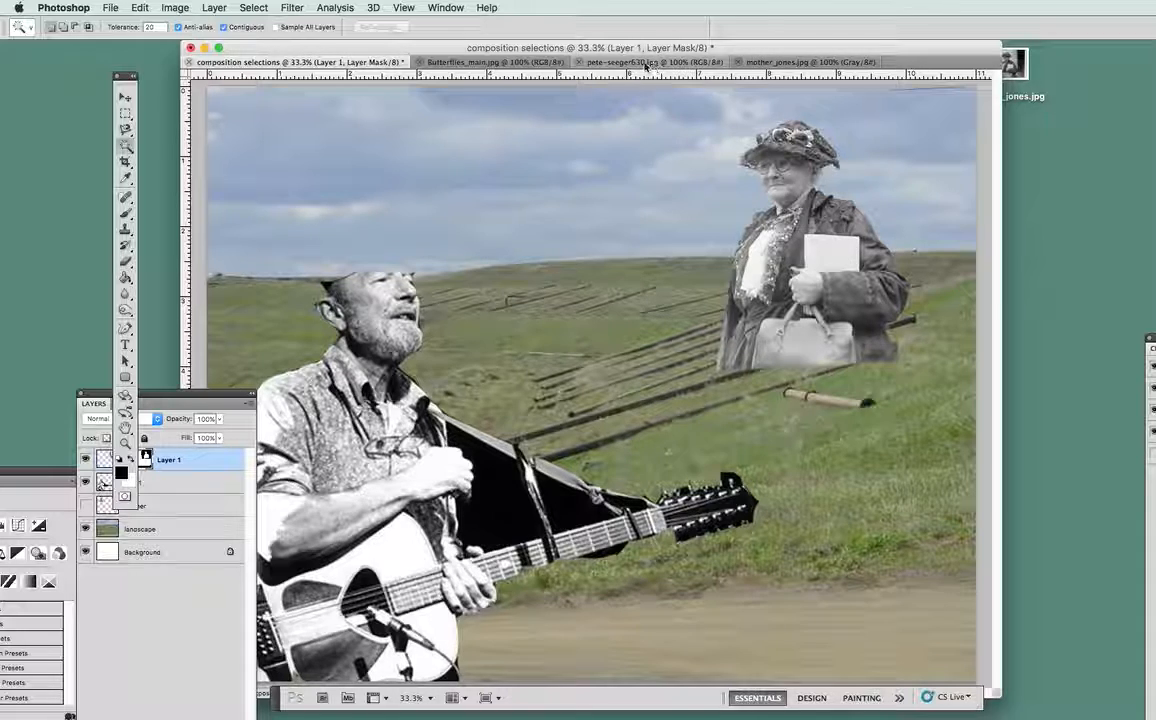
{"action": "left_click", "coordinate": [517, 64]}
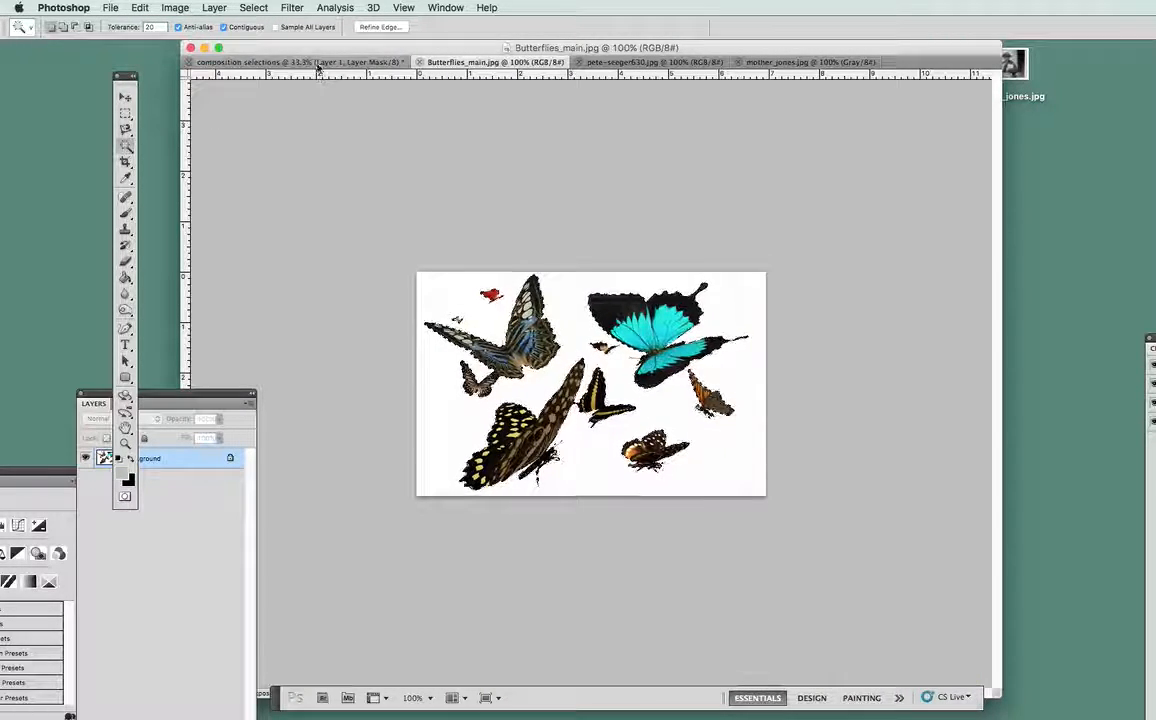
{"action": "left_click", "coordinate": [370, 63]}
{"action": "key", "text": "super+v"}
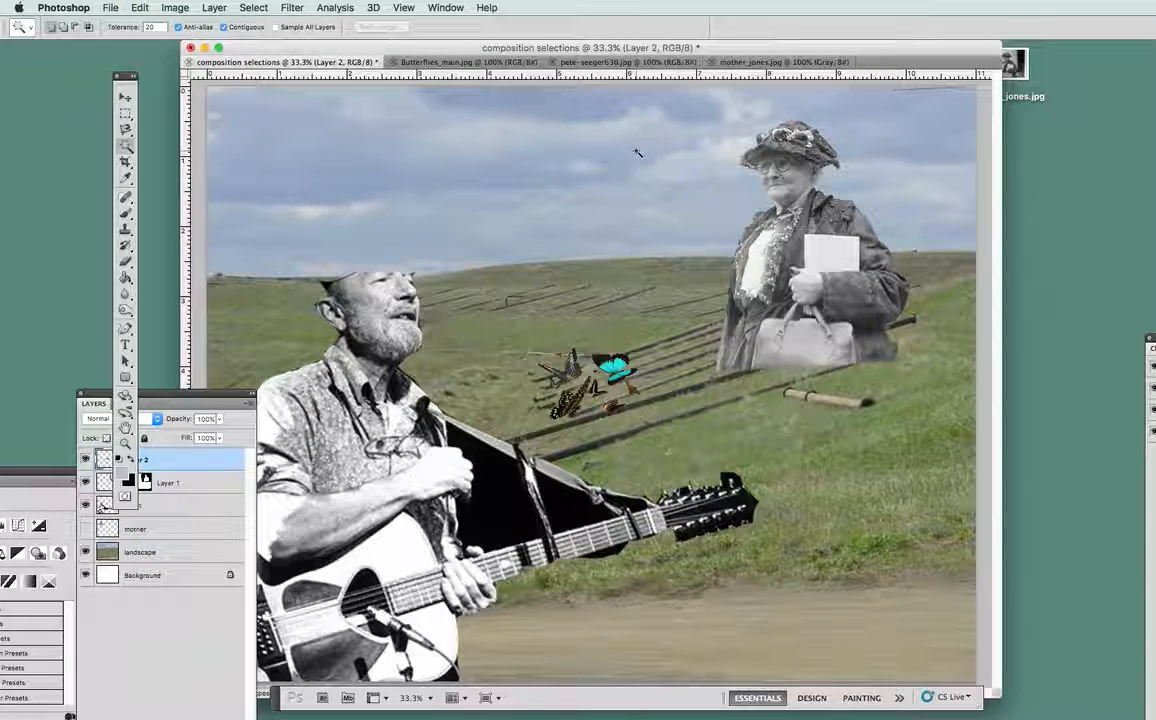
Step: Enlarge the pasted butterflies, position them across the sky with the largest yellow-spotted one over the man's head, and apply
{"action": "left_click_drag", "start_coordinate": [650, 347], "coordinate": [960, 151]}
{"action": "left_click_drag", "start_coordinate": [625, 231], "coordinate": [356, 112]}
{"action": "key", "text": "Return"}
{"action": "key", "text": "w"}
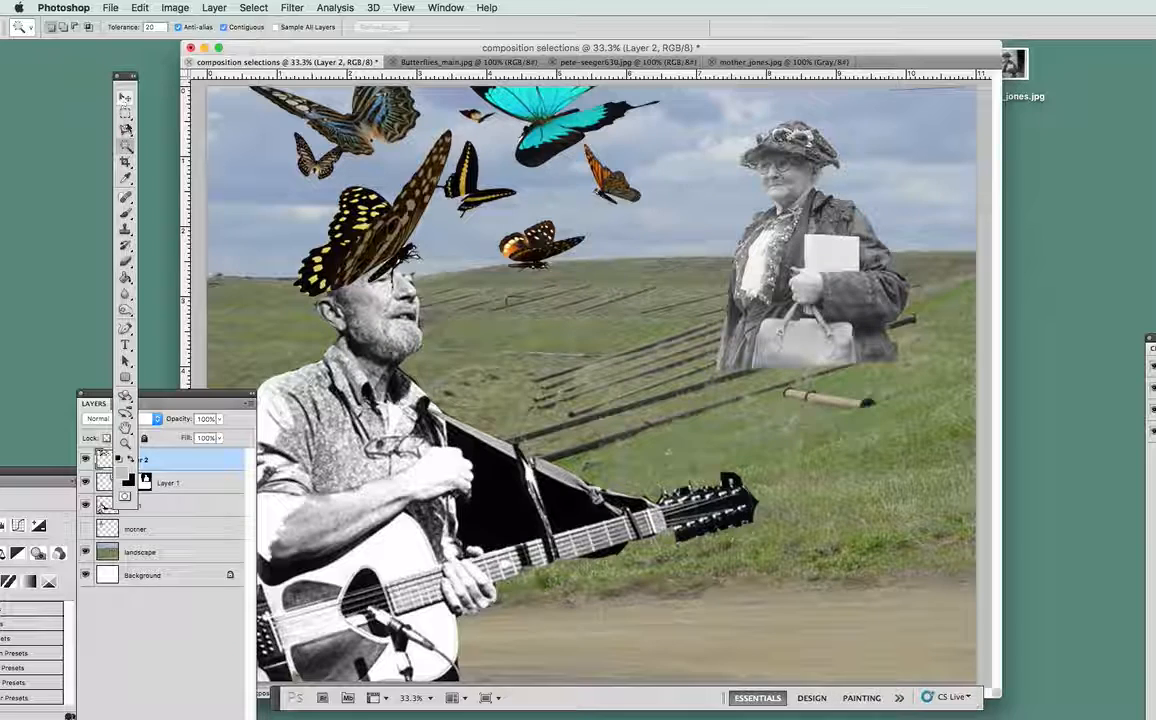
Step: Rename the pasted butterfly layer as butterflies
{"action": "left_click", "coordinate": [125, 115]}
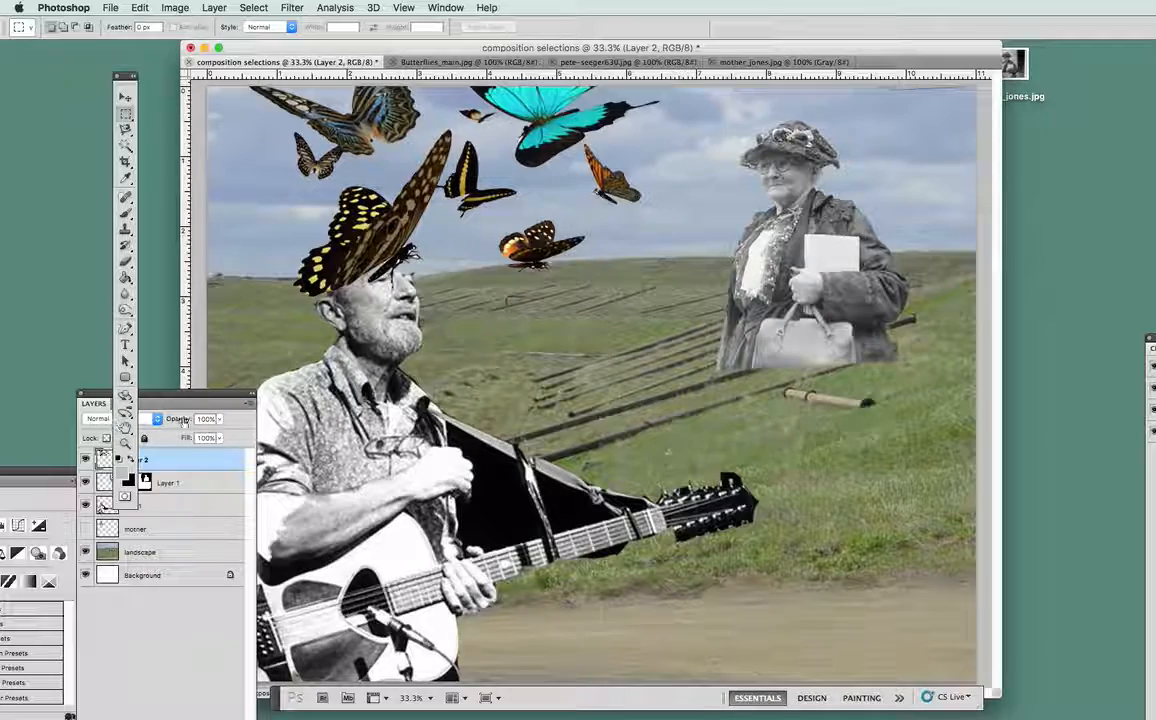
{"action": "left_click_drag", "start_coordinate": [160, 403], "coordinate": [599, 279]}
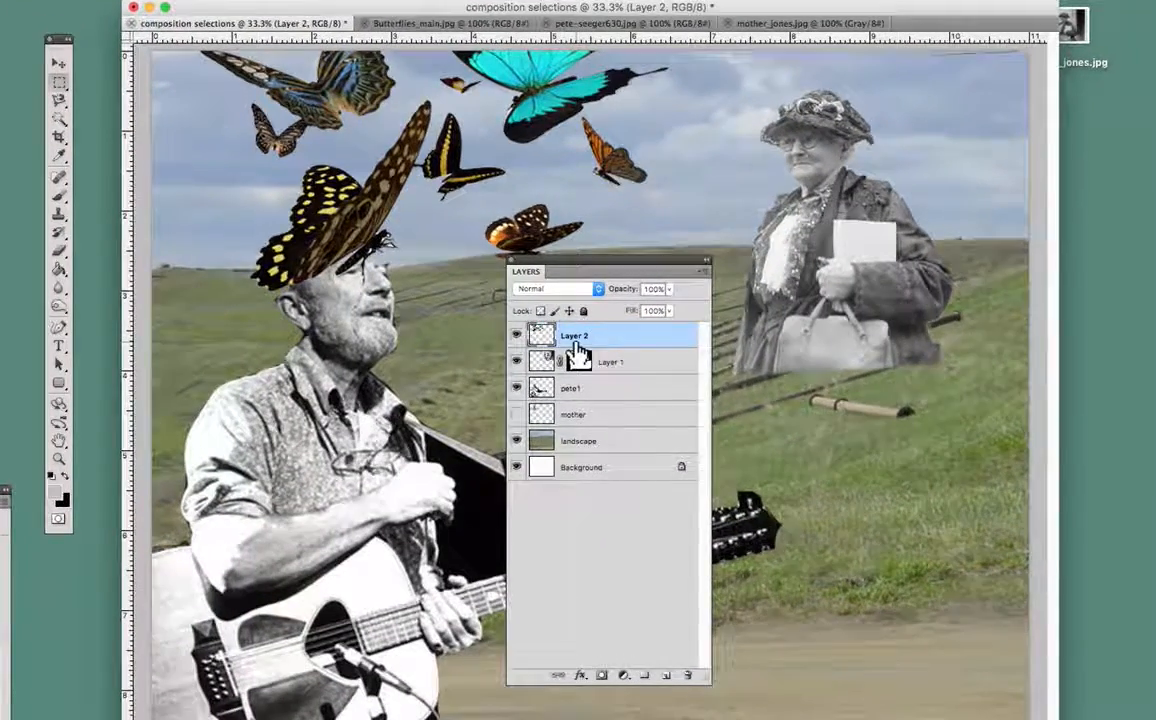
{"action": "double_click", "coordinate": [590, 342]}
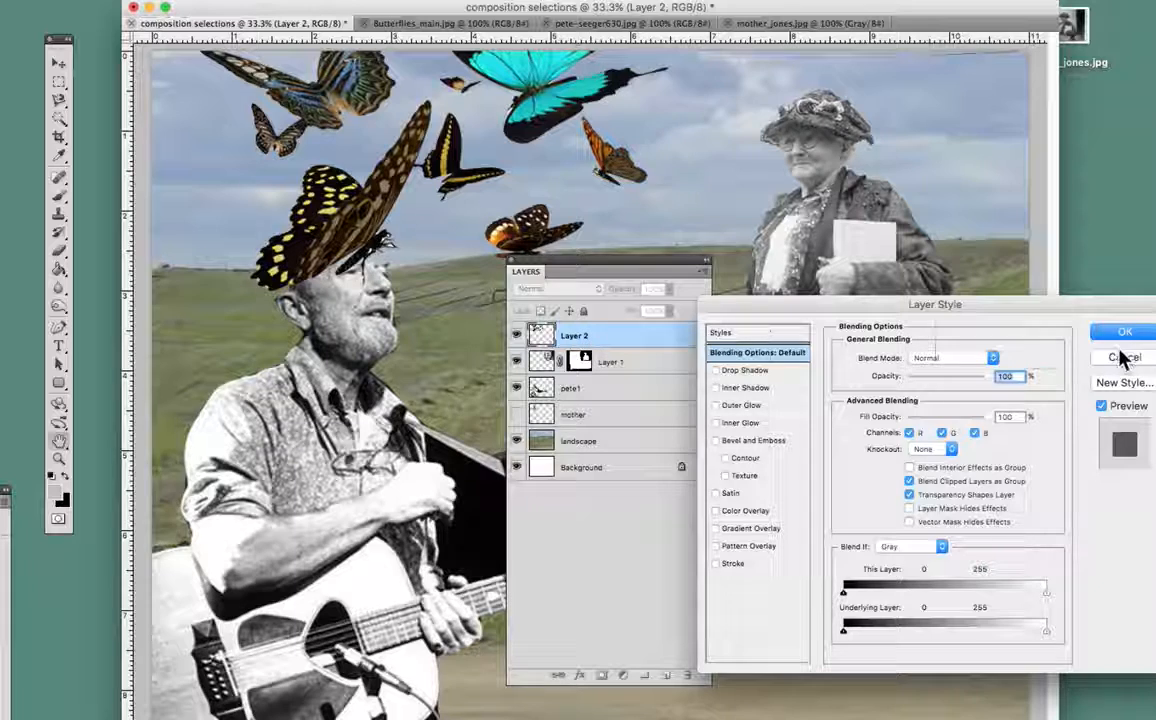
{"action": "left_click", "coordinate": [1120, 357]}
{"action": "double_click", "coordinate": [577, 337]}
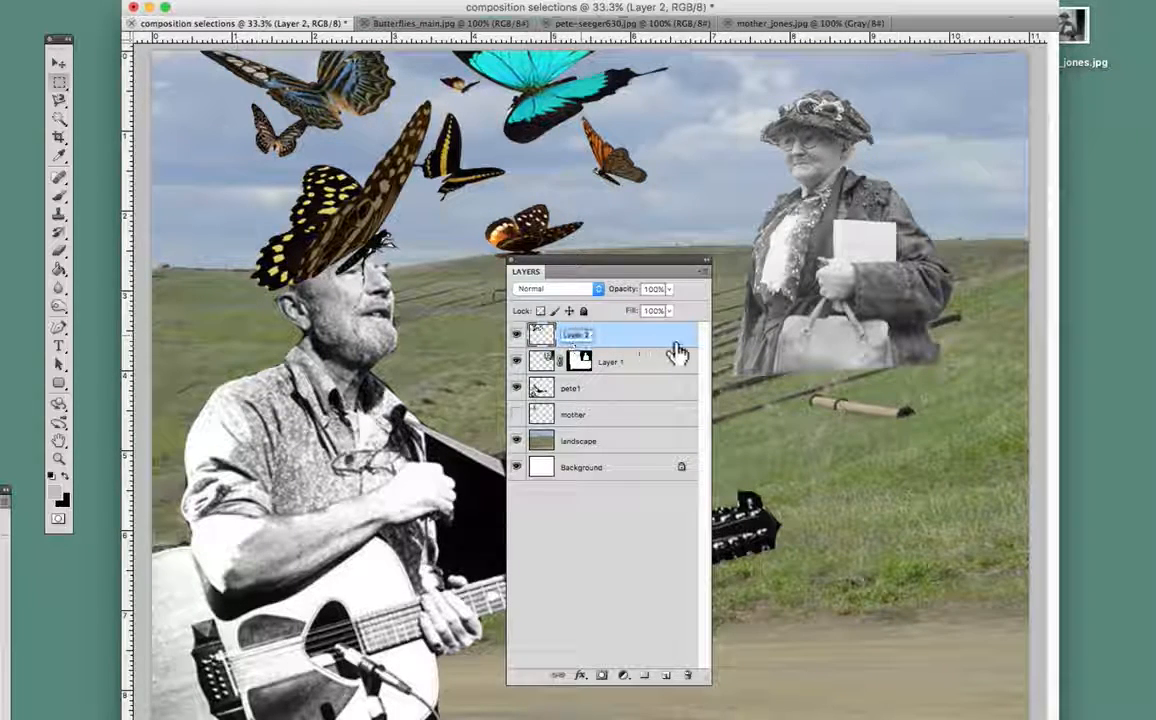
{"action": "type", "text": "buy"}
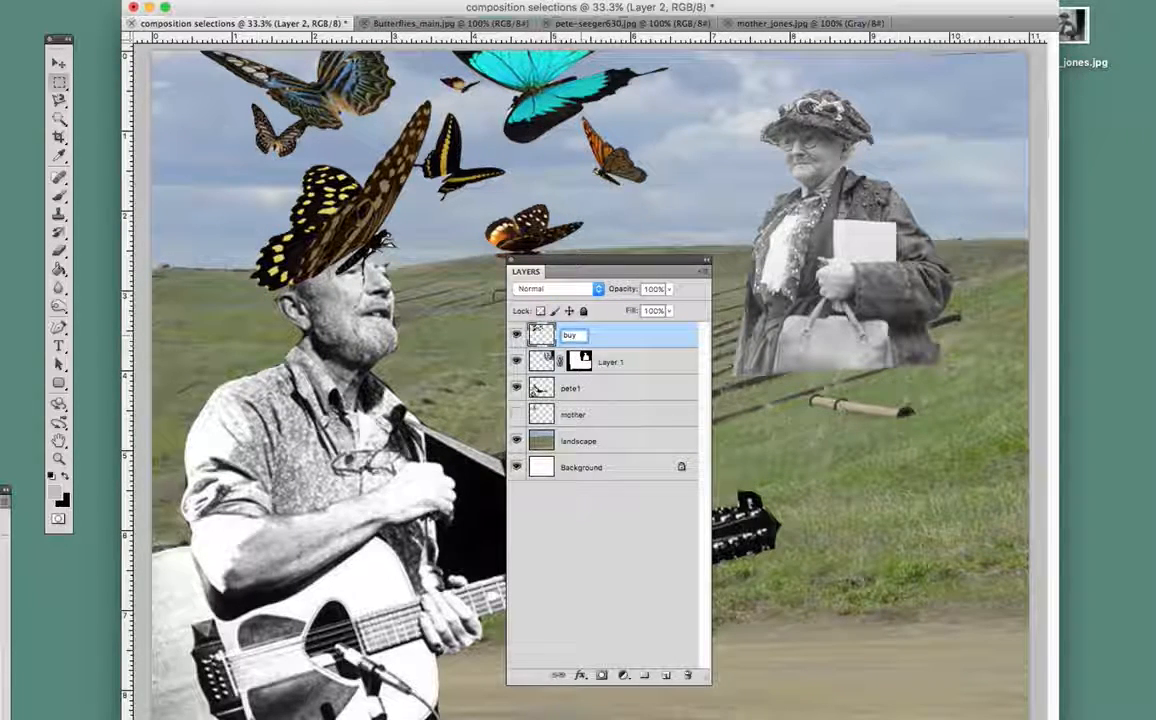
{"action": "type", "text": "terflies"}
{"action": "key", "text": "Return"}
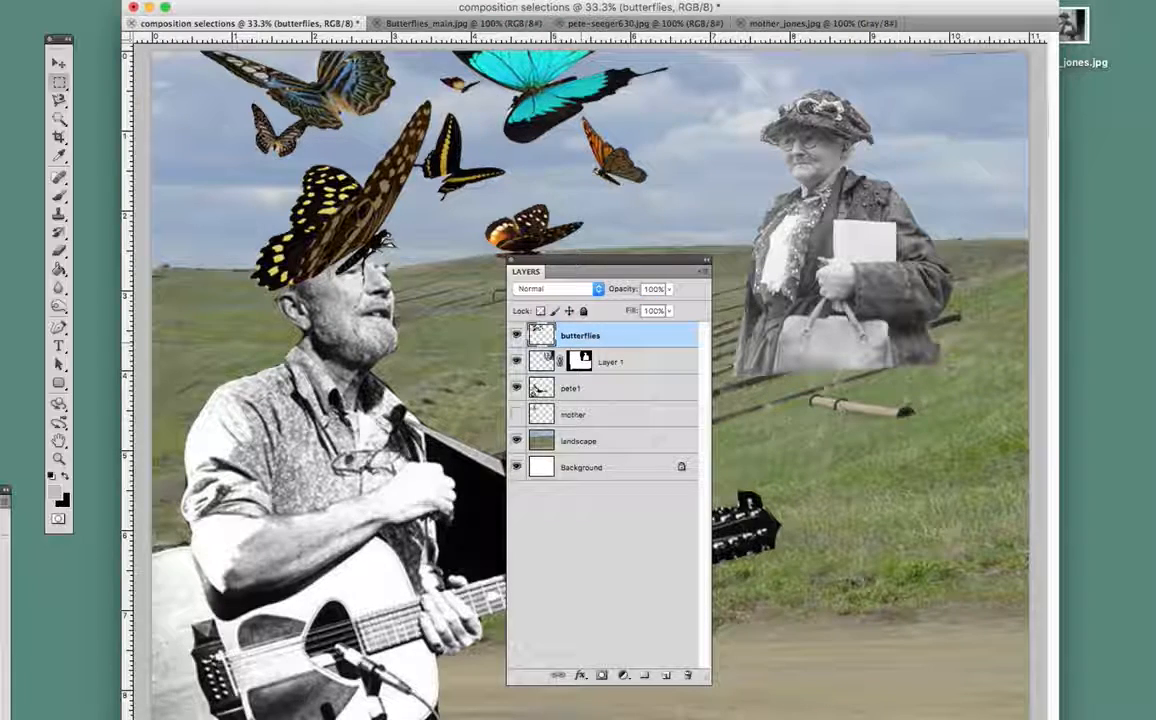
Step: Select the lowest small orange-and-brown butterfly with a rectangular marquee and cut it from the butterflies layer
{"action": "left_click_drag", "start_coordinate": [600, 266], "coordinate": [937, 329]}
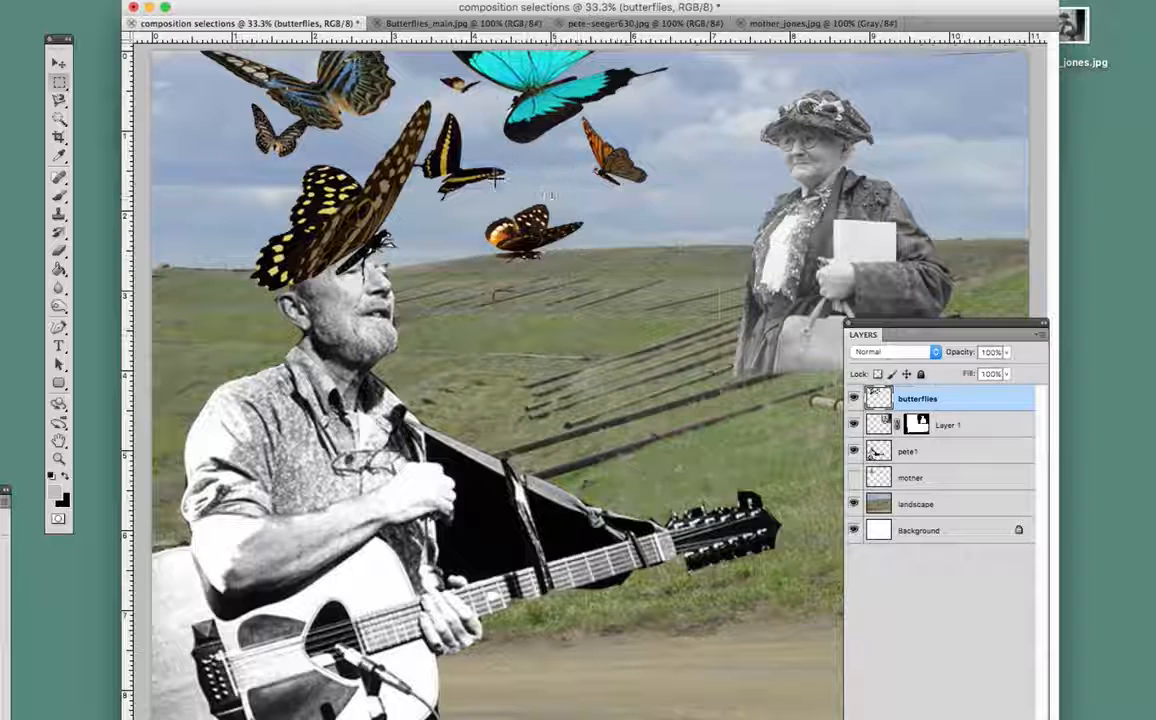
{"action": "mouse_move", "coordinate": [468, 198]}
{"action": "left_mouse_down"}
{"action": "mouse_move", "coordinate": [518, 250]}
{"action": "mouse_move", "coordinate": [599, 289]}
{"action": "left_mouse_up"}
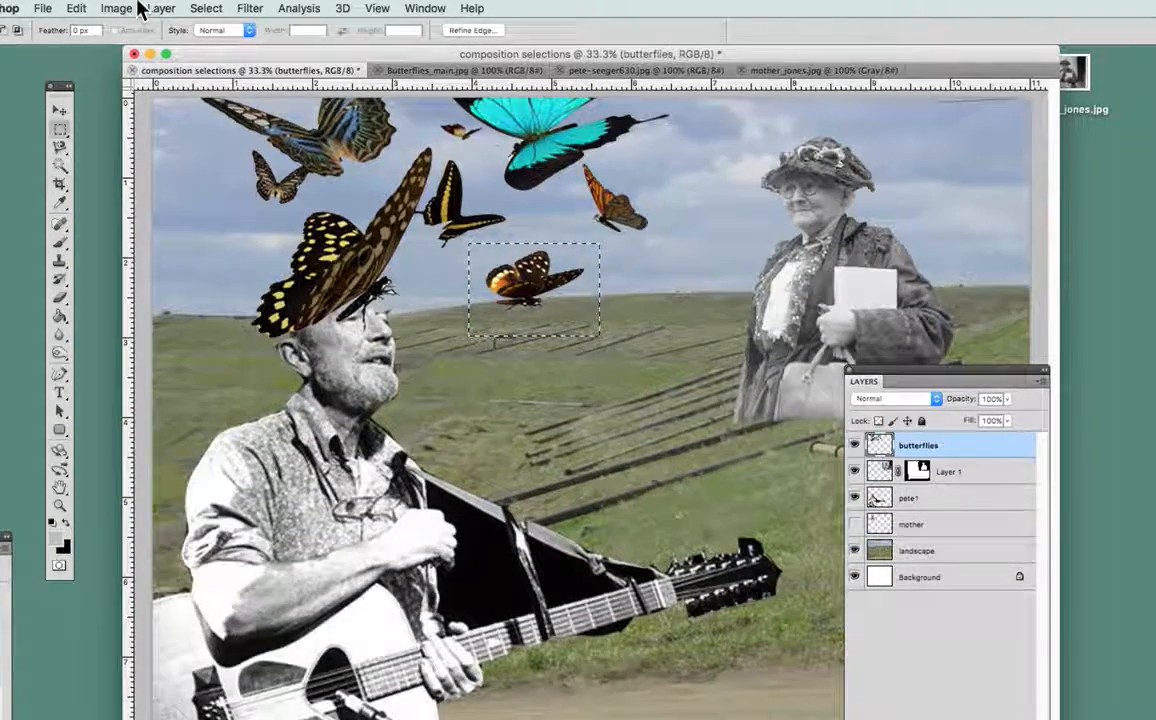
{"action": "left_click", "coordinate": [70, 9]}
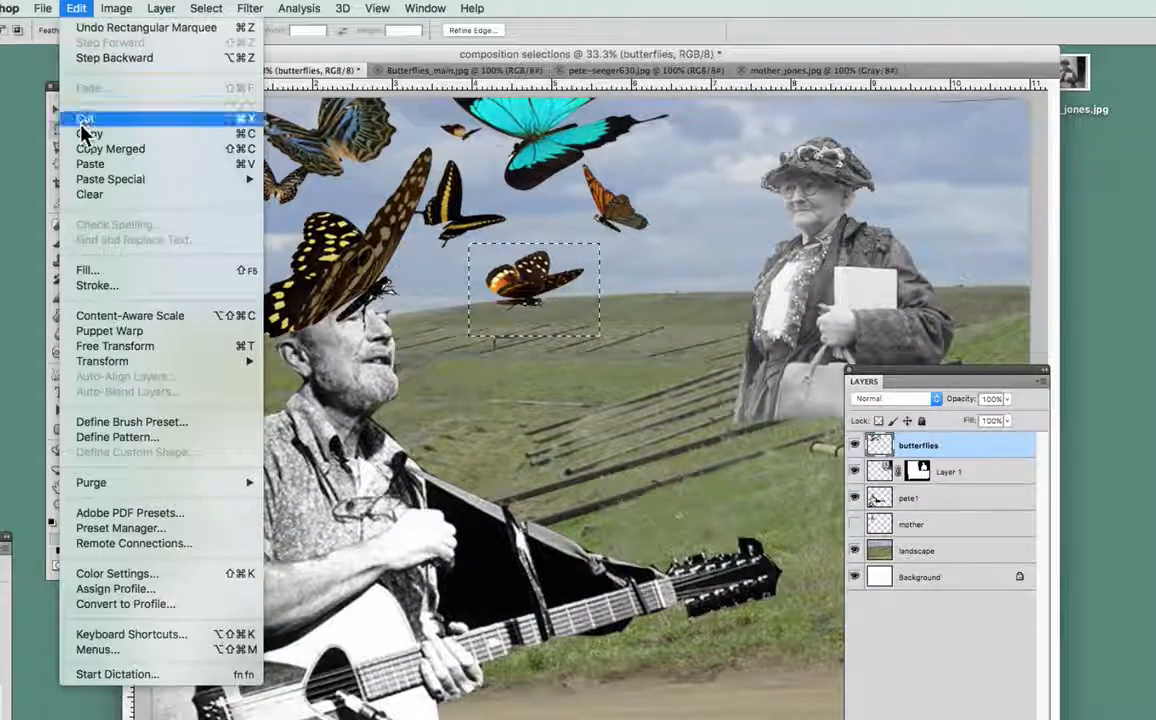
{"action": "left_click", "coordinate": [88, 136]}
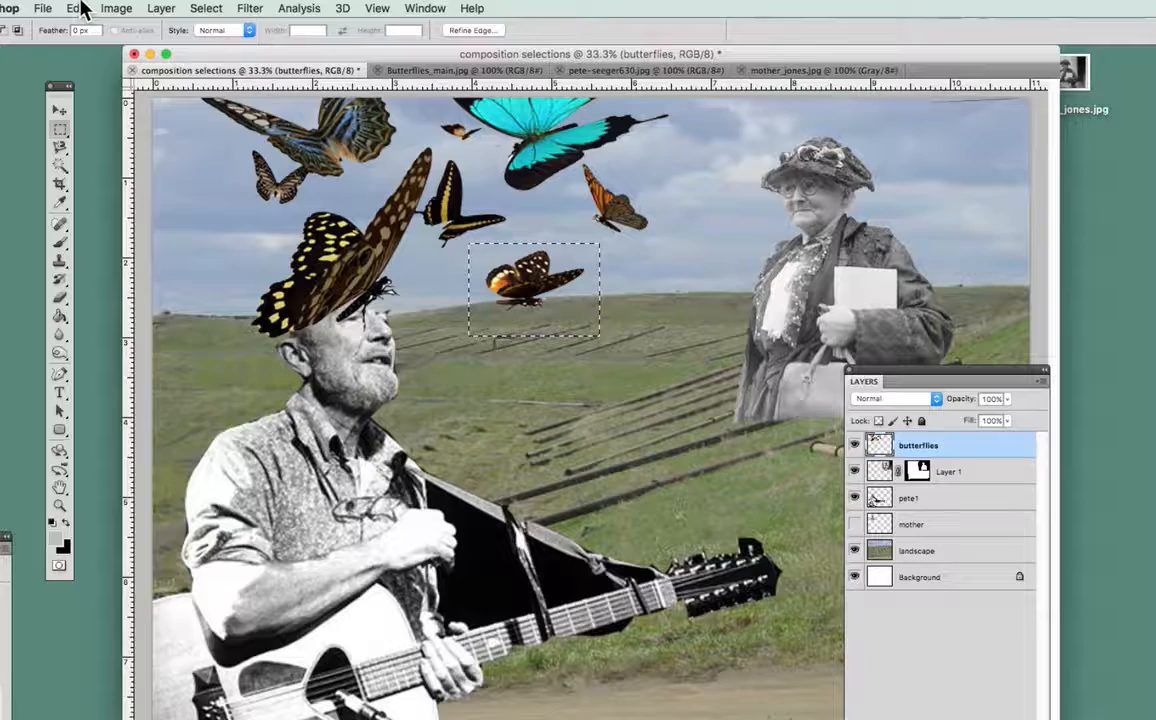
{"action": "left_click", "coordinate": [80, 8]}
{"action": "left_click", "coordinate": [90, 119]}
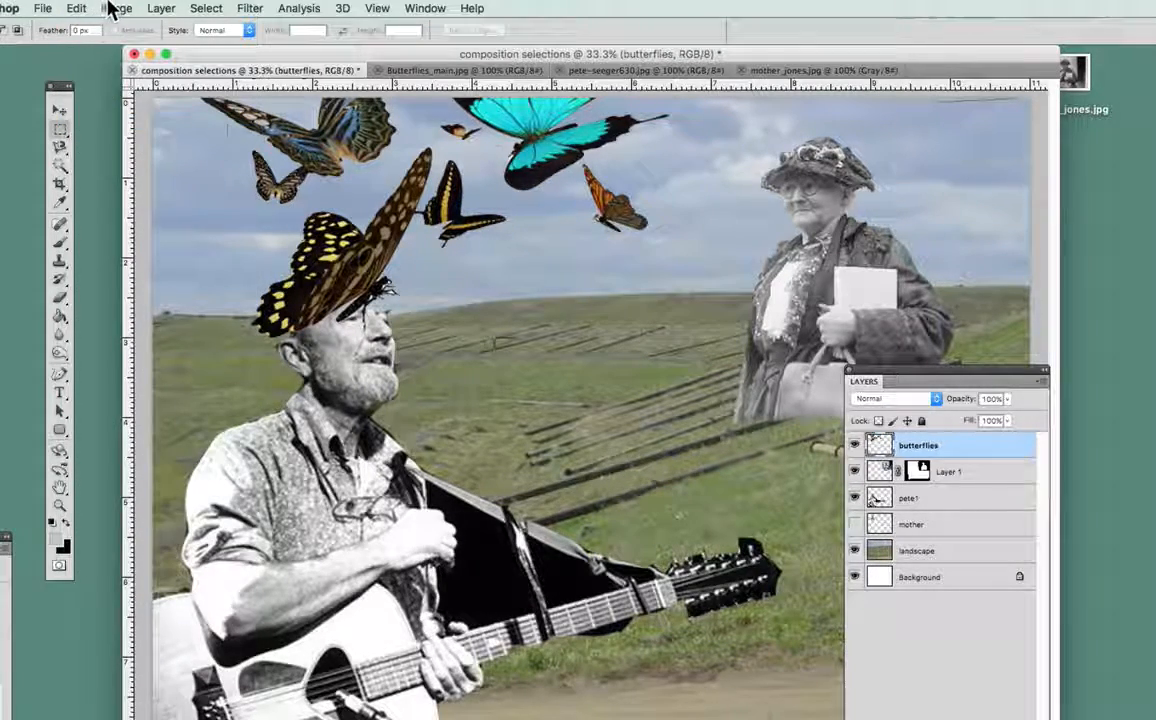
Step: Paste the cut butterfly as a new layer and move it onto the guitar's headstock
{"action": "left_click", "coordinate": [76, 9]}
{"action": "mouse_move", "coordinate": [104, 178]}
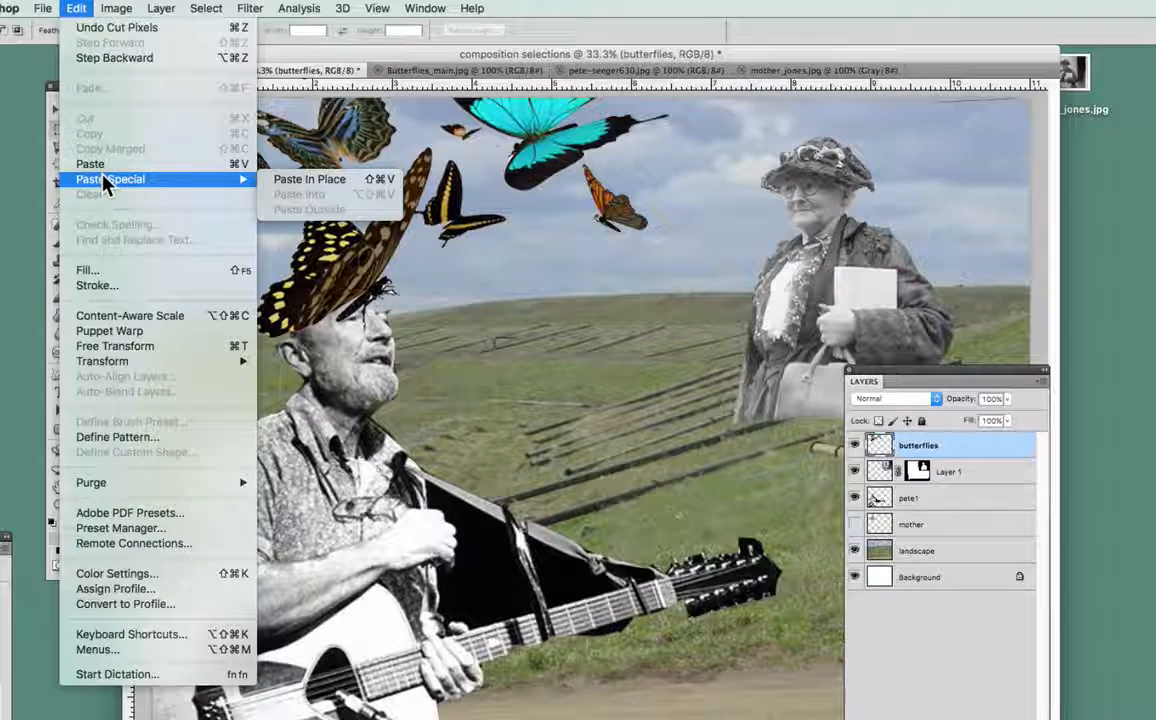
{"action": "left_click", "coordinate": [104, 163]}
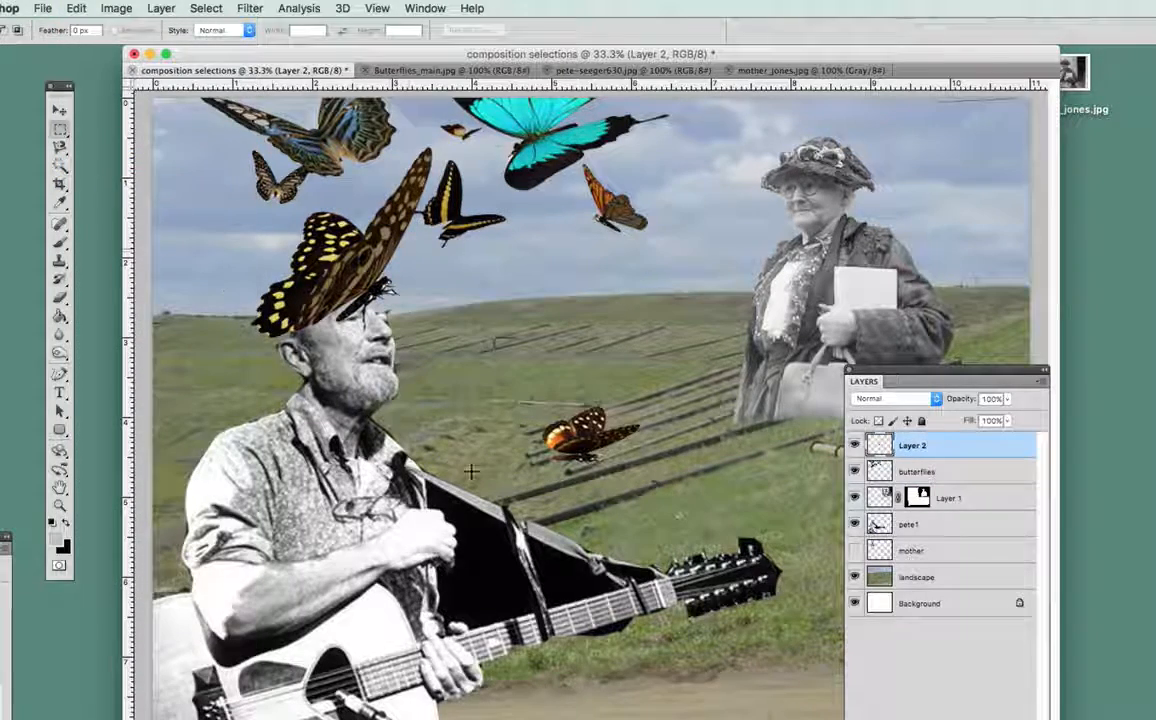
{"action": "left_click", "coordinate": [57, 108]}
{"action": "left_click_drag", "start_coordinate": [603, 440], "coordinate": [572, 360]}
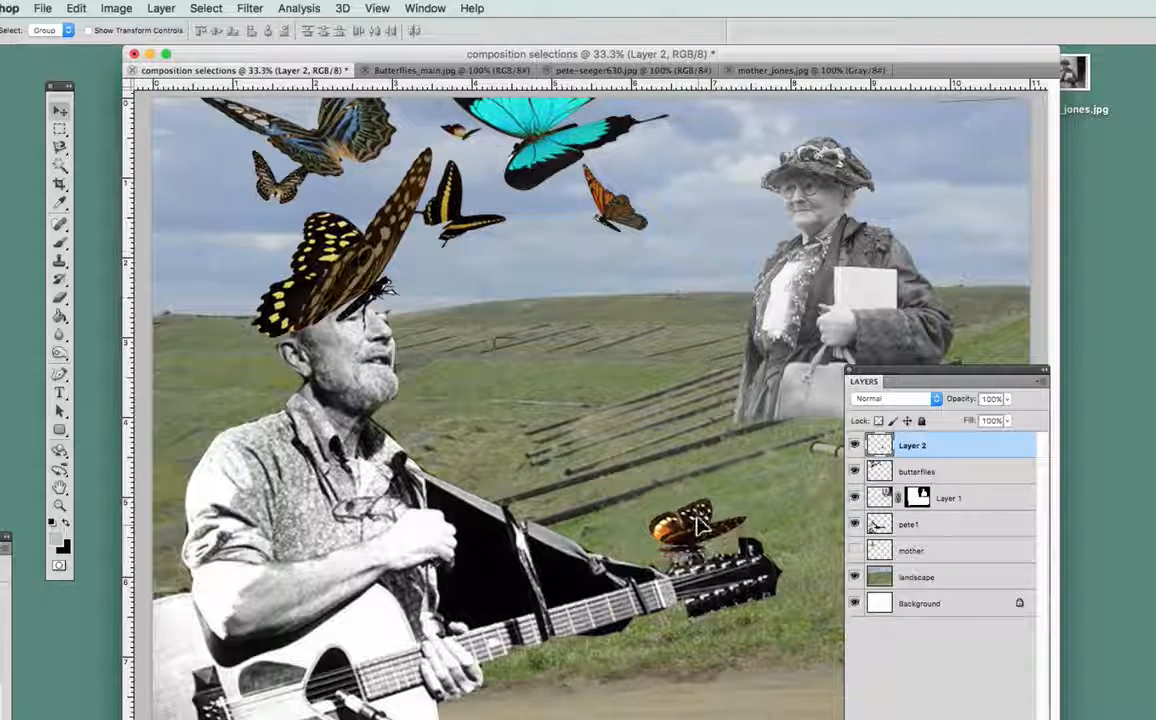
Step: Rename the single butterfly's layer as butterfly1
{"action": "double_click", "coordinate": [912, 445]}
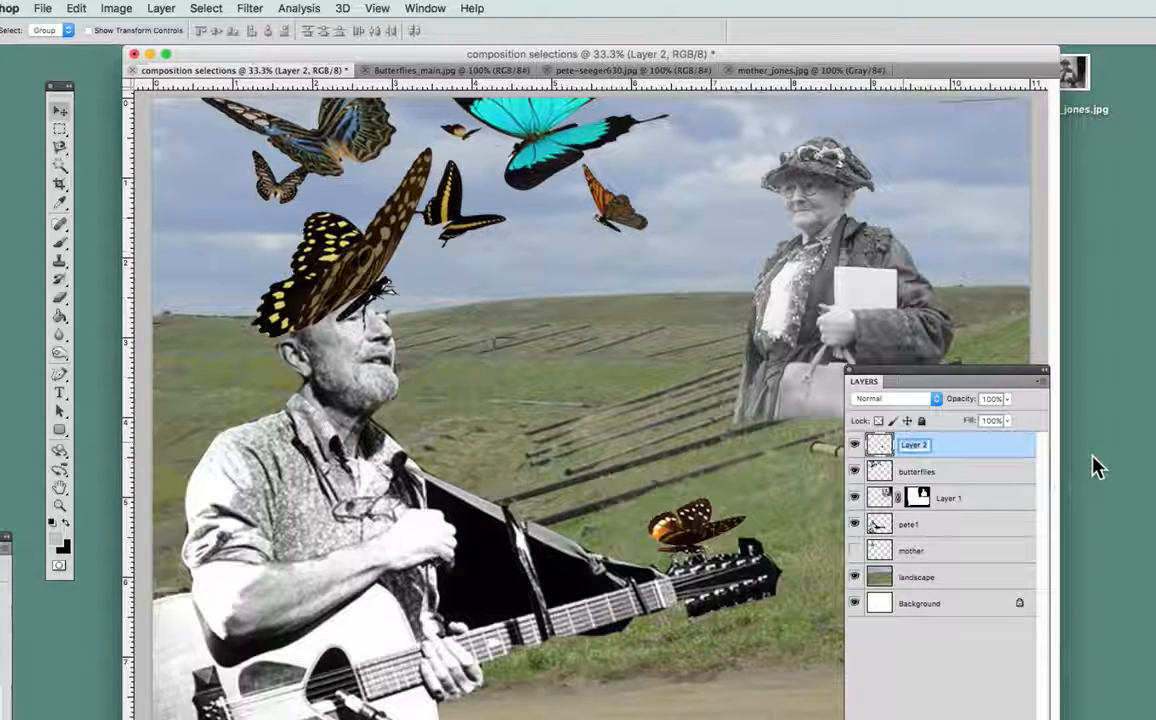
{"action": "left_click", "coordinate": [978, 369]}
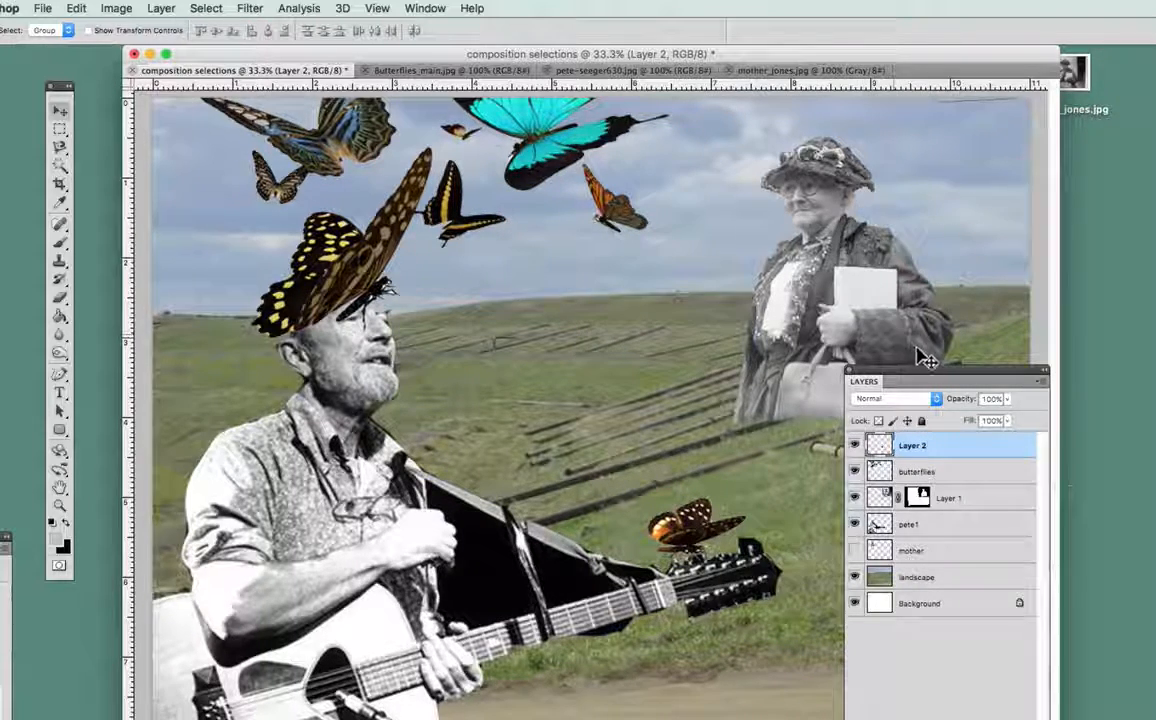
{"action": "left_click_drag", "start_coordinate": [937, 376], "coordinate": [821, 173]}
{"action": "double_click", "coordinate": [805, 245]}
{"action": "type", "text": "but"}
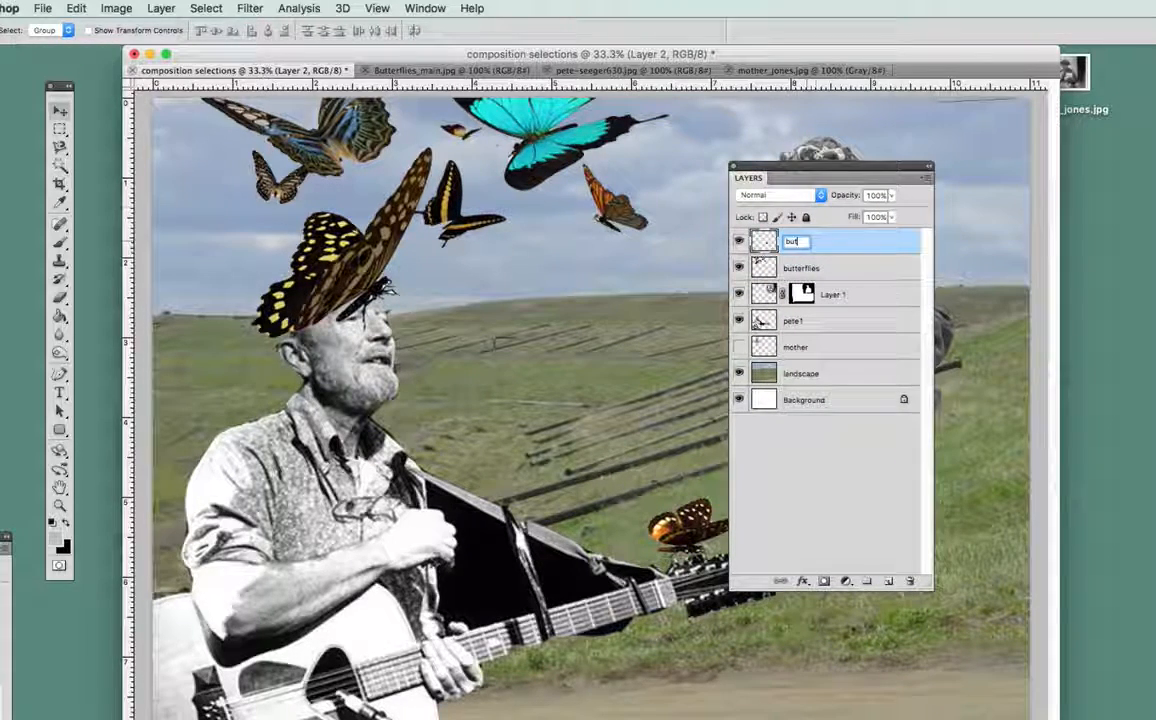
{"action": "type", "text": "terfly1"}
{"action": "key", "text": "Return"}
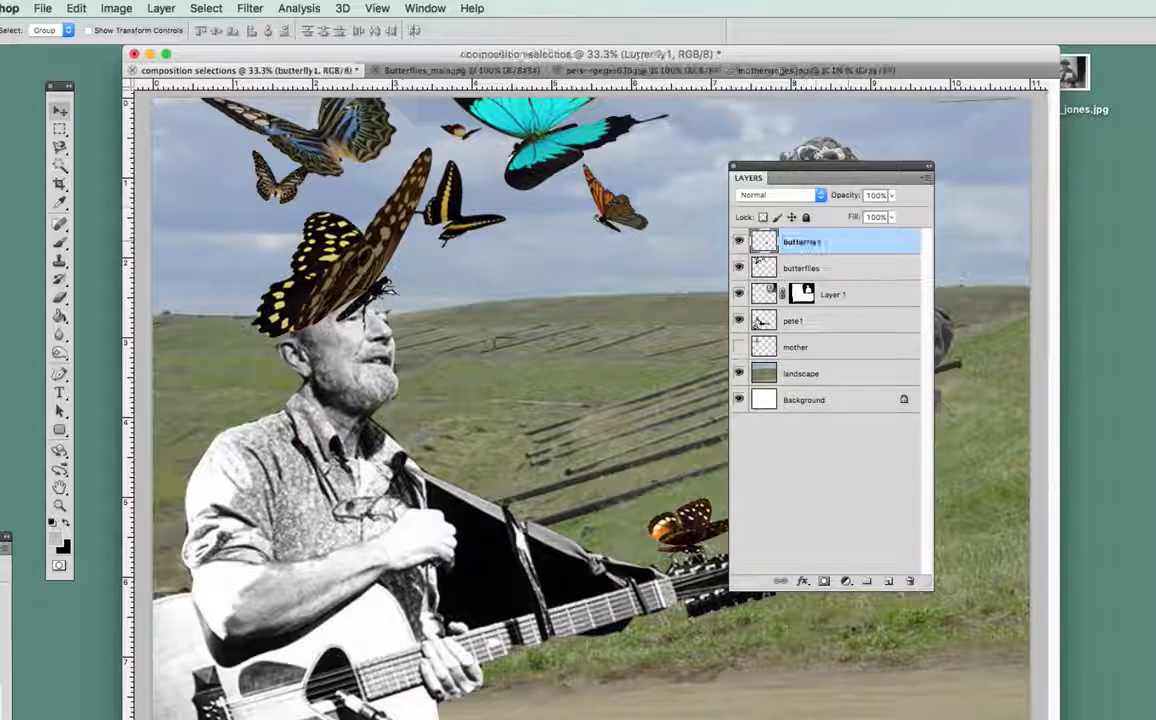
Step: Fit the whole composition in the window and examine it together with its layer stack and Layer 1's mask
{"action": "left_click_drag", "start_coordinate": [872, 179], "coordinate": [999, 146]}
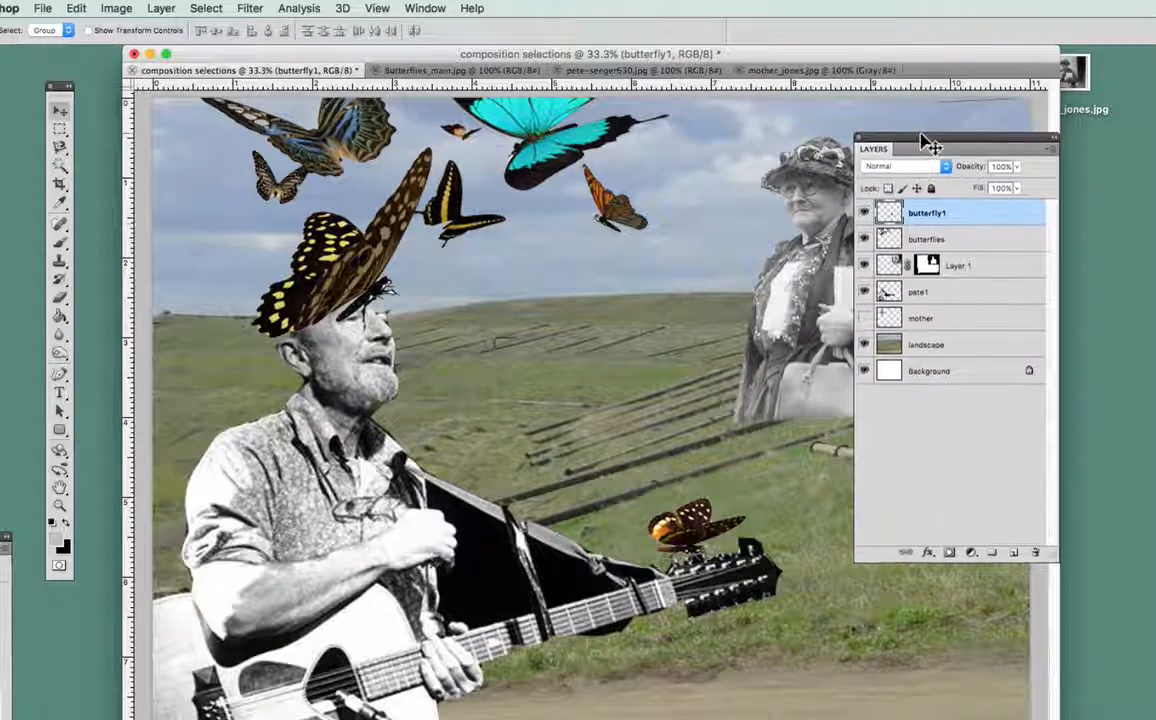
{"action": "left_click_drag", "start_coordinate": [924, 146], "coordinate": [1150, 171]}
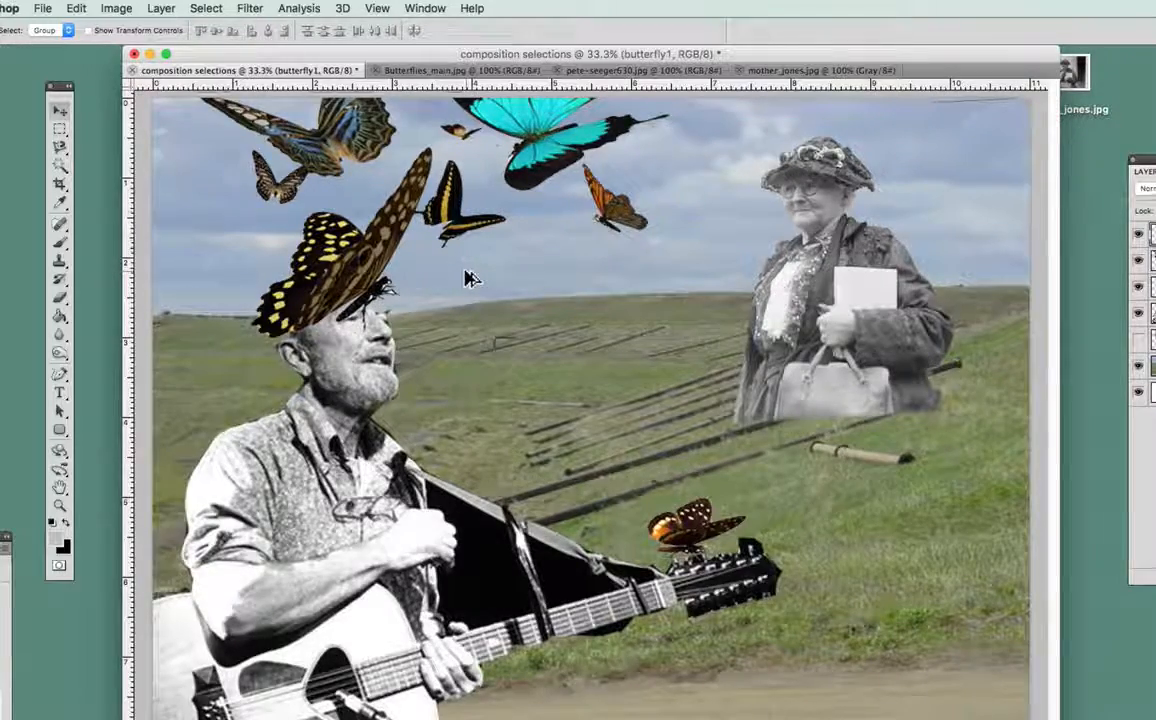
{"action": "scroll", "coordinate": [465, 272], "scroll_direction": "up", "scroll_amount": 10}
{"action": "scroll", "coordinate": [465, 272], "scroll_direction": "down", "scroll_amount": 15}
{"action": "key", "text": "super+0"}
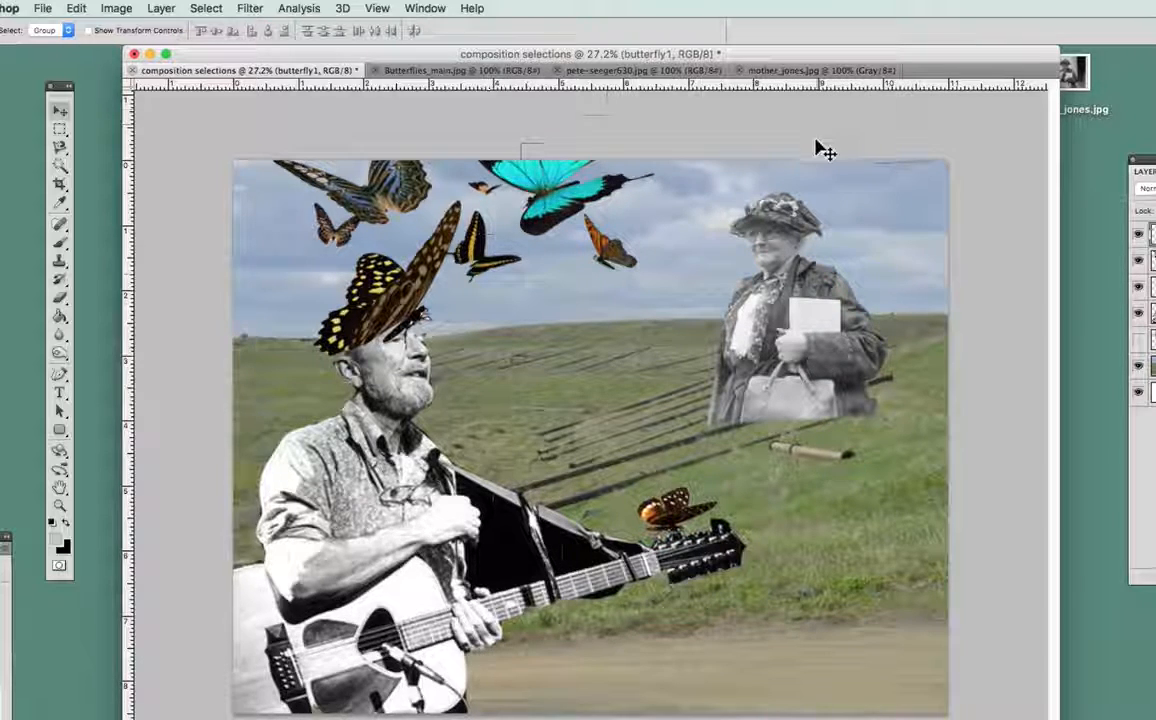
{"action": "left_click_drag", "start_coordinate": [1141, 158], "coordinate": [508, 122]}
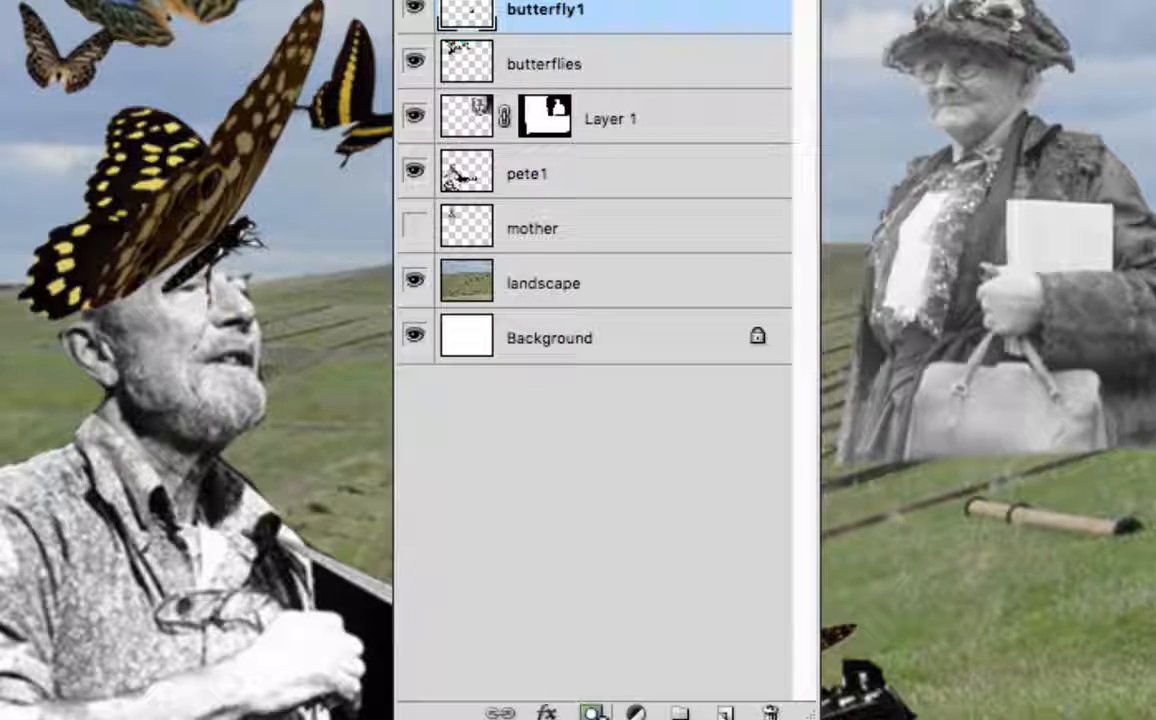
{"action": "left_click_drag", "start_coordinate": [556, 106], "coordinate": [463, 205]}
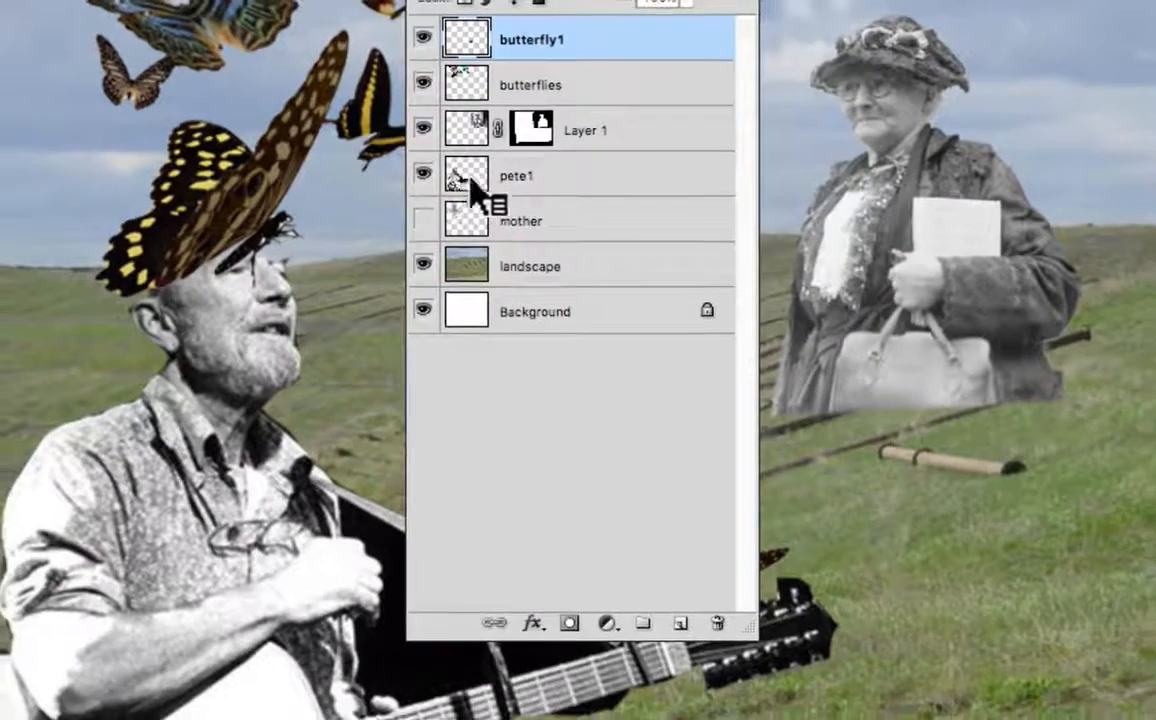